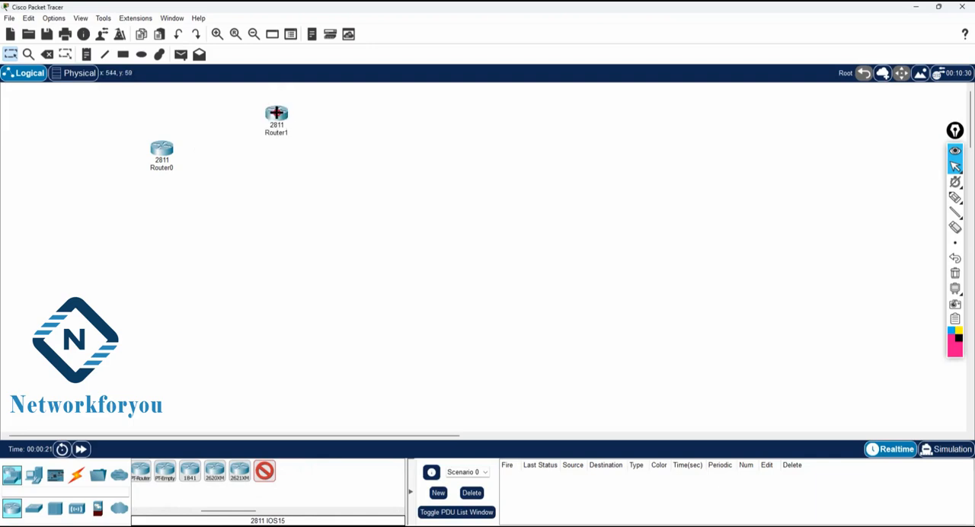
# Step: Place two more 2811 routers, one to the lower right of Router1 and one directly below Router1
pyautogui.click(359, 172)
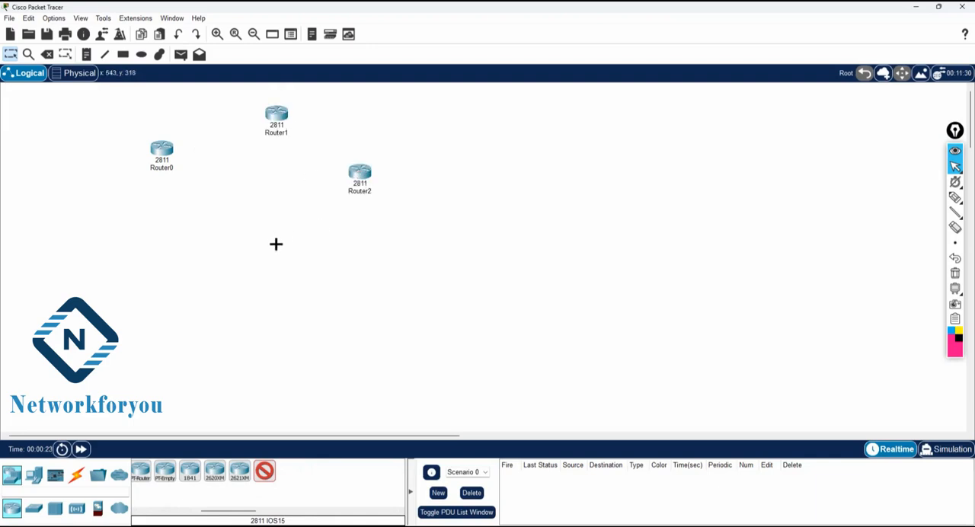
pyautogui.click(276, 246)
pyautogui.click(10, 54)
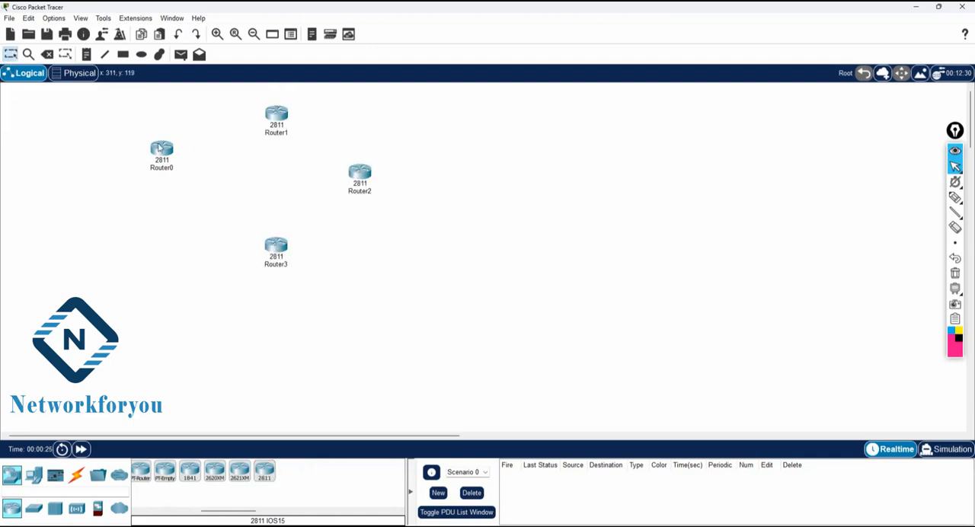
# Step: Shift Router0 slightly down and rename it R1, and rename Router1 as R2
pyautogui.moveTo(161, 151); pyautogui.dragTo(168, 168)
pyautogui.click(170, 184)
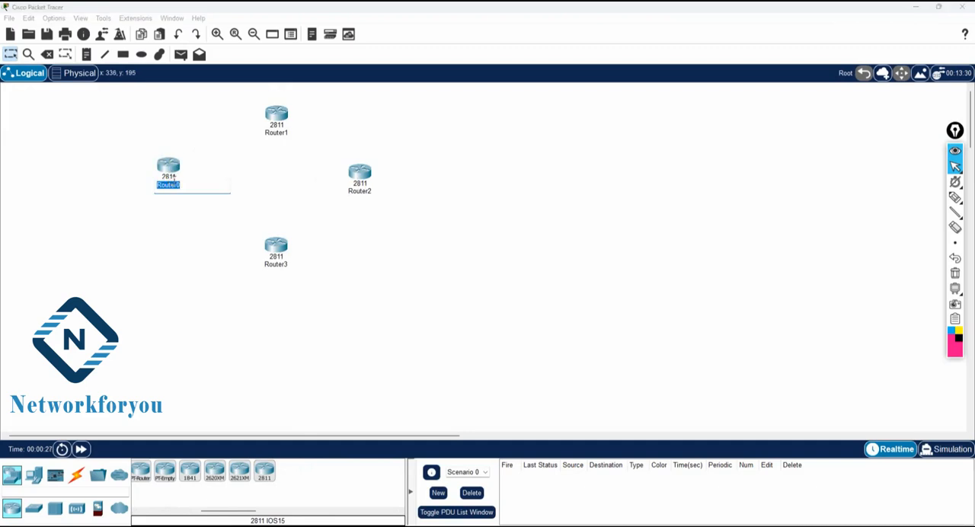
pyautogui.write('R1')
pyautogui.click(210, 215)
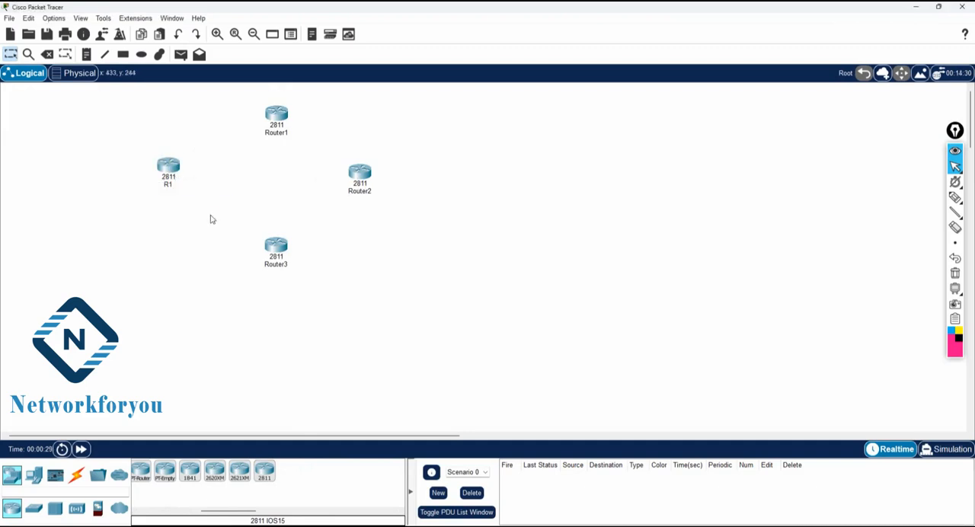
pyautogui.click(275, 133)
pyautogui.write('R2')
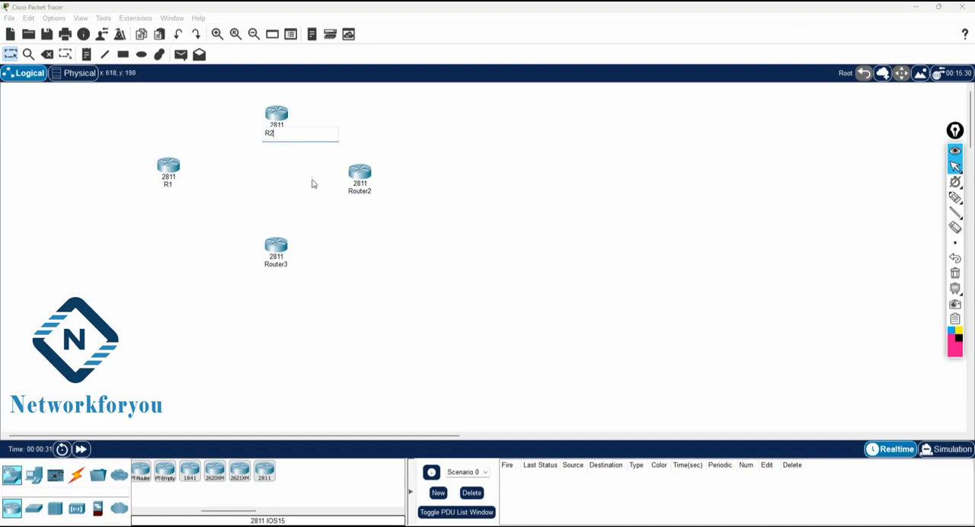
pyautogui.click(368, 207)
# Step: Rename Router2 as R3 and Router3 as R4
pyautogui.click(361, 191)
pyautogui.write('R3')
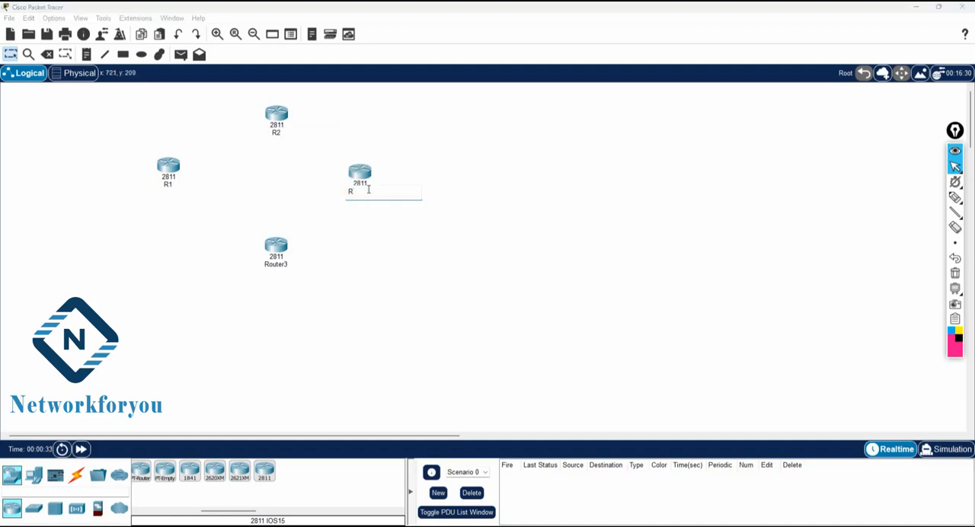
pyautogui.click(392, 236)
pyautogui.click(281, 268)
pyautogui.write('R4')
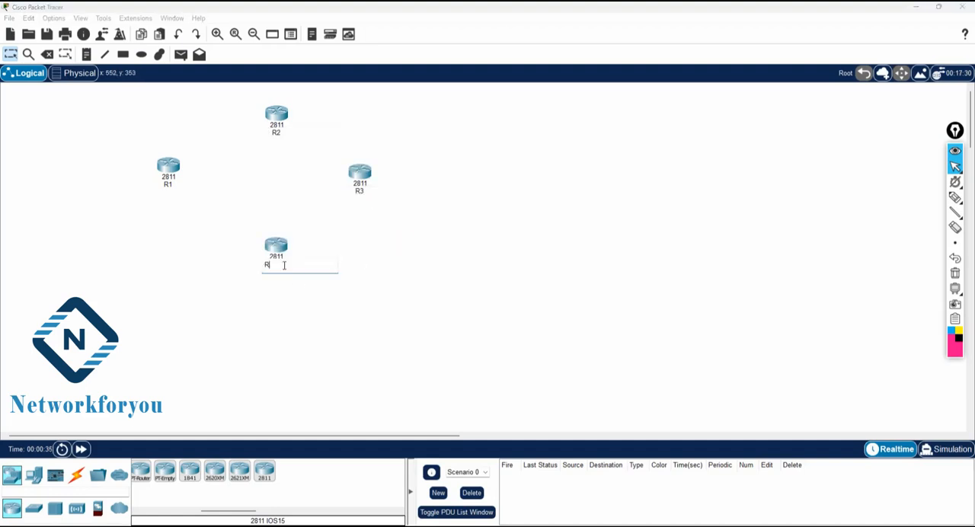
pyautogui.click(406, 305)
# Step: Cable the routers in a ring with automatically chosen connections: R1 to R2, R2 to R3, R3 to R4, and R4 to R1
pyautogui.click(77, 475)
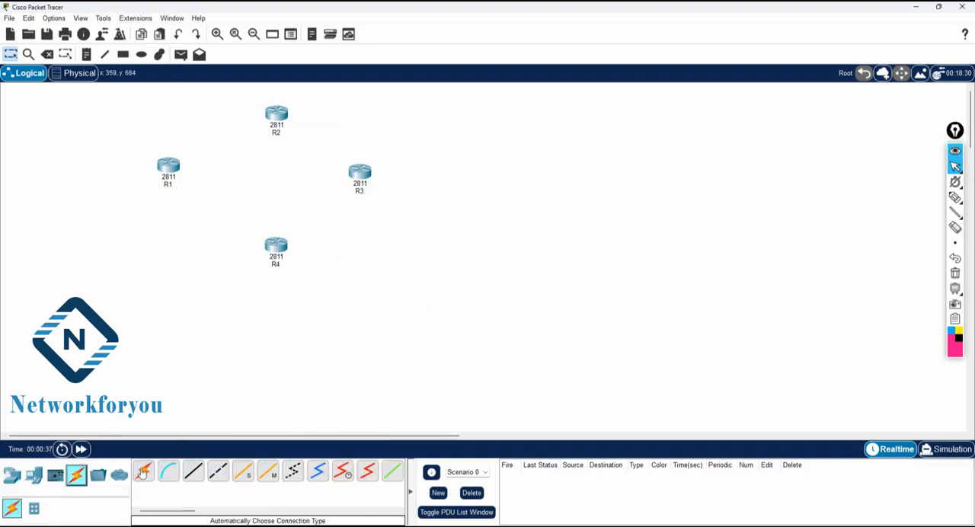
pyautogui.click(149, 471)
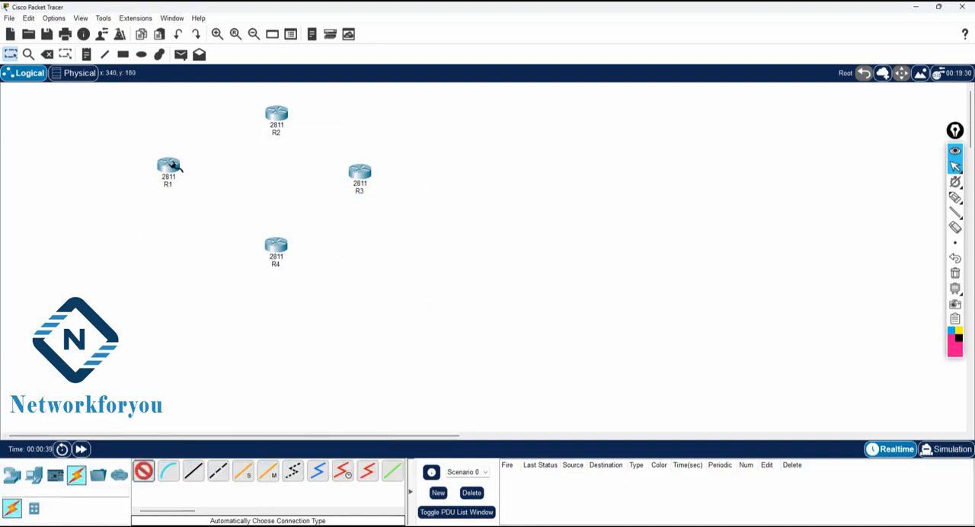
pyautogui.click(271, 111)
pyautogui.click(276, 114)
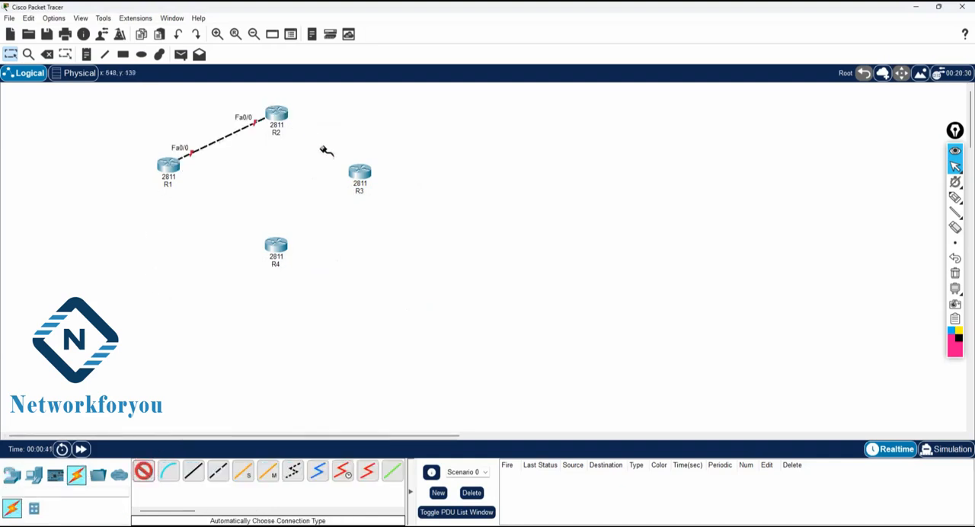
pyautogui.click(362, 175)
pyautogui.click(362, 175)
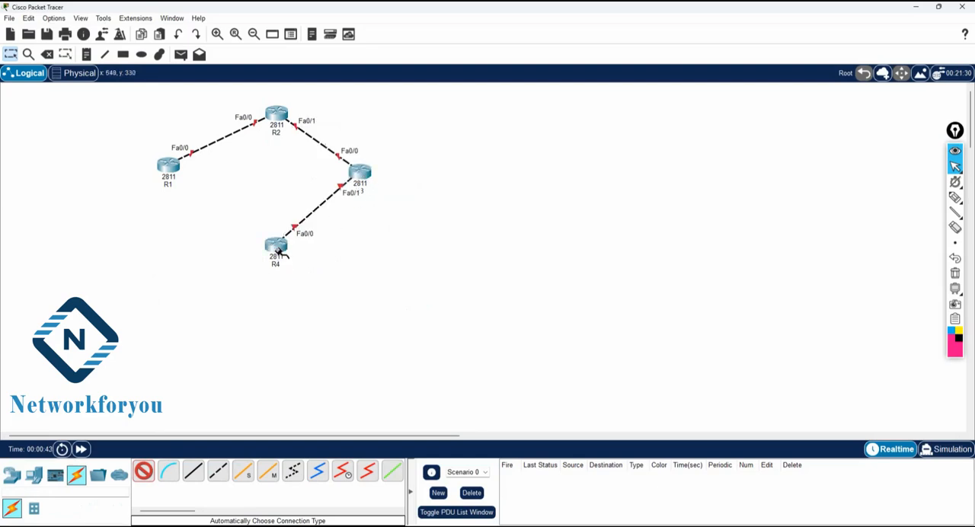
pyautogui.click(279, 251)
pyautogui.click(168, 166)
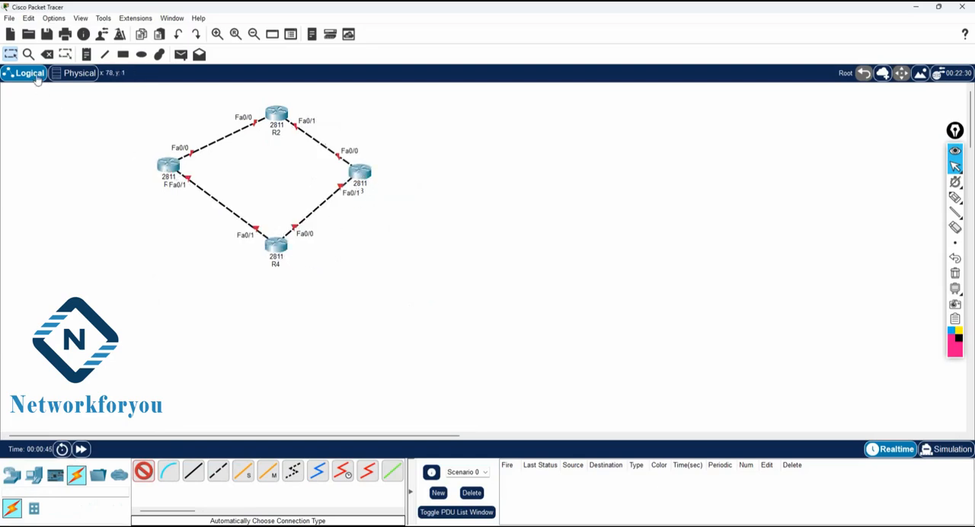
pyautogui.click(11, 54)
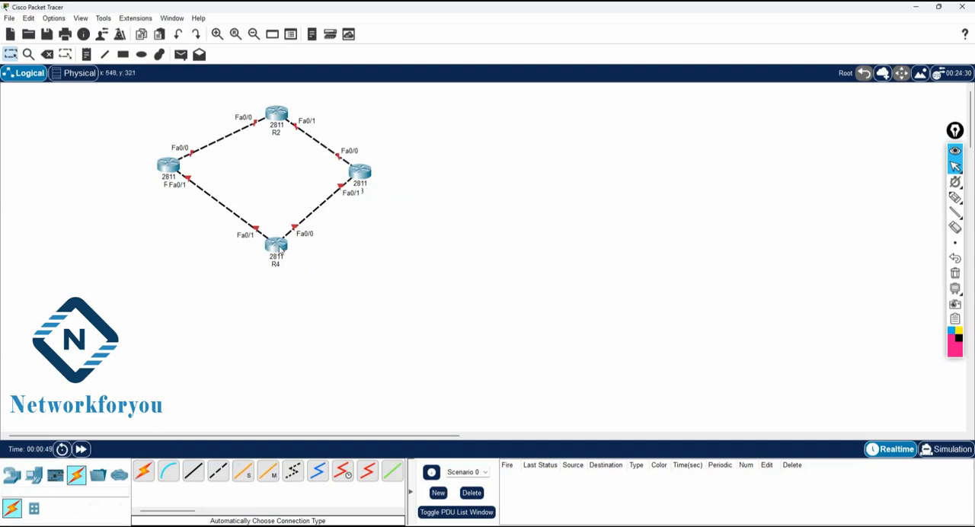
# Step: Move R4, R1 and R3 lower to spread the ring into a wider diamond below R2
pyautogui.moveTo(280, 249); pyautogui.dragTo(275, 276)
pyautogui.moveTo(168, 166); pyautogui.dragTo(164, 187)
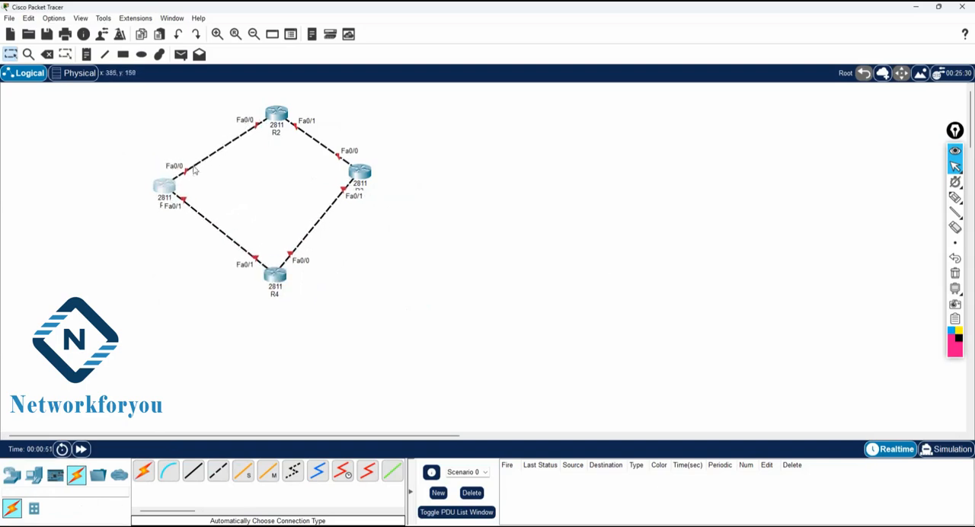
pyautogui.moveTo(370, 176); pyautogui.dragTo(387, 195)
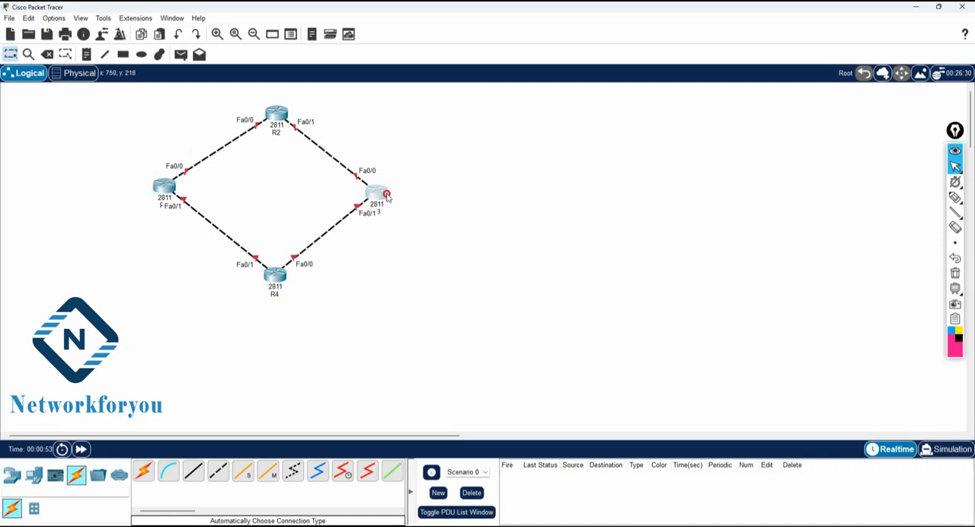
# Step: Draw a black, nearly horizontal line extending rightward from R4 to represent its attached network
pyautogui.click(105, 54)
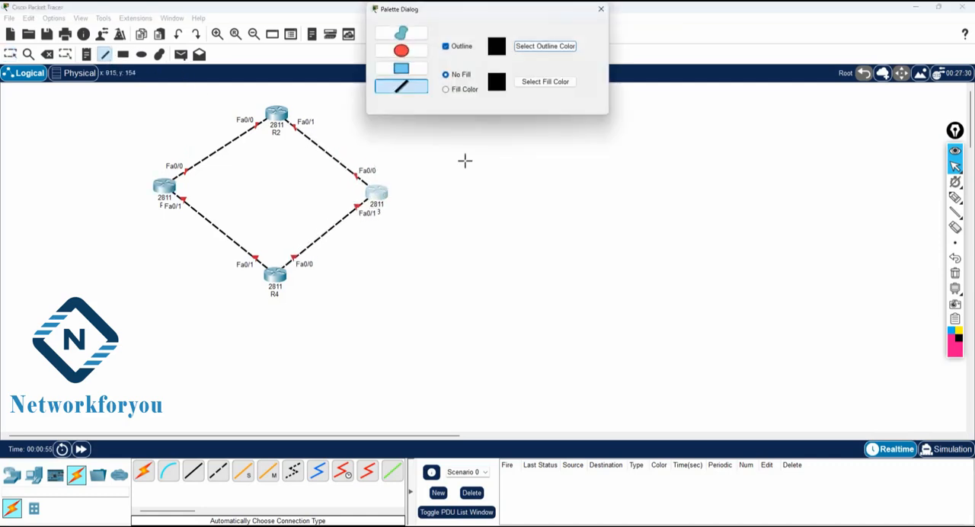
pyautogui.moveTo(285, 278); pyautogui.dragTo(370, 276)
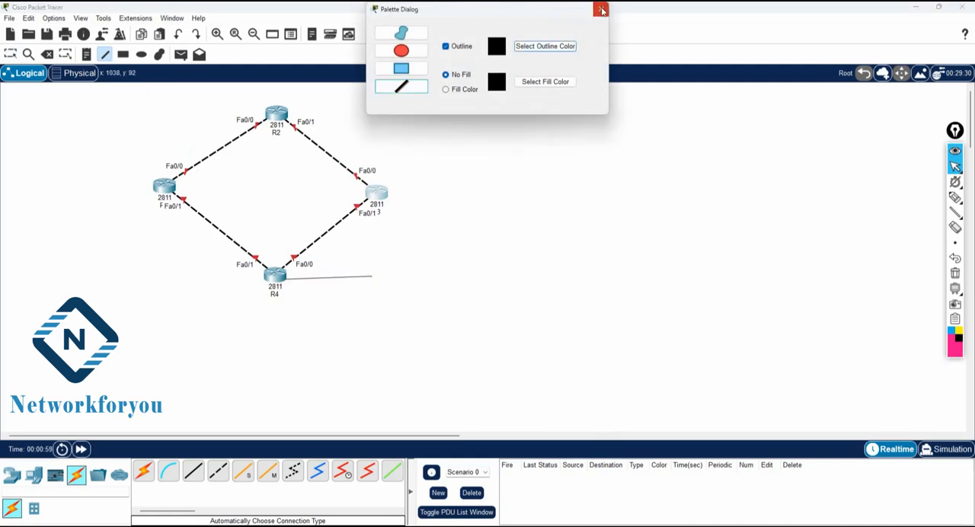
pyautogui.click(600, 8)
# Step: Add the note 4.4.4.4 below the line extending from R4
pyautogui.click(86, 54)
pyautogui.click(329, 287)
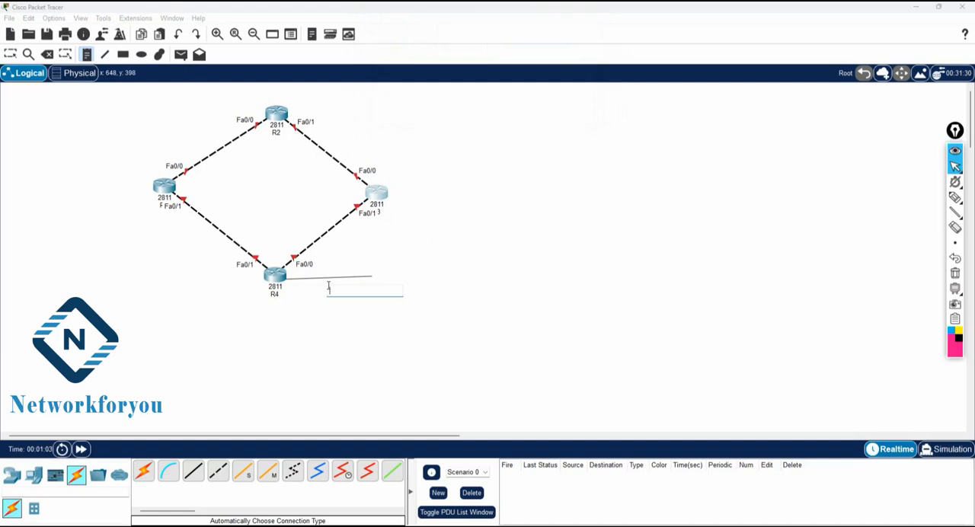
pyautogui.write('4.4.4.4')
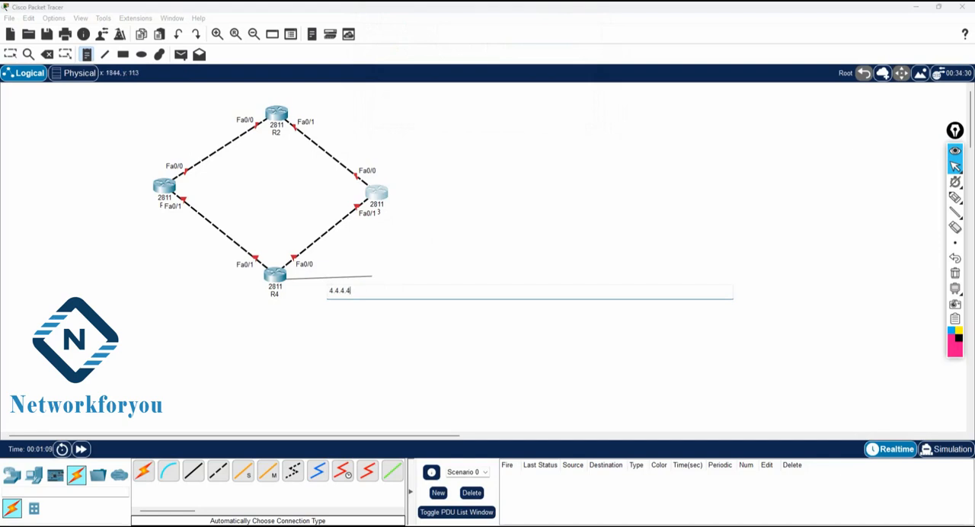
pyautogui.click(476, 208)
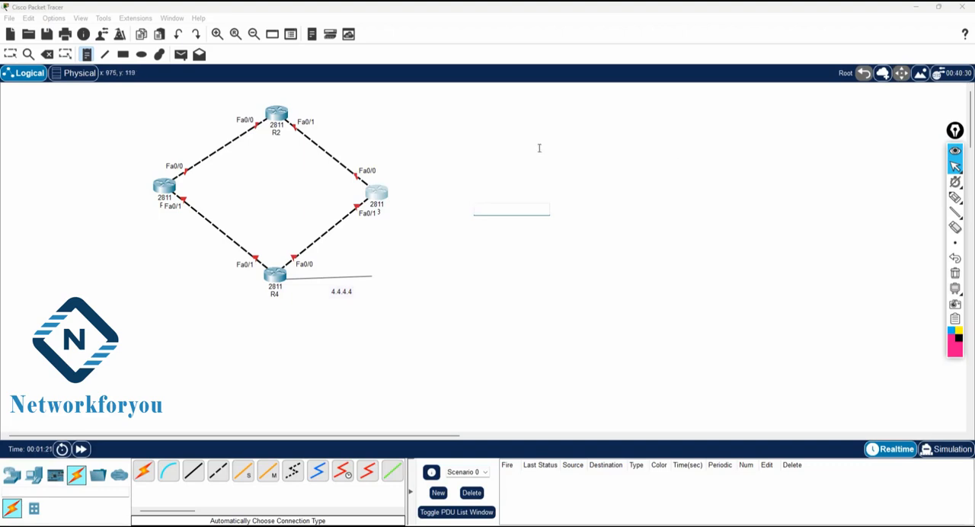
pyautogui.click(11, 54)
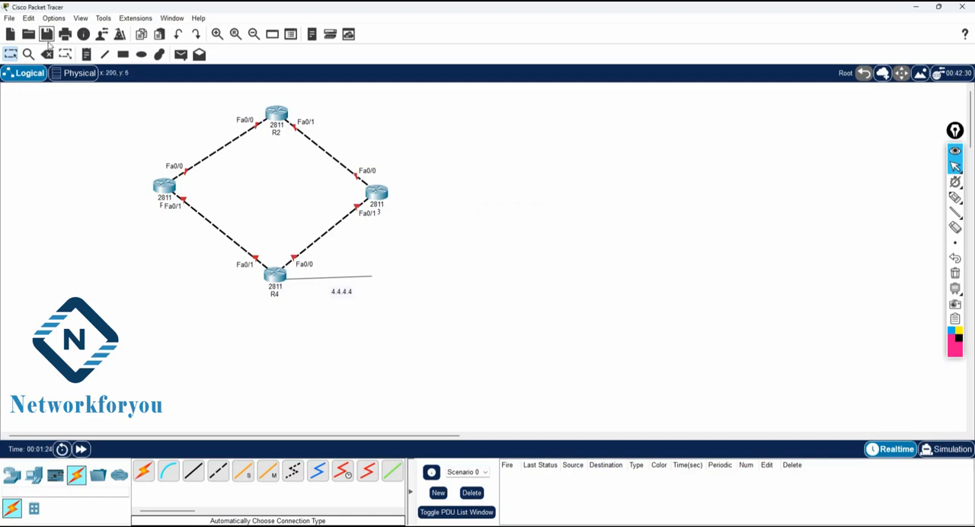
# Step: Add the note 192.168.12.0/24 for the R1–R2 link and position it above and to the left of the cable
pyautogui.click(86, 54)
pyautogui.click(191, 139)
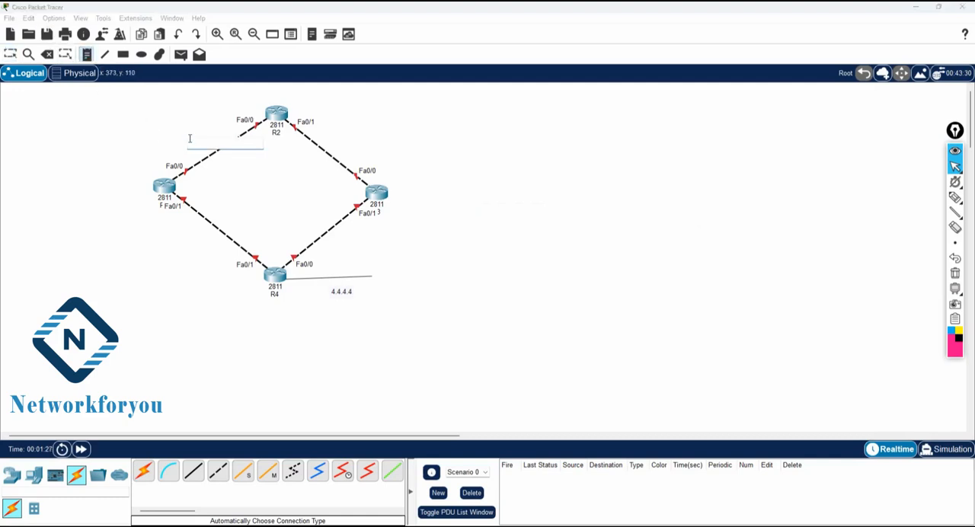
pyautogui.write('192.168.12.0/24')
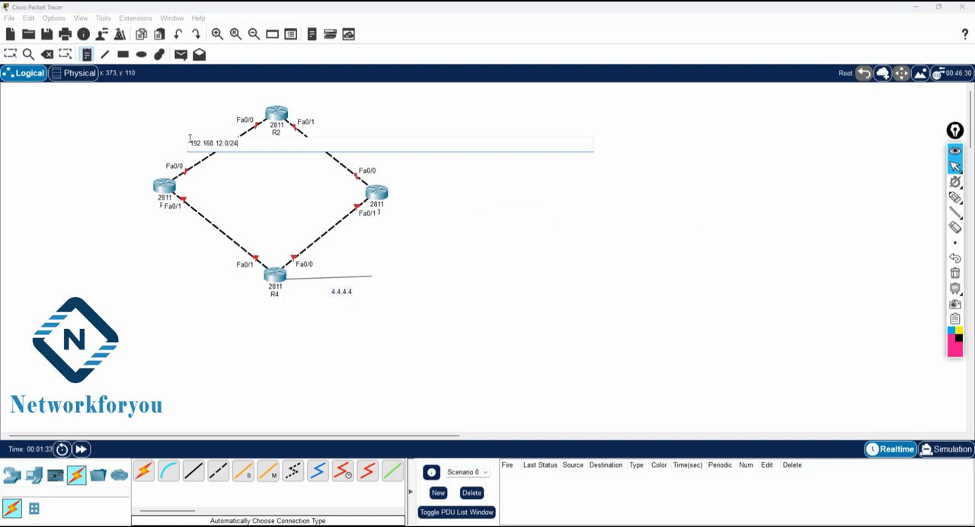
pyautogui.click(165, 136)
pyautogui.click(11, 55)
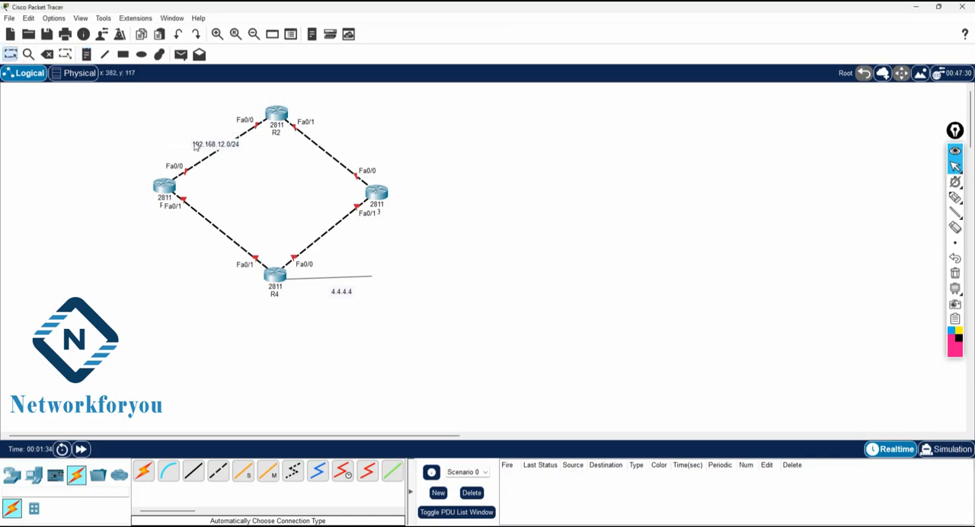
pyautogui.moveTo(195, 146); pyautogui.dragTo(162, 133)
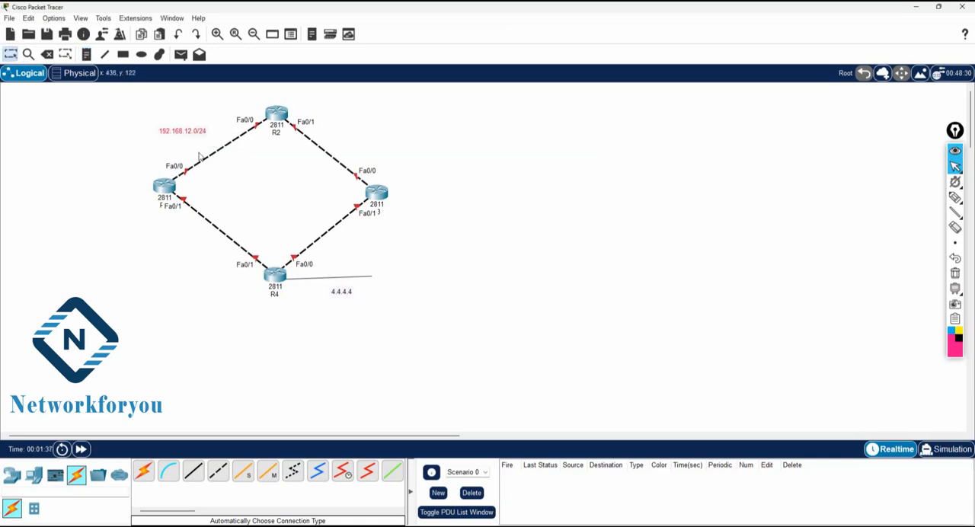
# Step: Add the note 192.168.23.0/24 beside the R2–R3 link
pyautogui.click(86, 54)
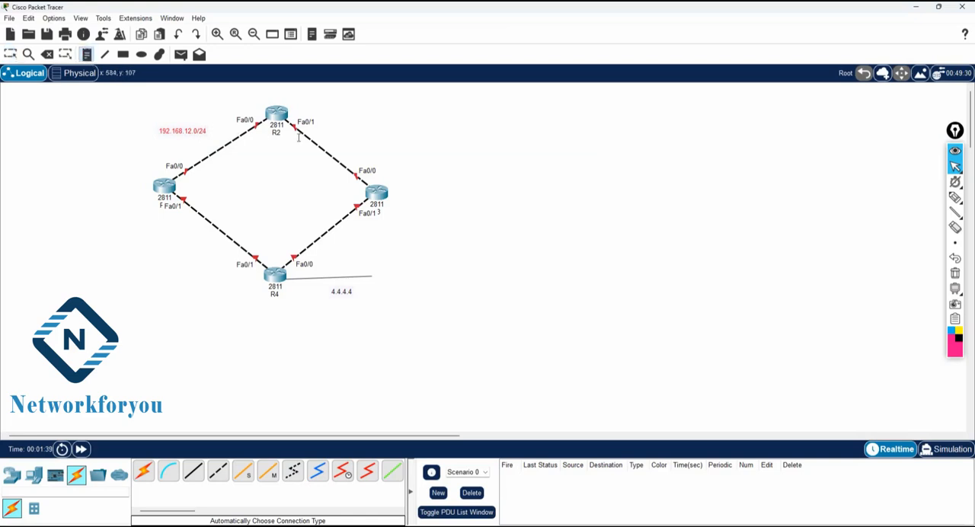
pyautogui.click(325, 129)
pyautogui.write('192.168.23.0/24')
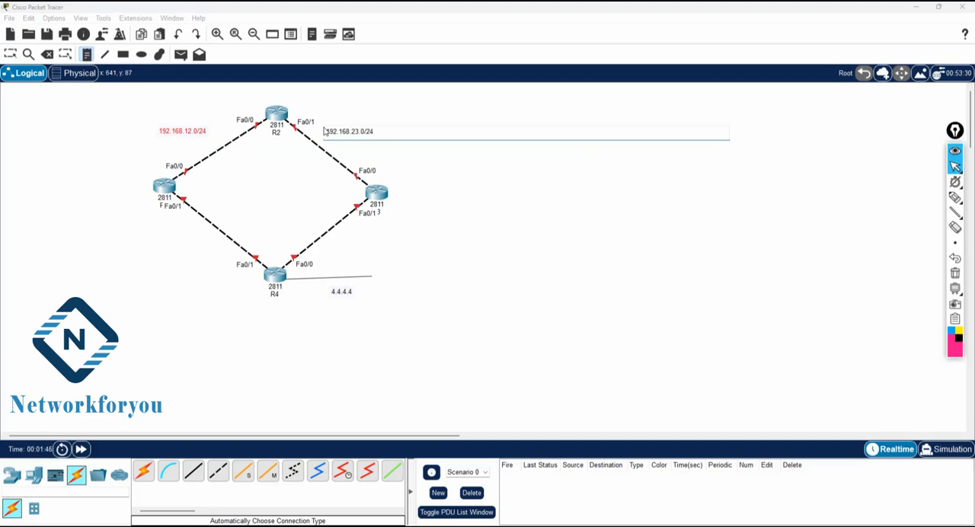
pyautogui.click(380, 249)
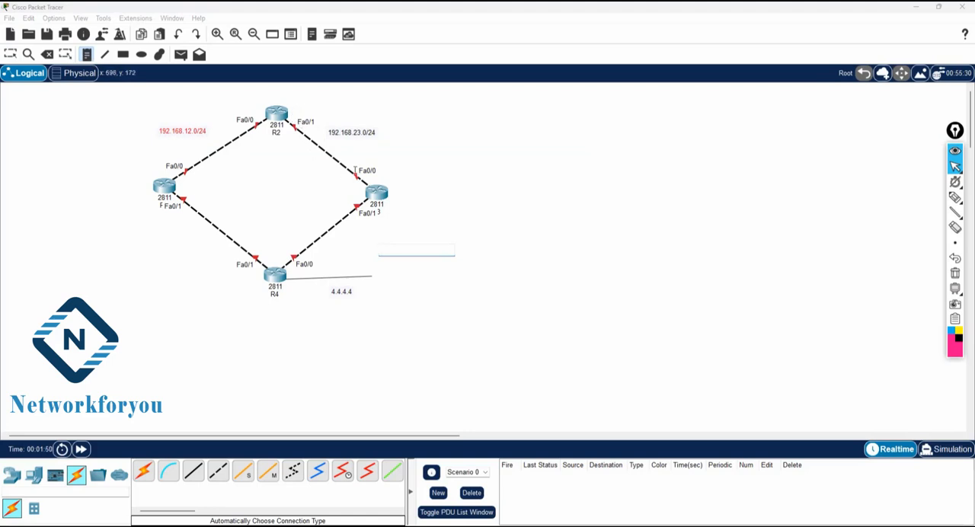
# Step: Add the note 192.168.43.0/24 beside the R3–R4 link
pyautogui.click(347, 235)
pyautogui.write('1')
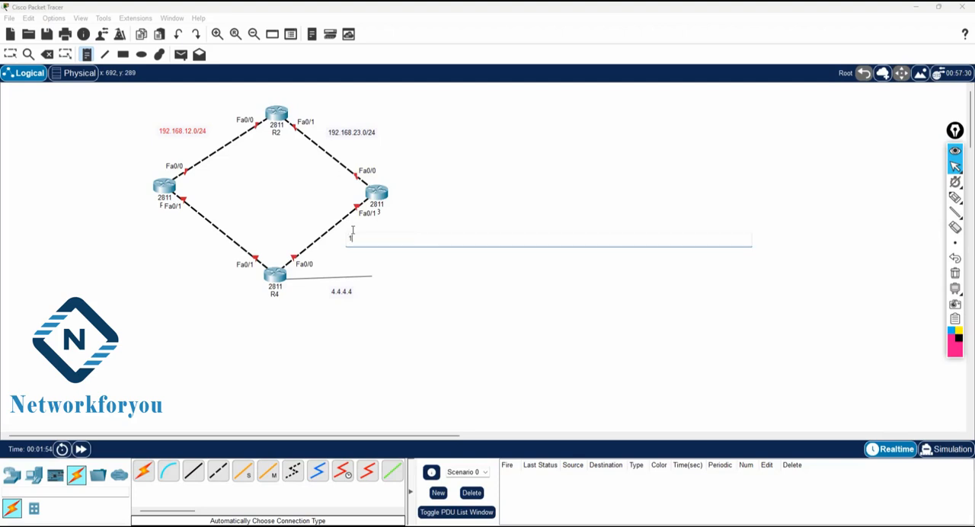
pyautogui.write('92.168.43.0/2')
pyautogui.write('43.0/24')
# Step: Add the note 192.168.14.0/24 for the R1–R4 link and position it below and to the left of the cable
pyautogui.click(169, 229)
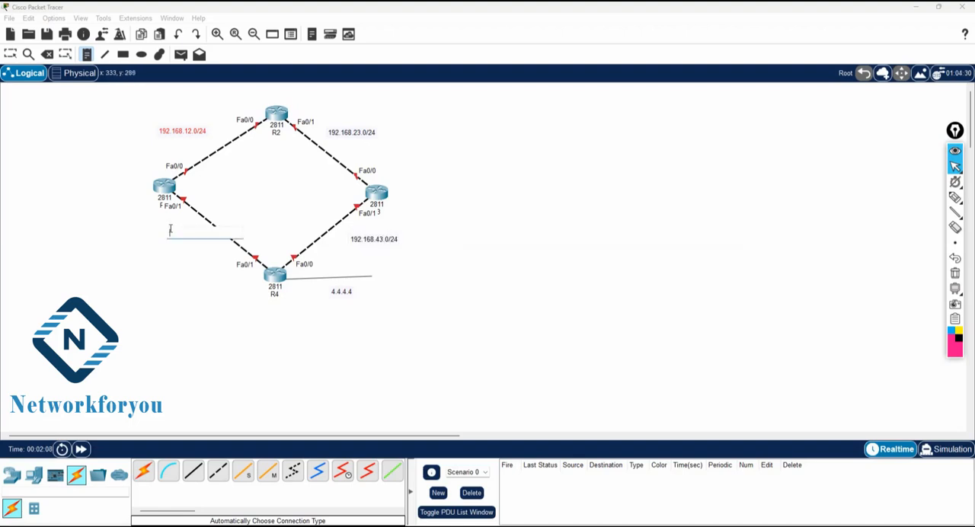
pyautogui.write('192.168.')
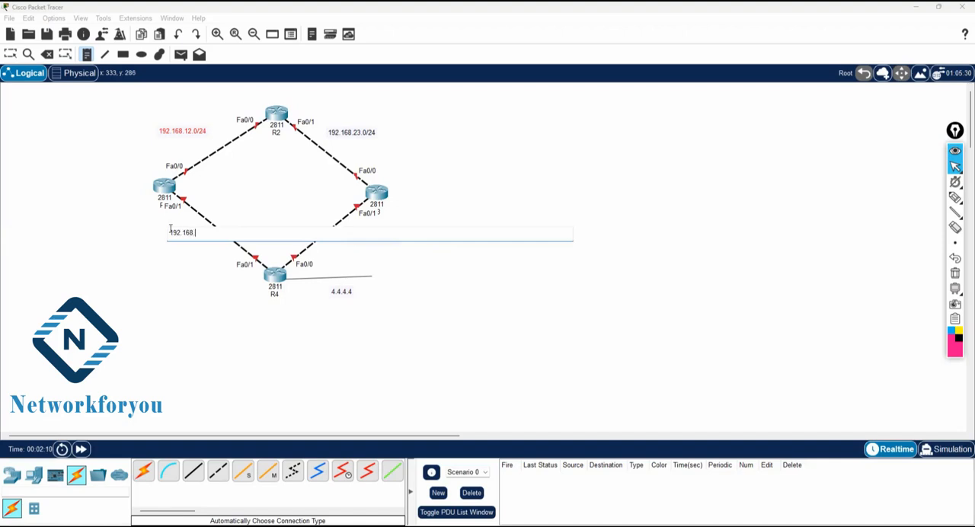
pyautogui.write('14.0/24')
pyautogui.click(517, 310)
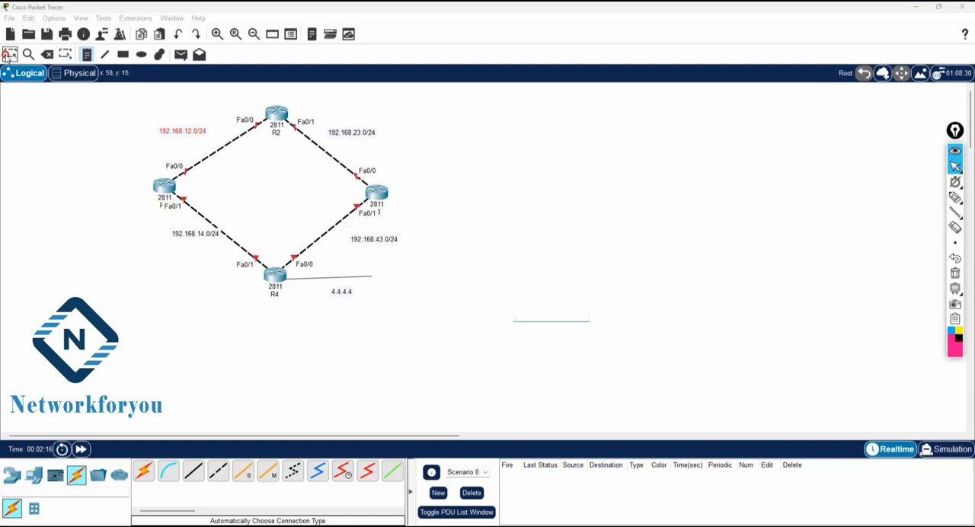
pyautogui.click(8, 55)
pyautogui.moveTo(198, 238); pyautogui.dragTo(188, 246)
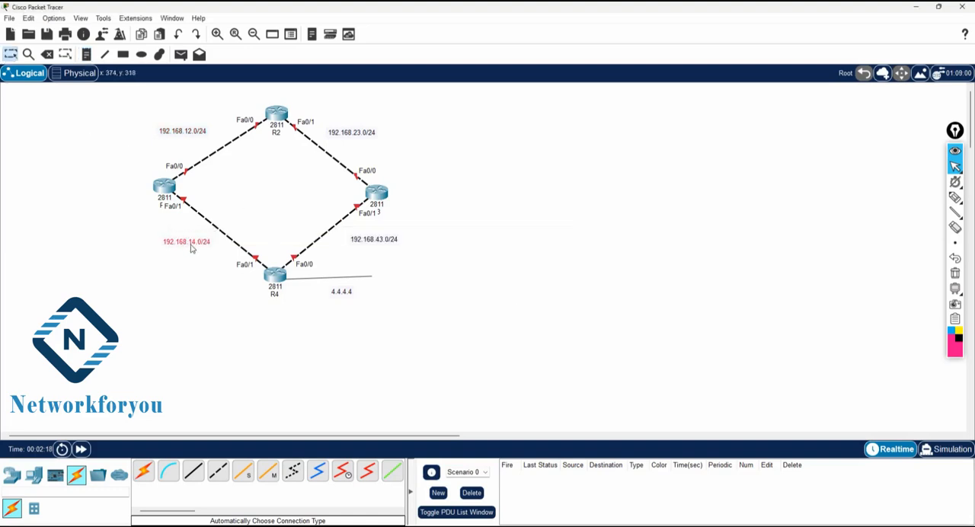
# Step: Change the address note beside the R3–R4 link to 192.168.34.0/24
pyautogui.doubleClick(367, 239)
pyautogui.click(377, 238)
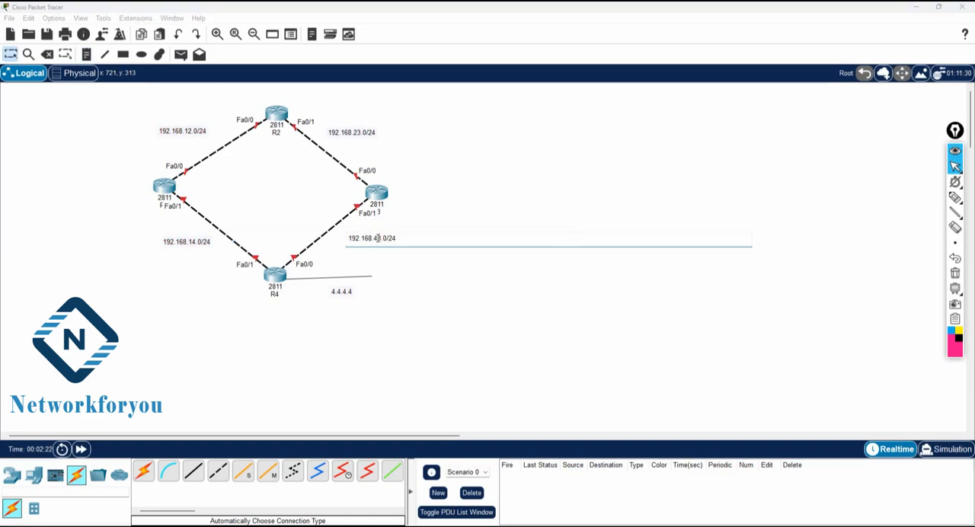
pyautogui.press('BackSpace')
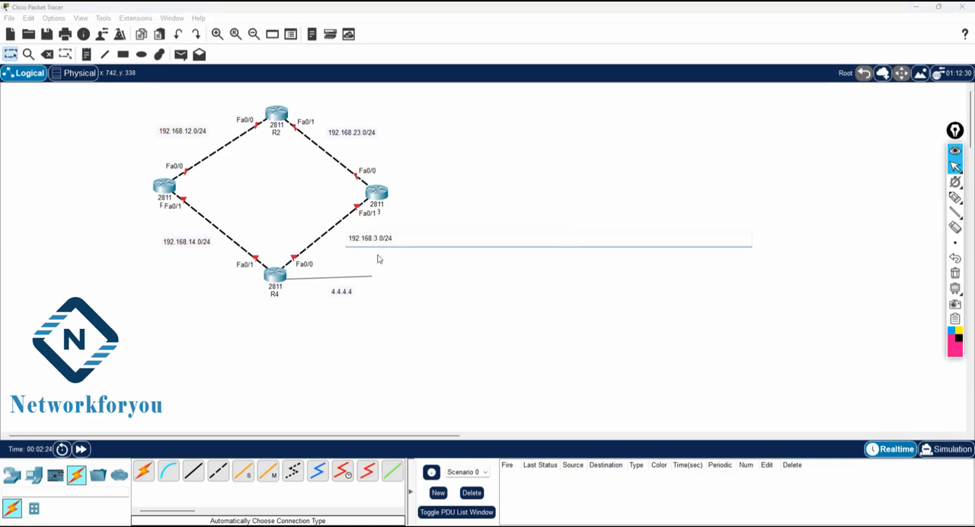
pyautogui.write('4.')
pyautogui.click(377, 259)
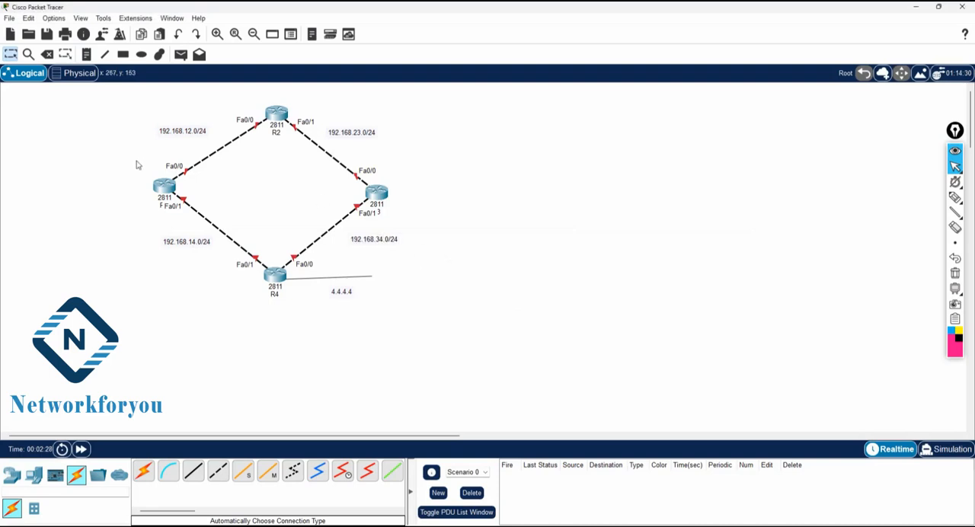
# Step: Move the whole topology with its notes to the left side of the workspace and change R4's network note to 4.4.4.4/8
pyautogui.moveTo(113, 97); pyautogui.dragTo(447, 283)
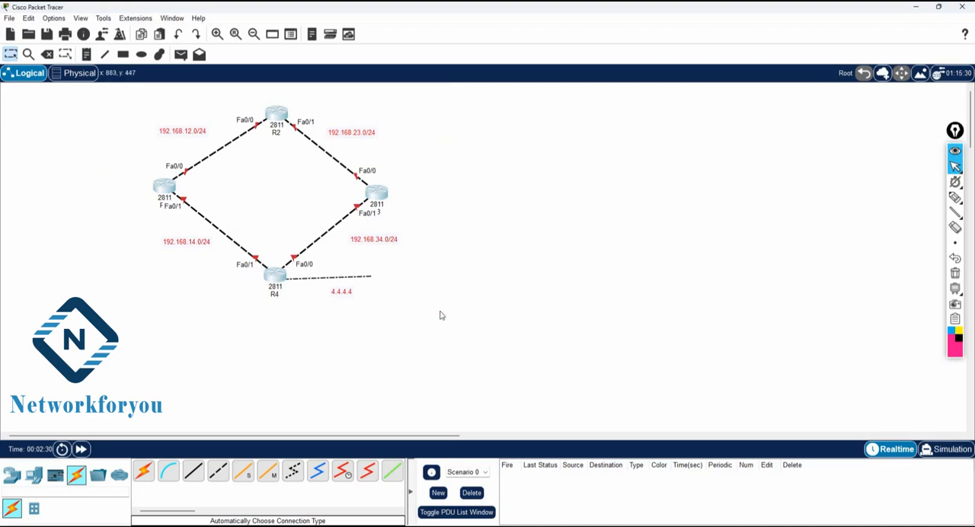
pyautogui.moveTo(275, 279); pyautogui.dragTo(164, 274)
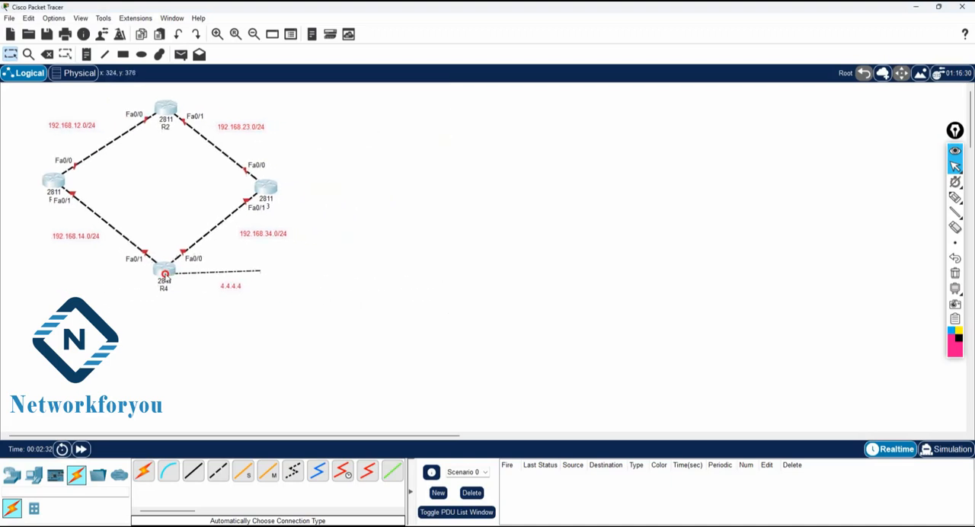
pyautogui.click(480, 296)
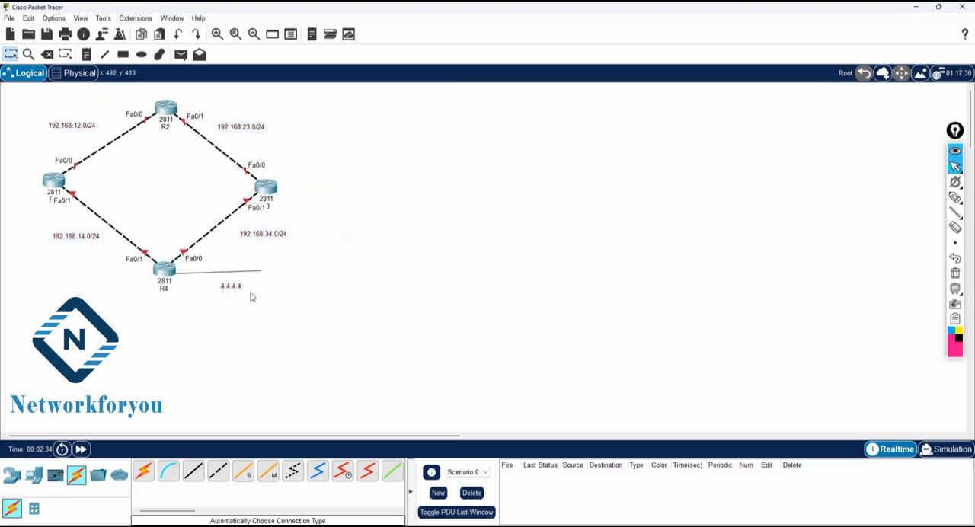
pyautogui.doubleClick(238, 289)
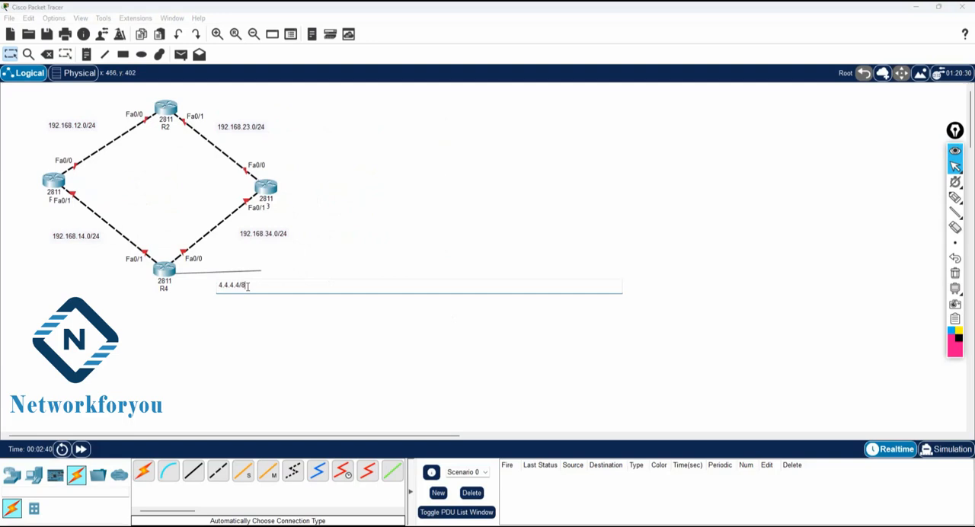
pyautogui.click(347, 370)
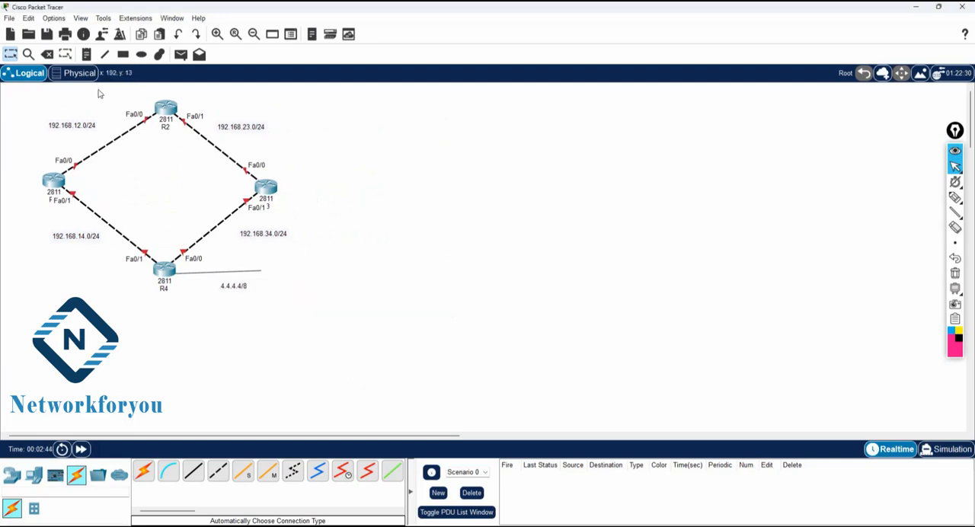
# Step: Open R1's command line, place its window clear of the topology, and decline the initial configuration dialog
pyautogui.click(53, 182)
pyautogui.click(378, 107)
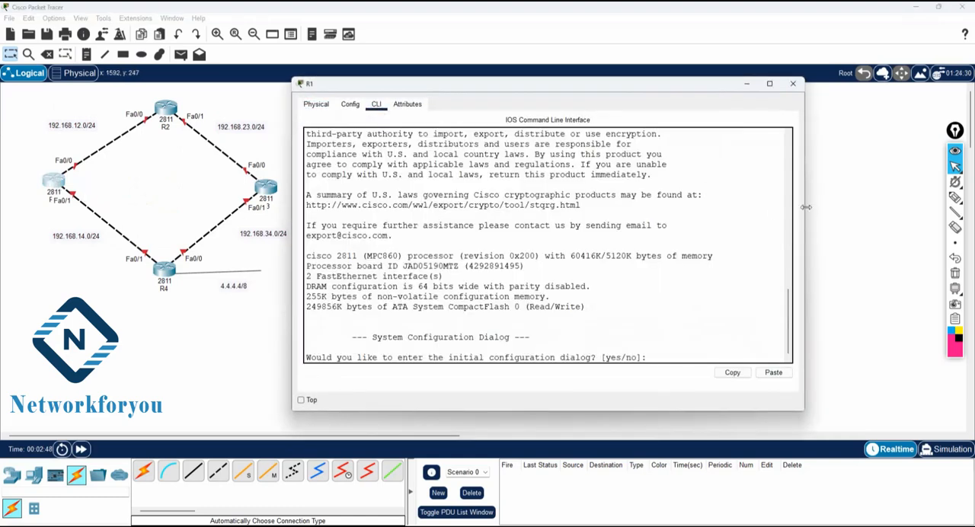
pyautogui.moveTo(586, 85); pyautogui.dragTo(641, 85)
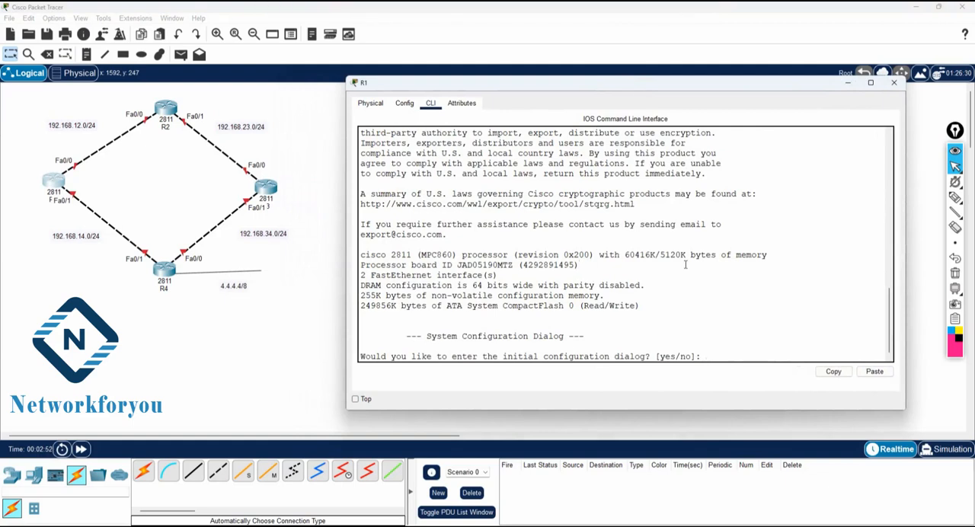
pyautogui.write('no')
pyautogui.press('Return')
pyautogui.press('Return')
pyautogui.press('Return')
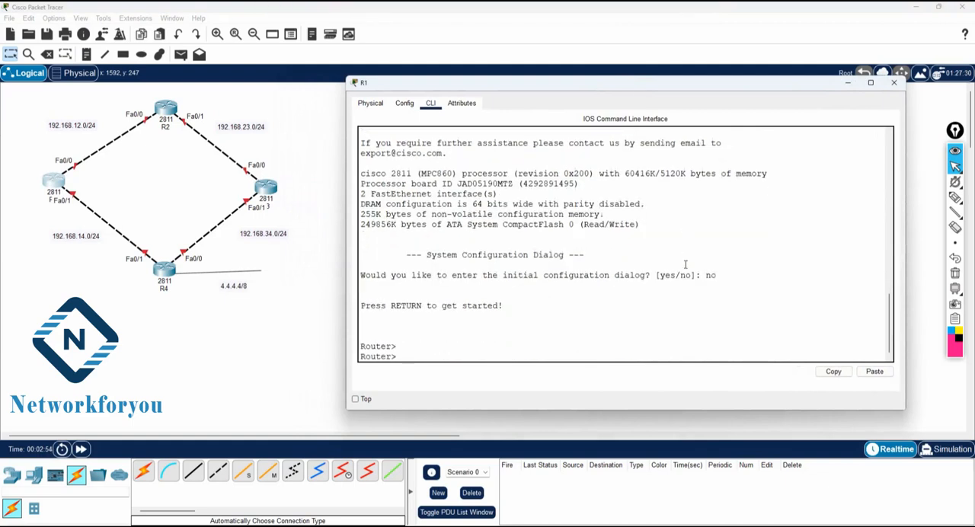
# Step: Set the router's hostname to R1 in global configuration mode and return to privileged mode
pyautogui.write('en')
pyautogui.press('Return')
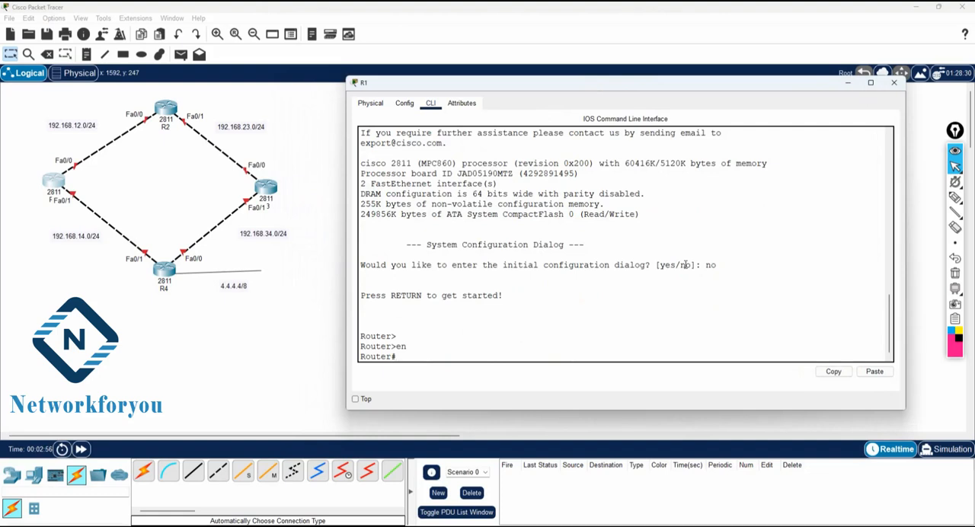
pyautogui.write('config t')
pyautogui.press('Return')
pyautogui.write('ho')
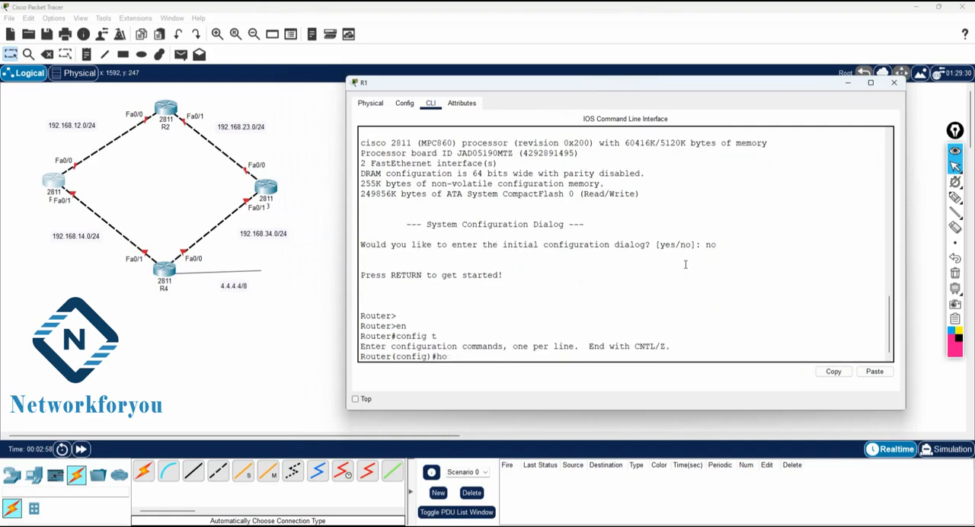
pyautogui.write('st')
pyautogui.press('Tab')
pyautogui.write('R1')
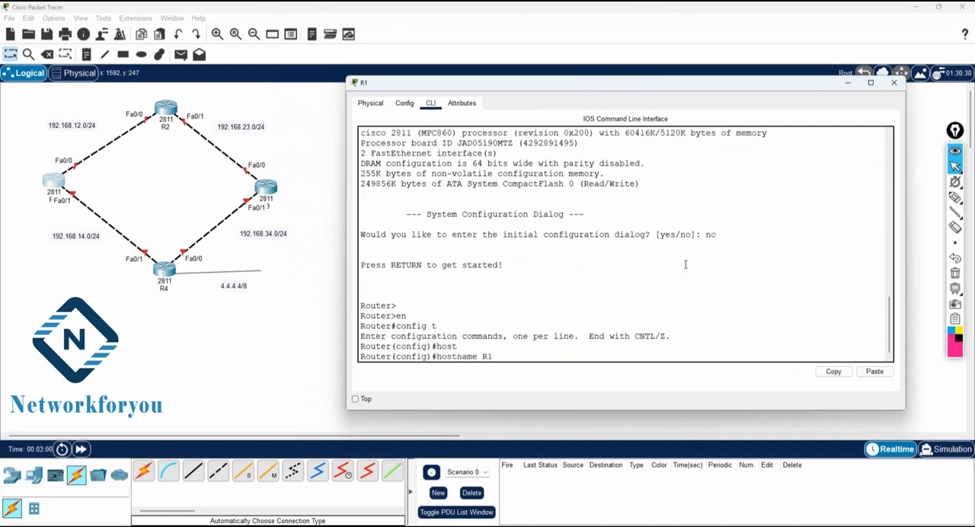
pyautogui.press('Return')
pyautogui.press('Return')
pyautogui.write('exi')
pyautogui.press('BackSpace')
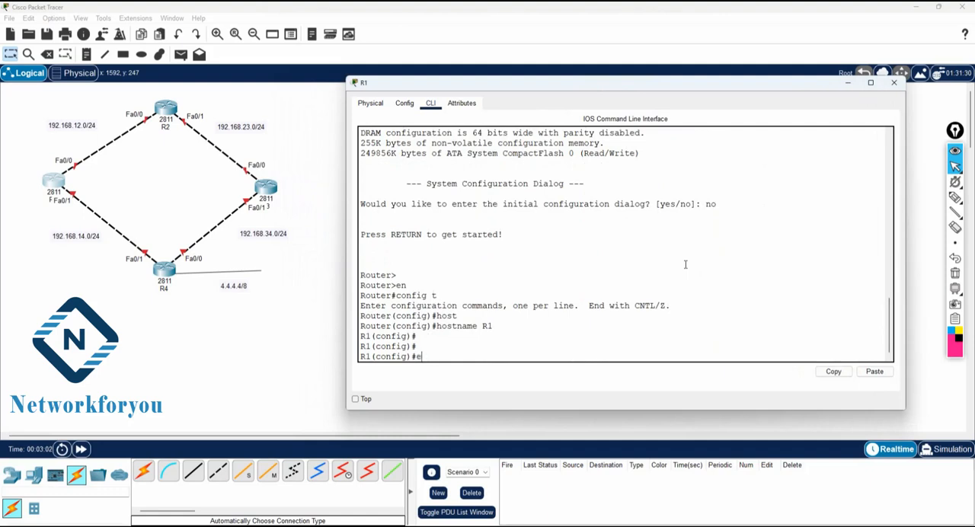
pyautogui.write('xit')
pyautogui.press('Return')
# Step: Display R1's version information with sh ver and examine the IOS version
pyautogui.write('ver')
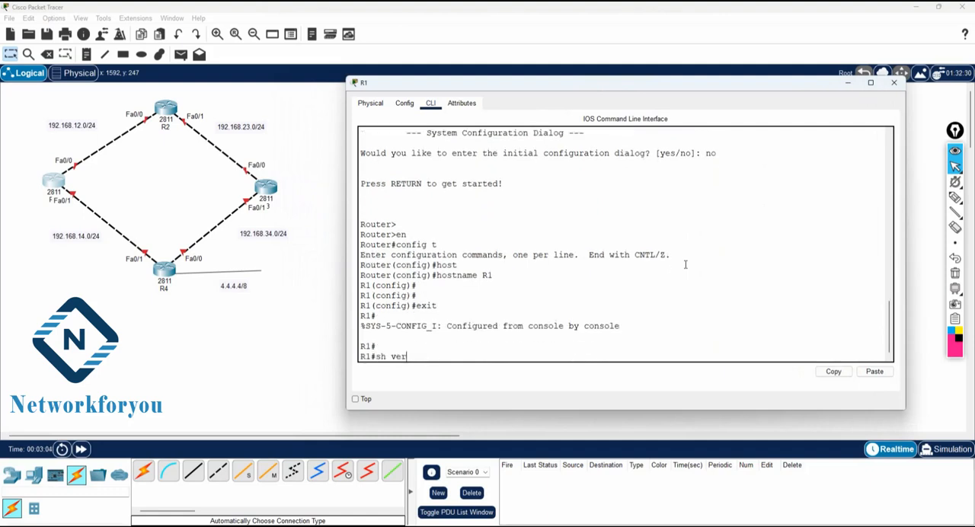
pyautogui.press('Return')
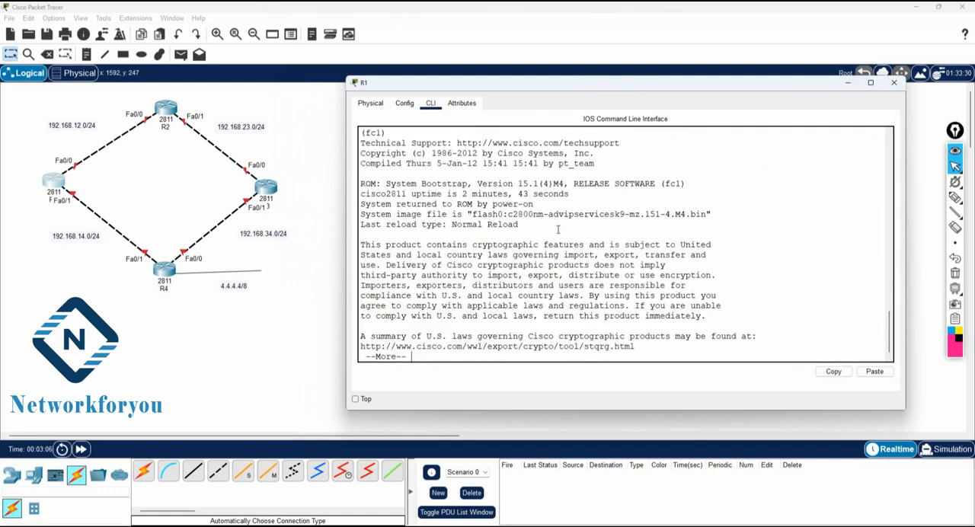
pyautogui.moveTo(567, 184); pyautogui.dragTo(476, 185)
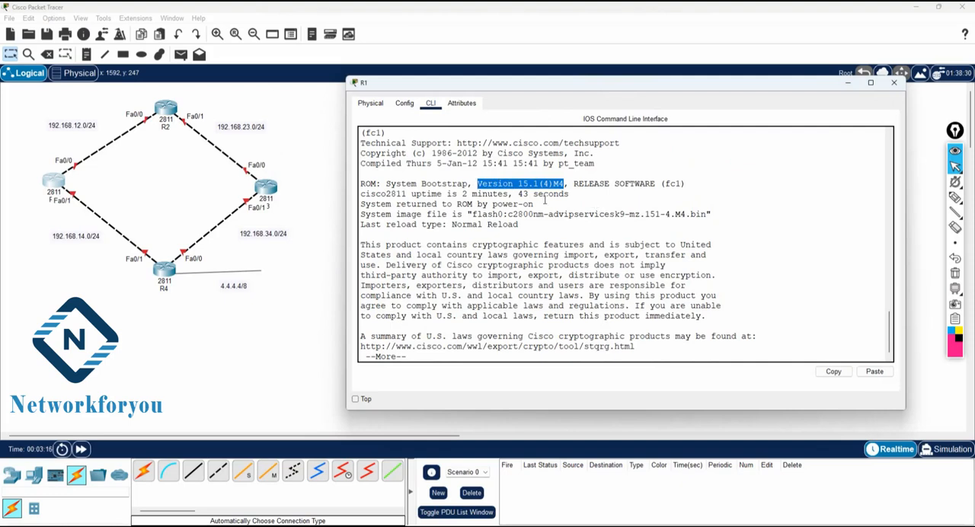
pyautogui.click(544, 201)
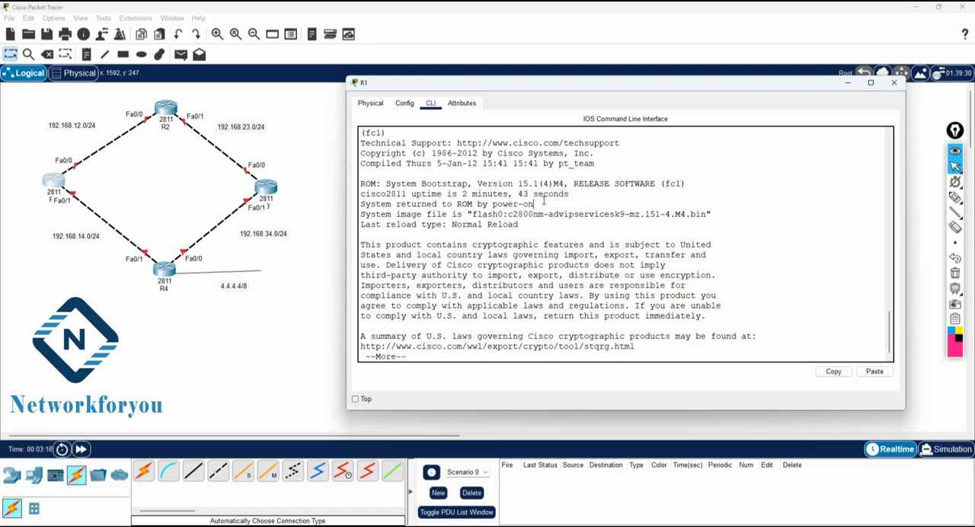
pyautogui.press('Return')
pyautogui.press('Return')
pyautogui.press('Return')
pyautogui.press('Return')
pyautogui.press('Return')
pyautogui.press('Return')
pyautogui.press('Return')
pyautogui.press('Return')
pyautogui.press('Return')
pyautogui.press('Return')
pyautogui.press('Return')
pyautogui.press('Return')
pyautogui.press('Return')
pyautogui.press('Return')
pyautogui.press('Return')
pyautogui.press('Return')
pyautogui.press('Return')
pyautogui.press('Return')
pyautogui.press('Return')
pyautogui.press('Return')
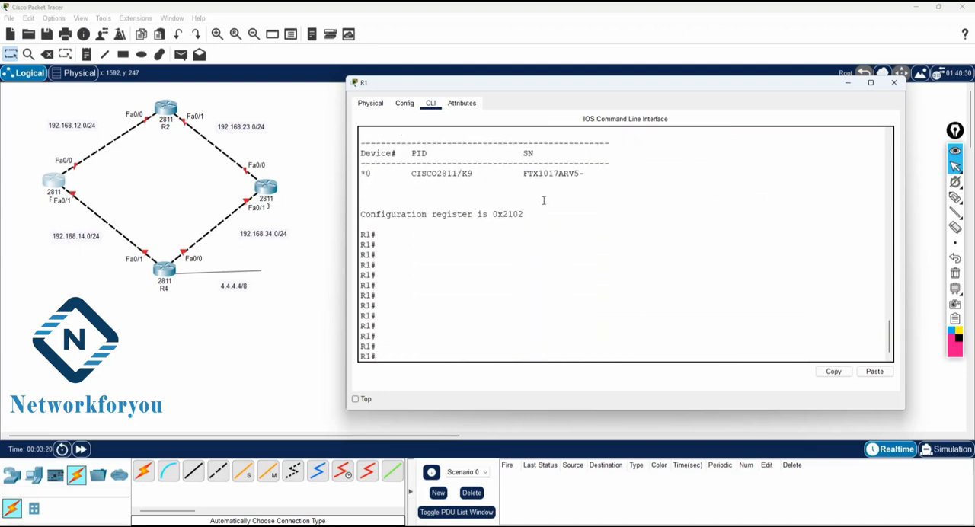
# Step: Configure R1's interface f0/0 with IP address 192.168.12.1 and mask 255.255.255.0, and enable it with no sh
pyautogui.write('config t')
pyautogui.press('Return')
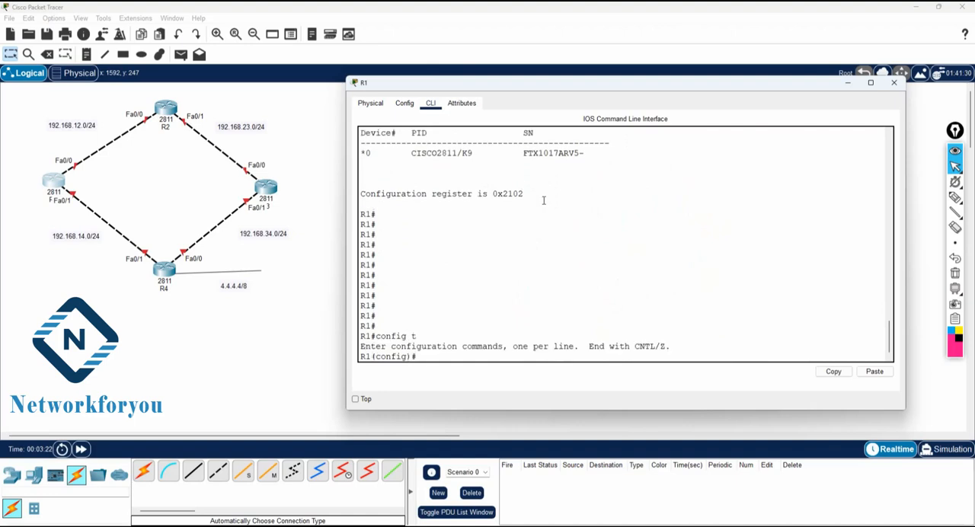
pyautogui.write('int f0/0')
pyautogui.press('Return')
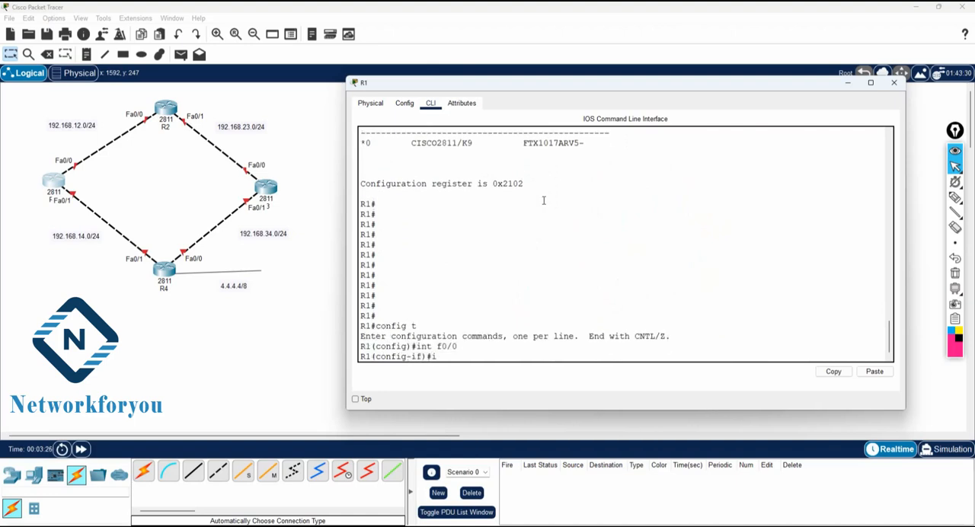
pyautogui.write('ip add 192.168.12.1 255.255.255.0')
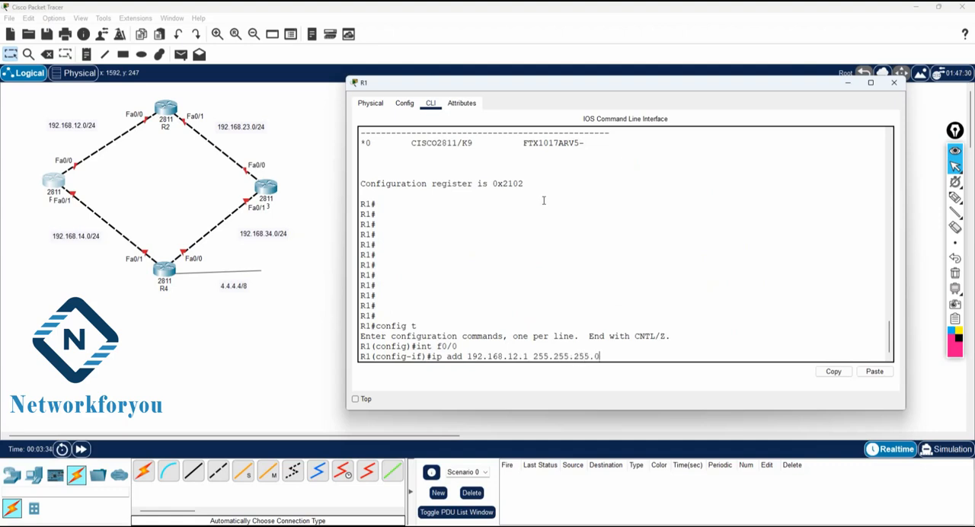
pyautogui.press('Return')
pyautogui.write('no sh')
pyautogui.press('Return')
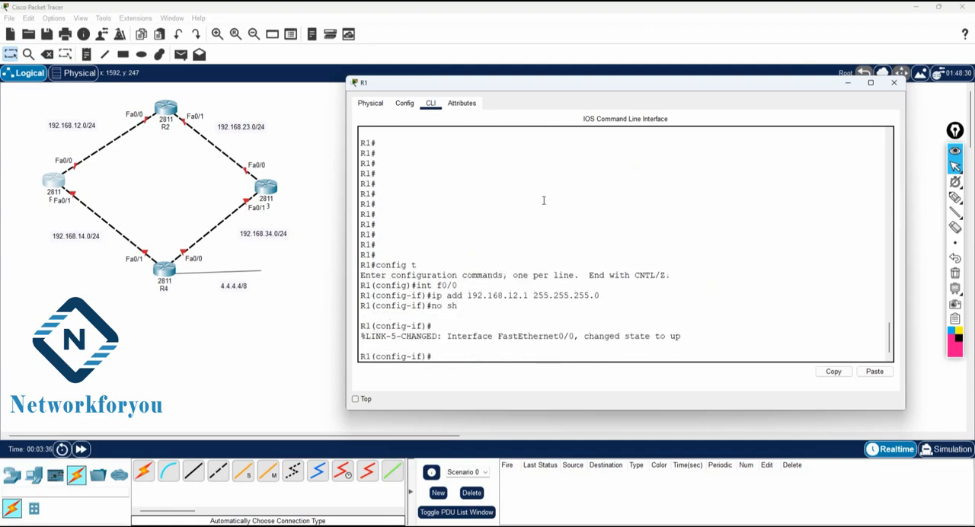
pyautogui.press('Return')
# Step: Configure R1's interface f0/1 with IP address 192.168.14.1 and mask 255.255.255.0, enable it with no sh, and return to global configuration mode
pyautogui.write('int f0')
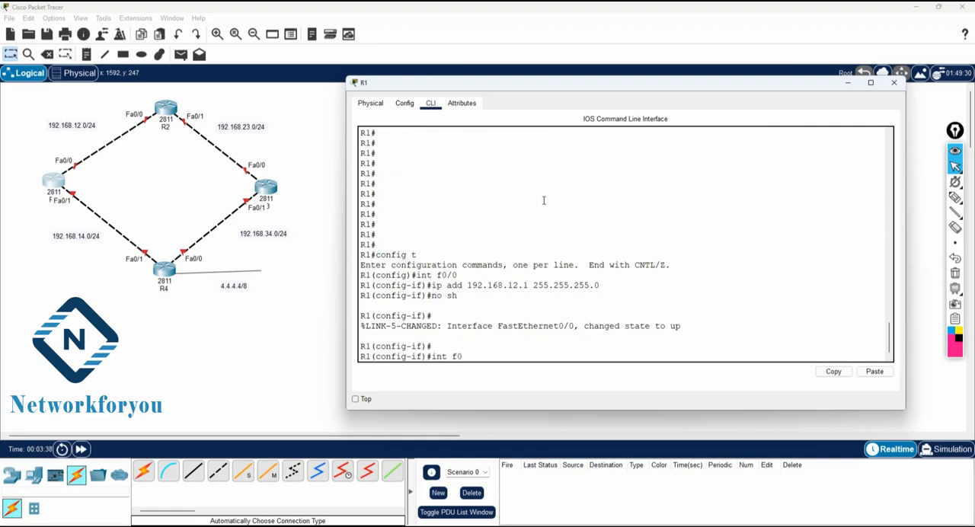
pyautogui.write('/1')
pyautogui.press('Return')
pyautogui.write('ip')
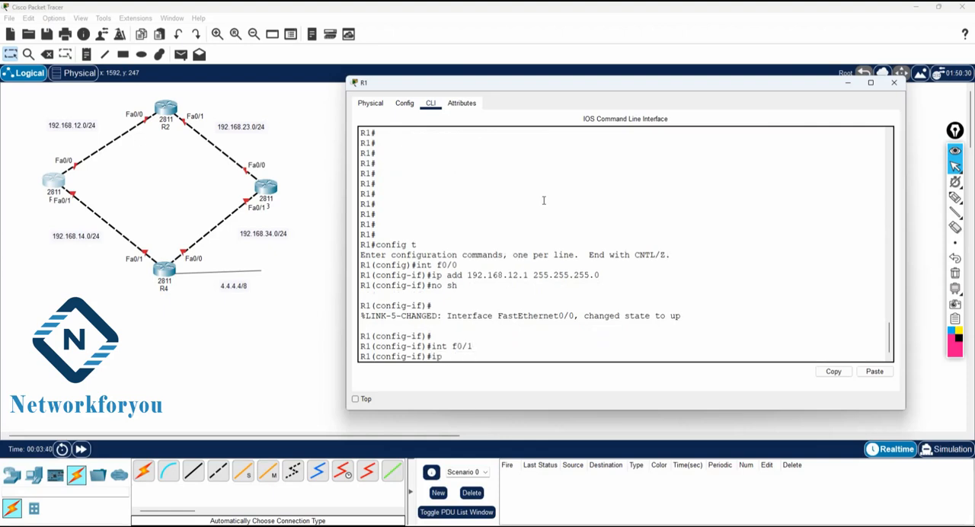
pyautogui.write(' add 192.168.14.1 255.255.255.0')
pyautogui.press('Return')
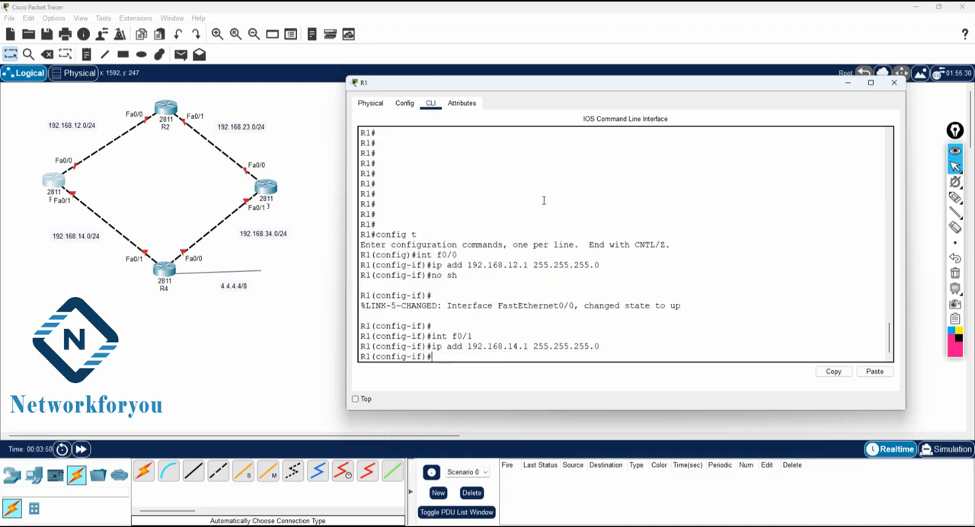
pyautogui.write('no sh')
pyautogui.press('Return')
pyautogui.press('Return')
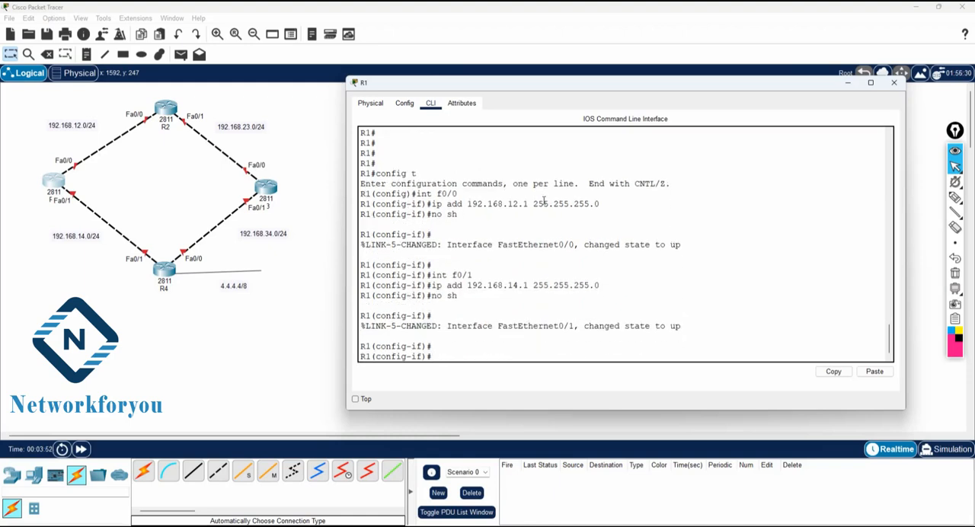
pyautogui.write('exit')
pyautogui.press('Return')
pyautogui.press('Return')
pyautogui.press('Return')
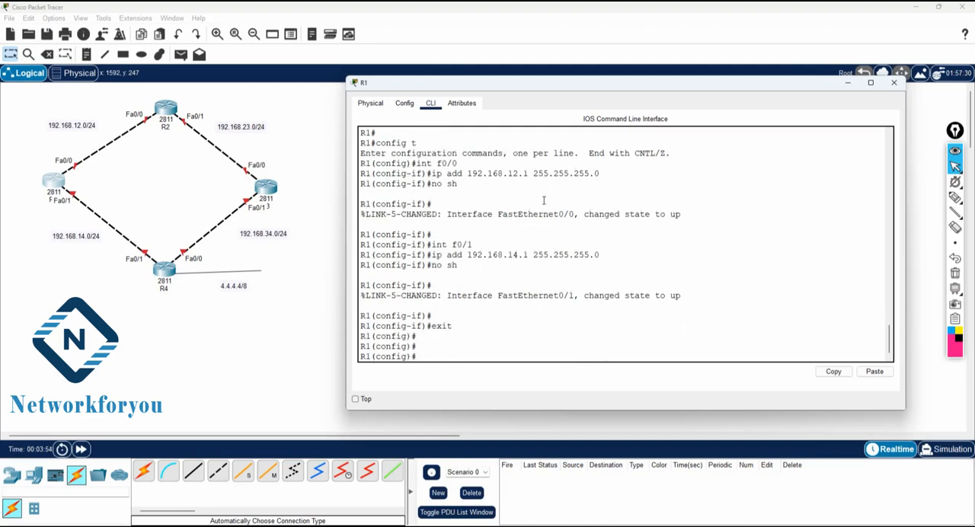
# Step: Check the allowed autonomous system numbers for EIGRP on R1 and start router eigrp 1
pyautogui.write('router ei')
pyautogui.press('Tab')
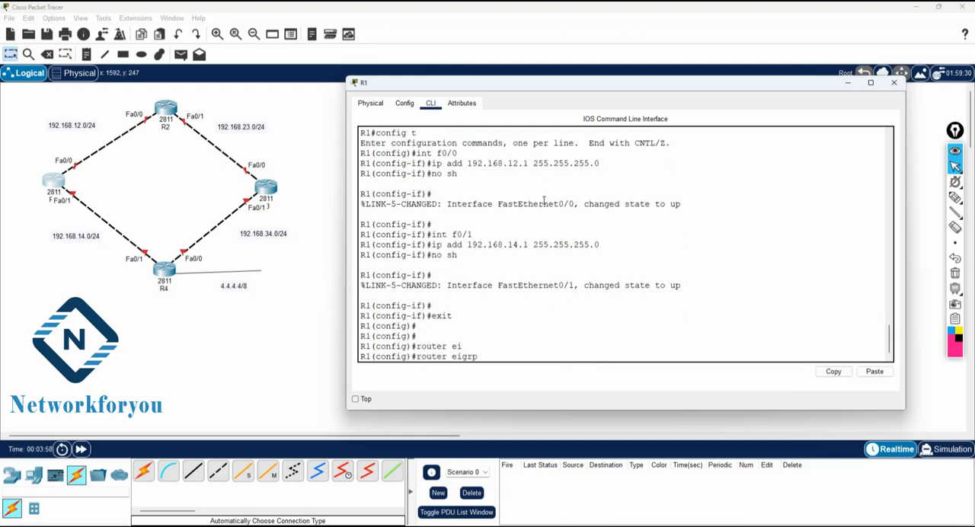
pyautogui.write('?')
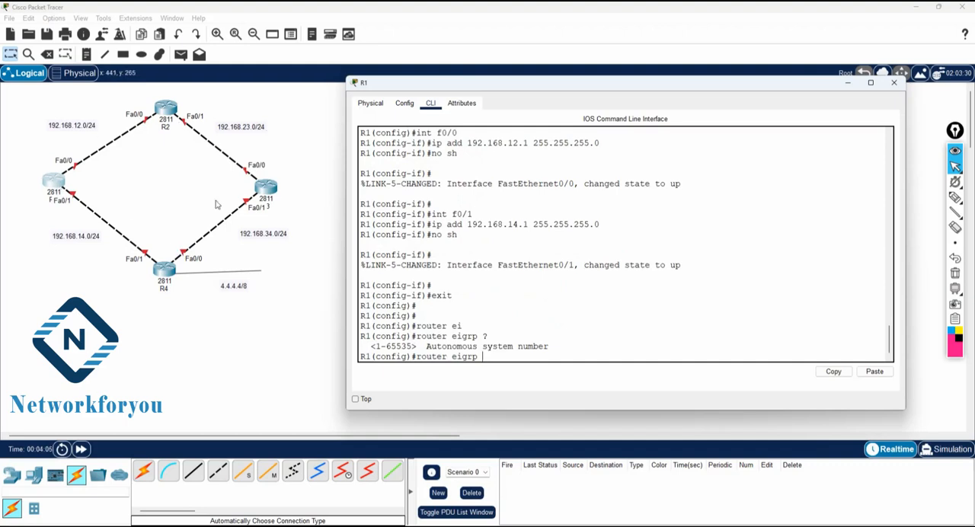
pyautogui.moveTo(371, 346); pyautogui.dragTo(411, 347)
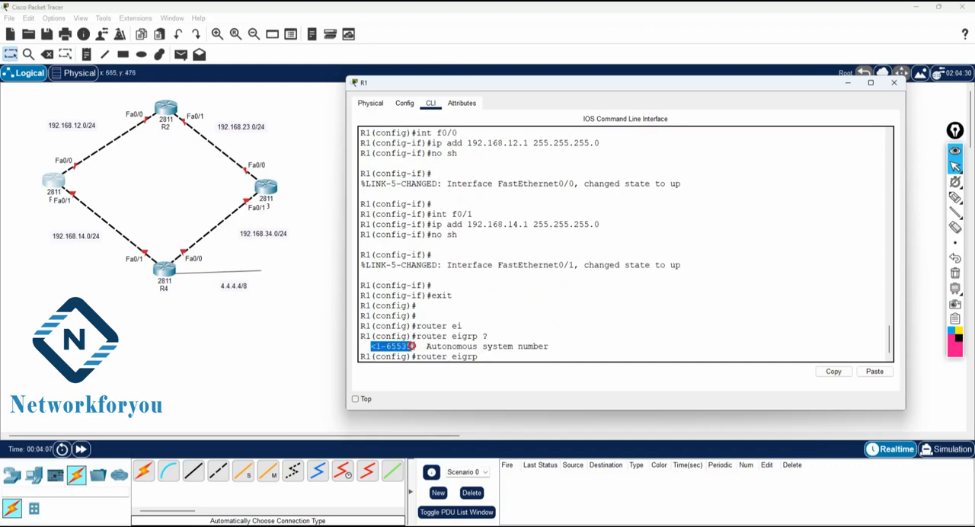
pyautogui.click(489, 358)
pyautogui.write('1')
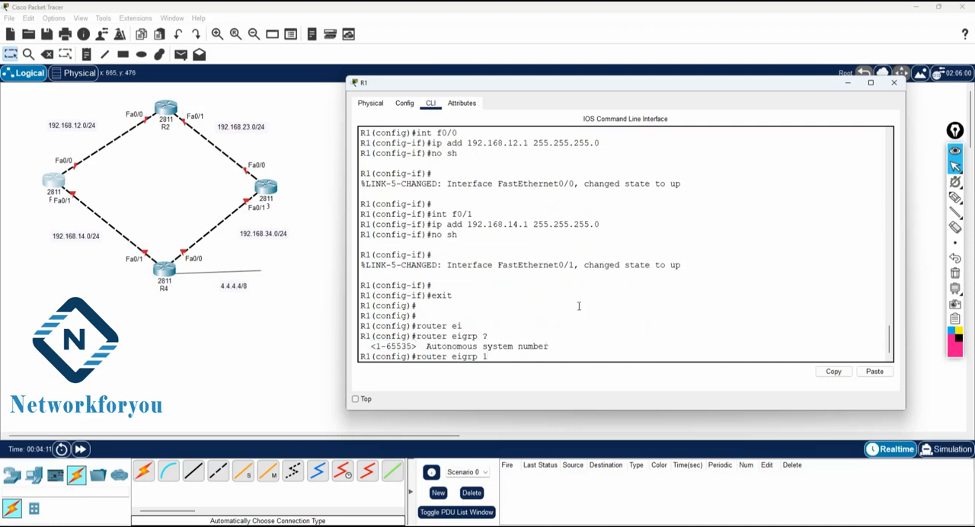
pyautogui.press('Return')
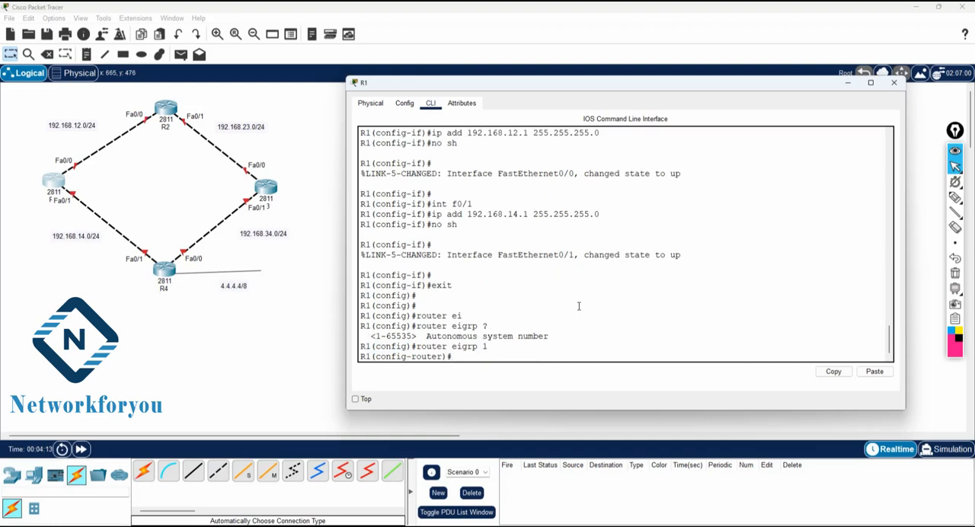
# Step: Begin the EIGRP 1 network statement for 192.168.12.0 on R1, query its next argument, and review the wildcard help and interface addressing
pyautogui.write('net')
pyautogui.press('Tab')
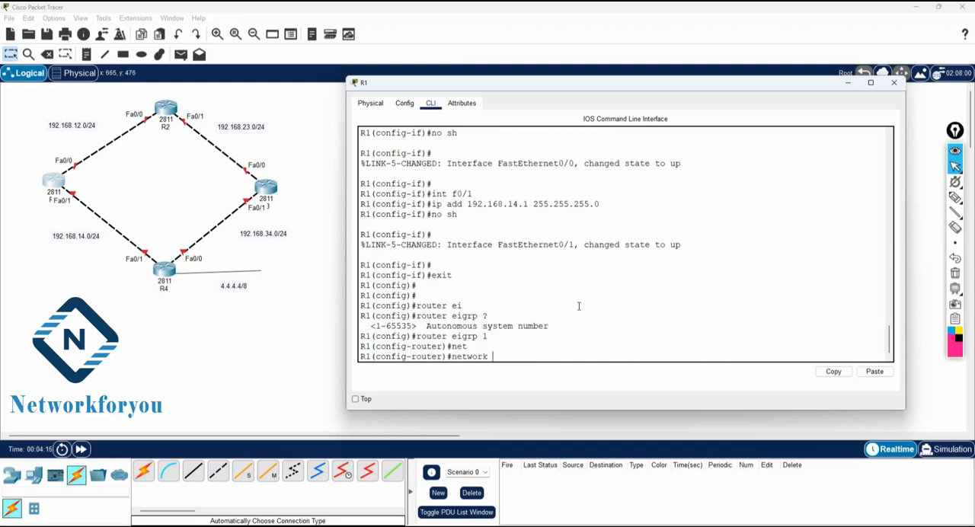
pyautogui.write('192.168.12.0')
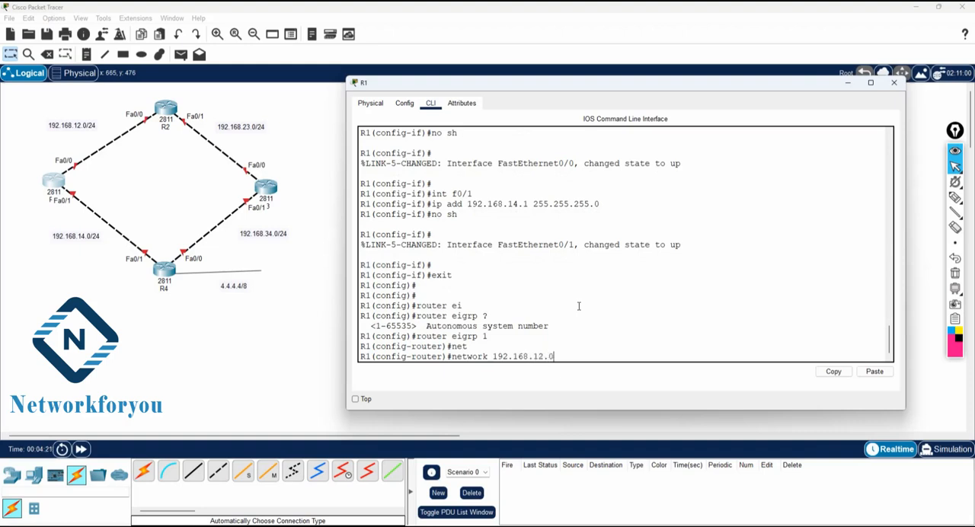
pyautogui.write(' ?')
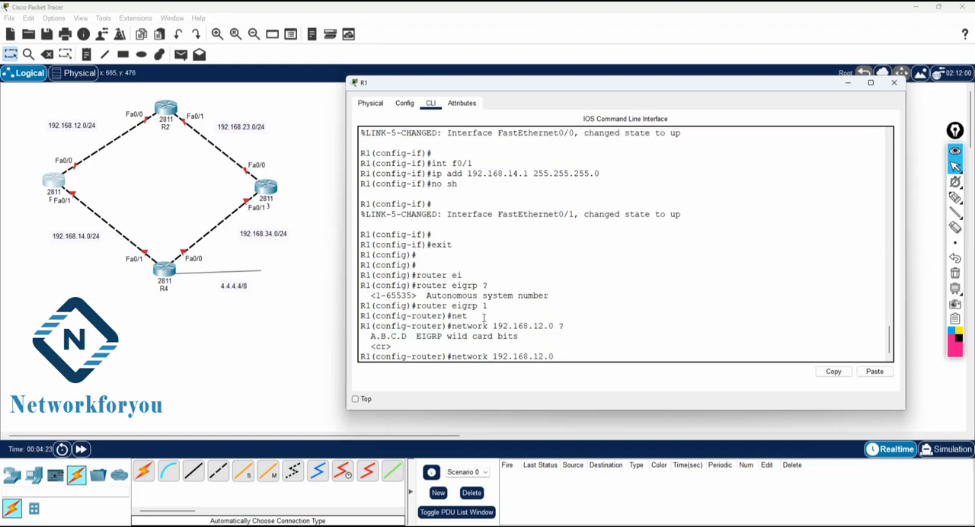
pyautogui.moveTo(531, 336); pyautogui.dragTo(442, 336)
pyautogui.click(592, 358)
pyautogui.scroll(2, 540, 153)
pyautogui.moveTo(605, 153); pyautogui.dragTo(426, 153)
pyautogui.scroll(-2, 574, 241)
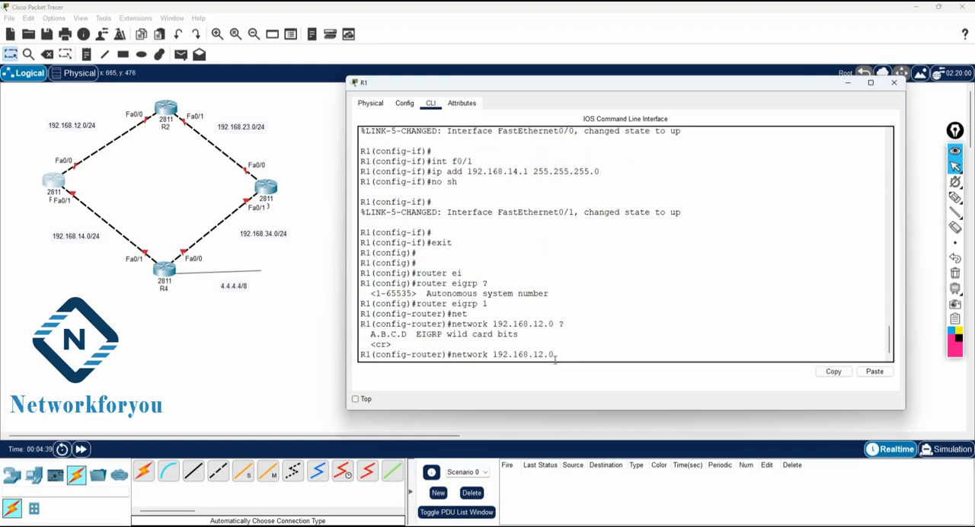
# Step: Complete the 192.168.12.0 network statement on R1 with wildcard mask 0.0.0.255
pyautogui.moveTo(553, 355); pyautogui.dragTo(451, 355)
pyautogui.click(580, 355)
pyautogui.write('0.0.0.255')
pyautogui.press('Return')
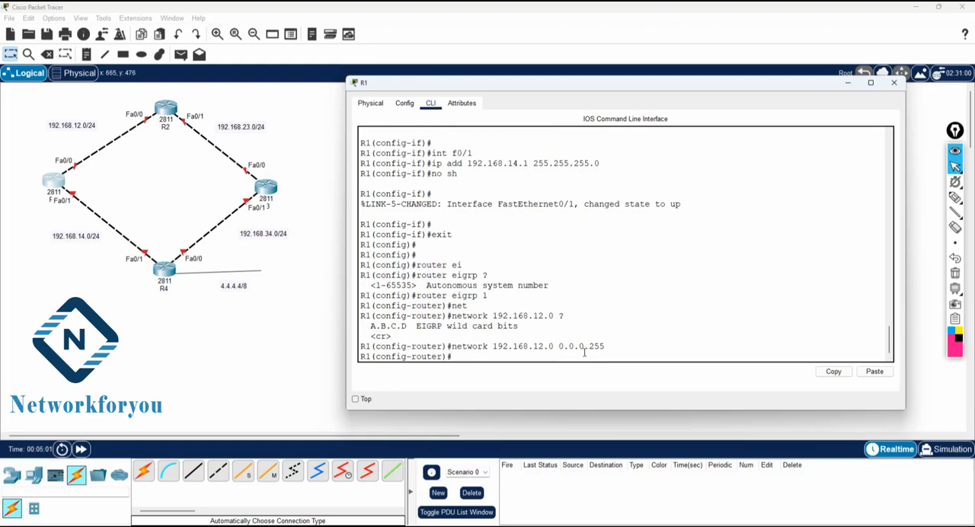
# Step: Add network 192.168.14.0 with wildcard mask 0.0.0.255 to EIGRP 1 on R1 and return to privileged EXEC mode
pyautogui.press('Up')
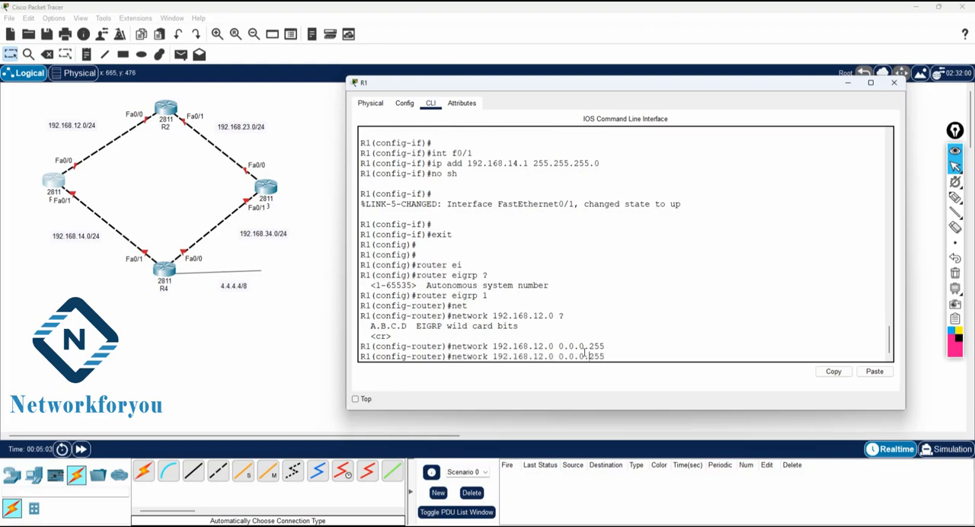
pyautogui.press('Left')
pyautogui.press('Left')
pyautogui.press('Left')
pyautogui.press('Left')
pyautogui.press('Left')
pyautogui.press('Left')
pyautogui.press('Left')
pyautogui.press('Left')
pyautogui.press('Left')
pyautogui.press('Left')
pyautogui.press('Left')
pyautogui.press('Left')
pyautogui.press('BackSpace')
pyautogui.press('BackSpace')
pyautogui.write('14')
pyautogui.moveTo(605, 356); pyautogui.dragTo(559, 356)
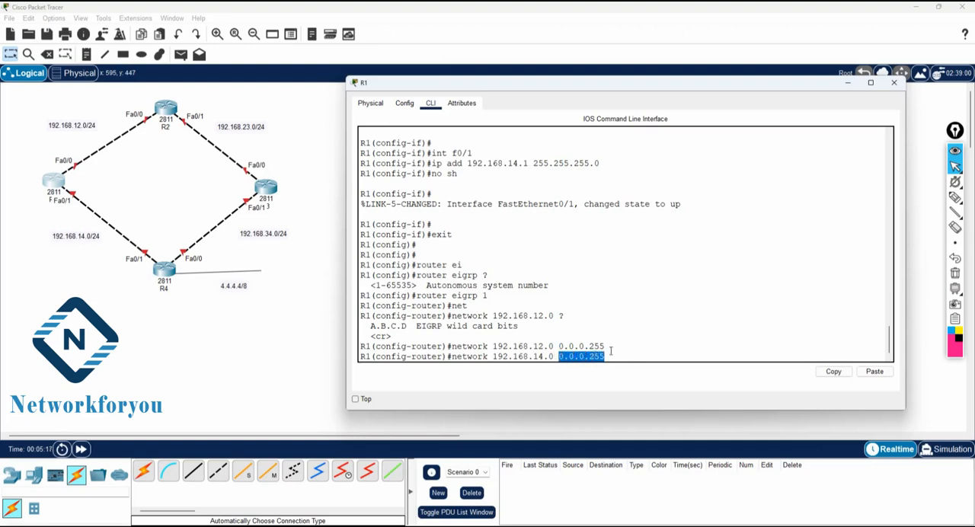
pyautogui.click(651, 339)
pyautogui.press('Return')
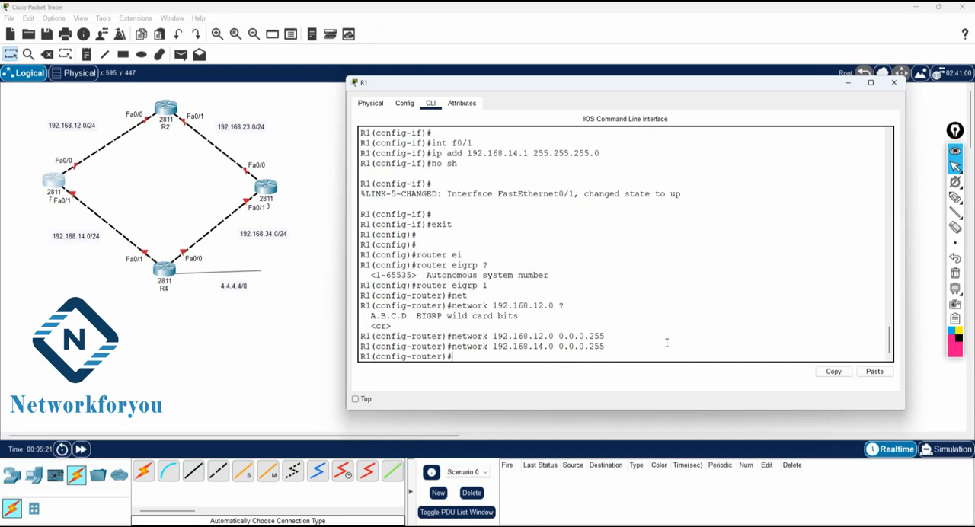
pyautogui.hotkey('ctrl', 'z')
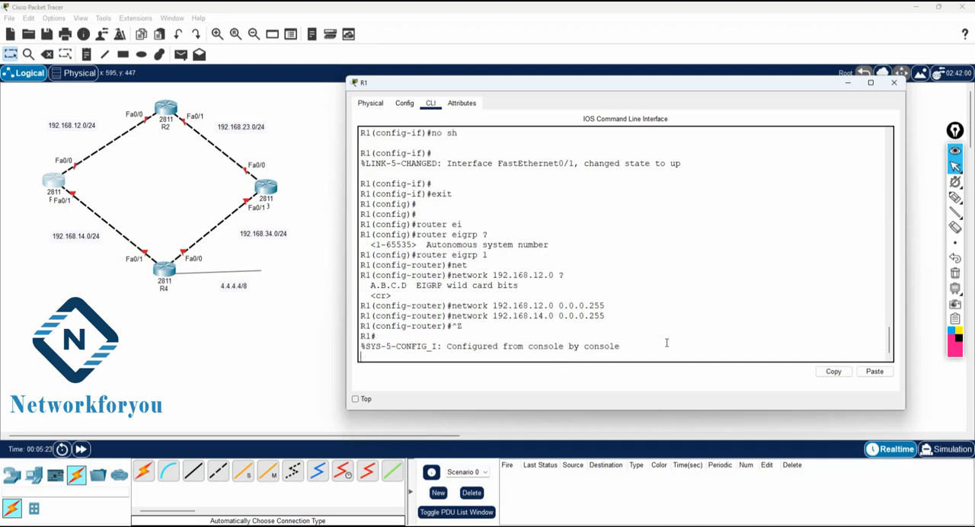
pyautogui.press('Return')
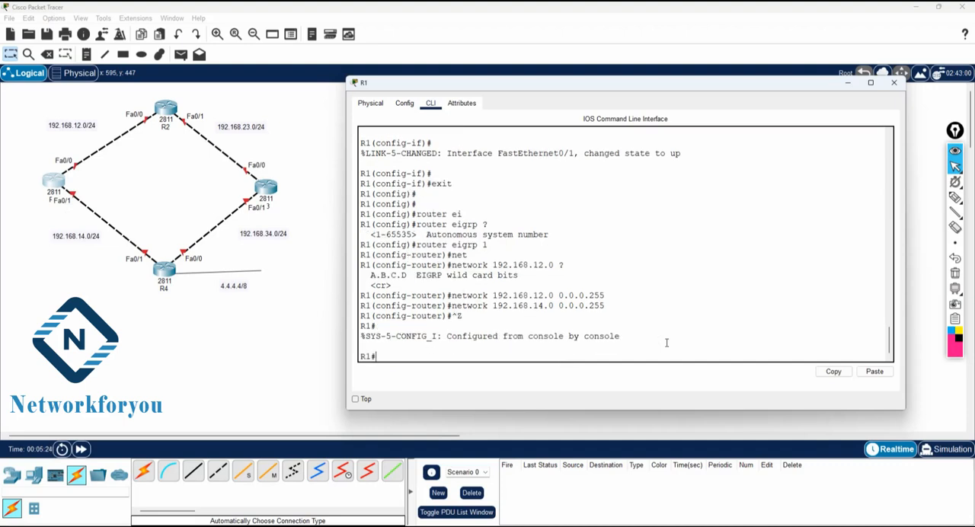
# Step: Display the EIGRP section of R1's running configuration with sh run | sec eigrp and examine its network statements
pyautogui.write('sh run | sec eigr')
pyautogui.press('Return')
pyautogui.press('Up')
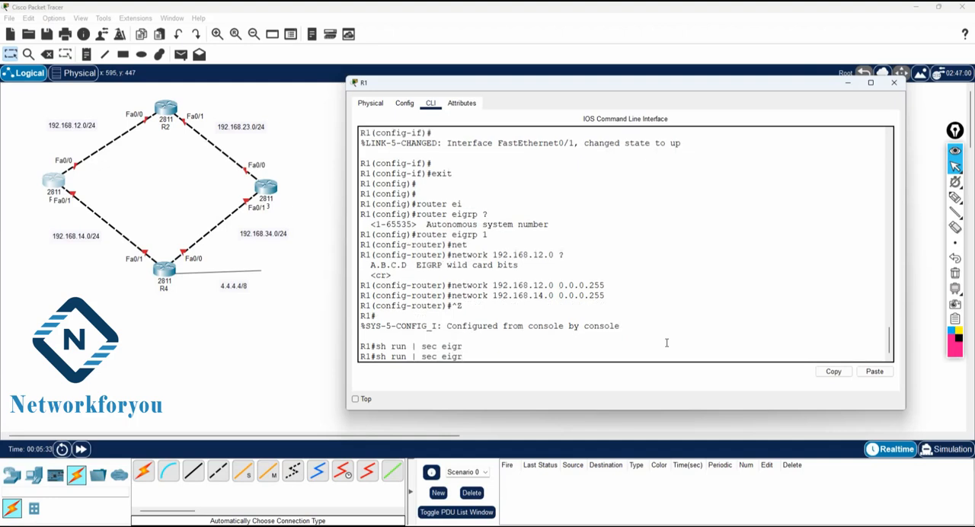
pyautogui.write('p')
pyautogui.press('Return')
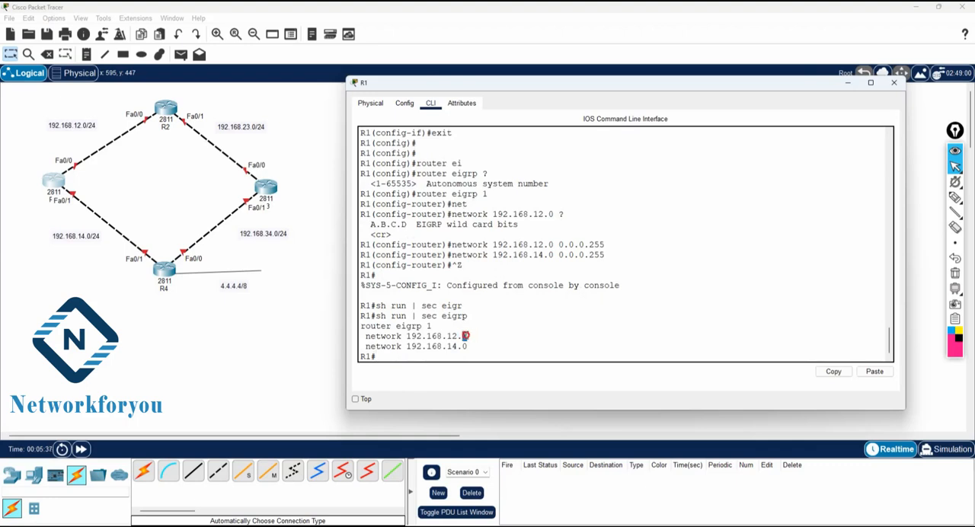
pyautogui.moveTo(467, 336); pyautogui.dragTo(363, 336)
pyautogui.moveTo(475, 347); pyautogui.dragTo(361, 335)
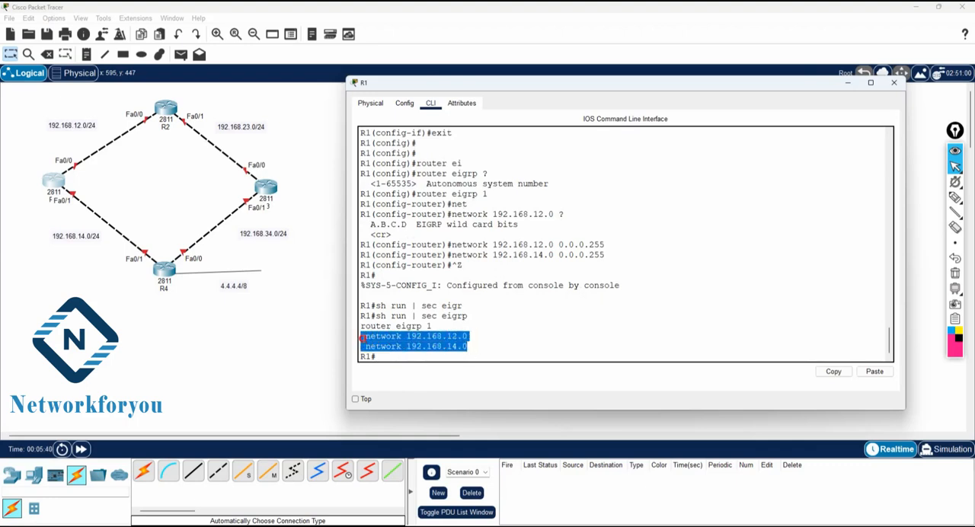
pyautogui.click(534, 351)
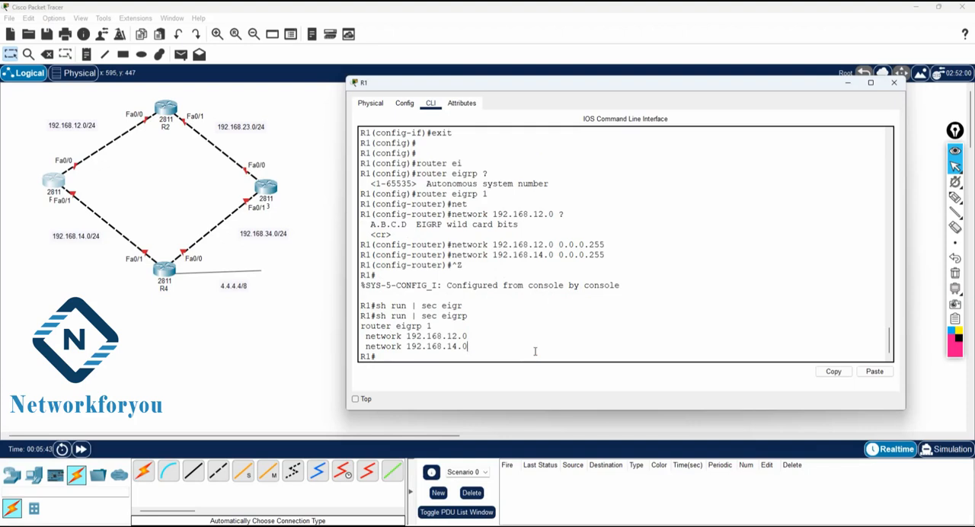
# Step: Run sh ip protocols on R1 and examine the routing protocol and its K-value metric weights
pyautogui.write('sh ip pro')
pyautogui.press('Return')
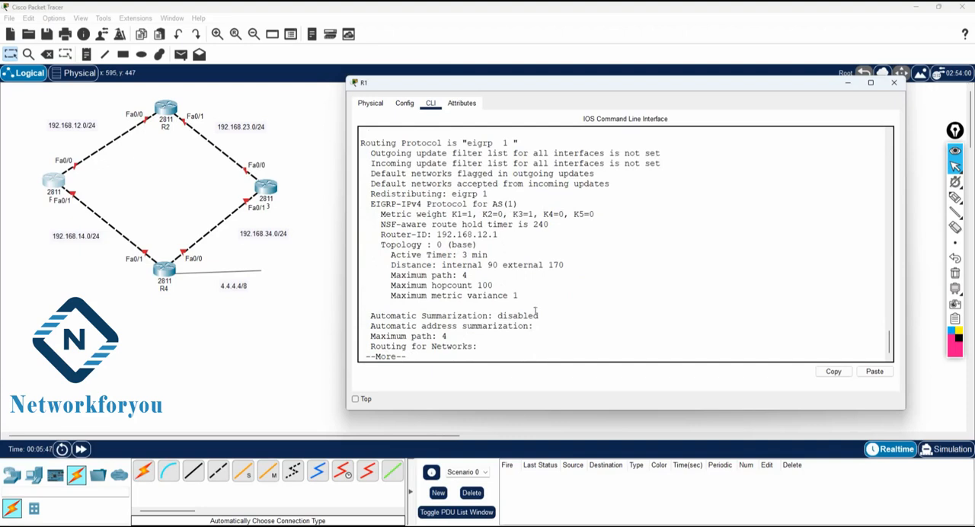
pyautogui.scroll(1, 534, 309)
pyautogui.moveTo(457, 153); pyautogui.dragTo(361, 152)
pyautogui.moveTo(517, 174); pyautogui.dragTo(466, 173)
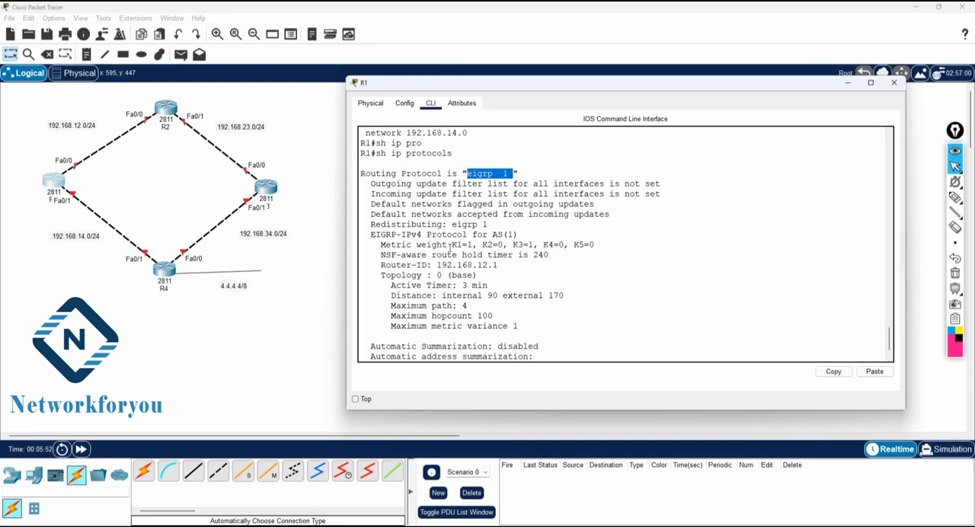
pyautogui.moveTo(449, 245); pyautogui.dragTo(474, 246)
pyautogui.moveTo(536, 245); pyautogui.dragTo(511, 245)
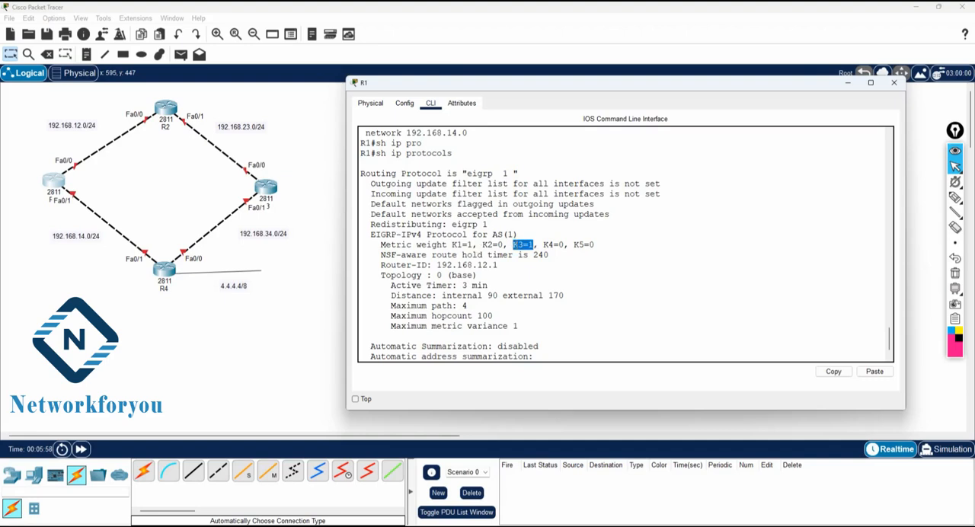
pyautogui.click(515, 245)
pyautogui.scroll(-2, 518, 244)
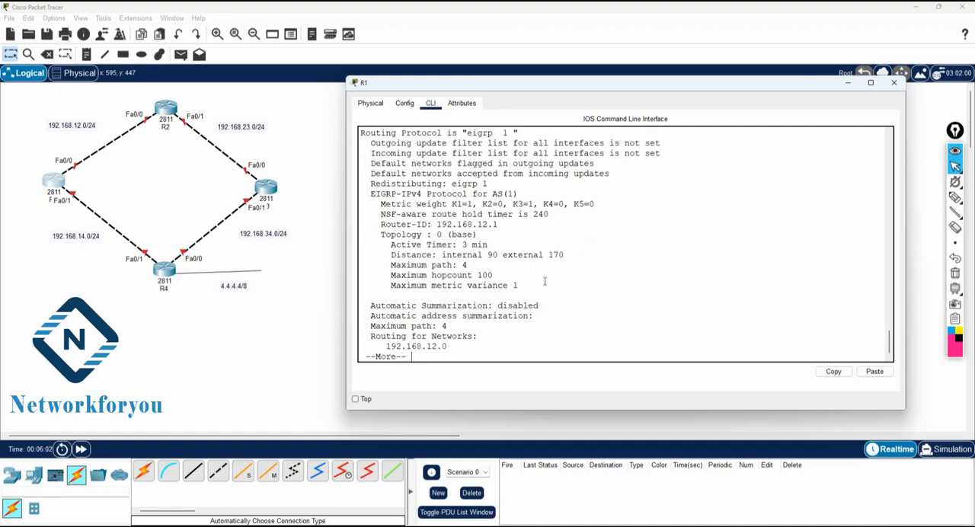
# Step: Examine the automatic summarization, maximum path and routed networks in R1's protocol output, paging through to its end
pyautogui.moveTo(549, 306); pyautogui.dragTo(366, 309)
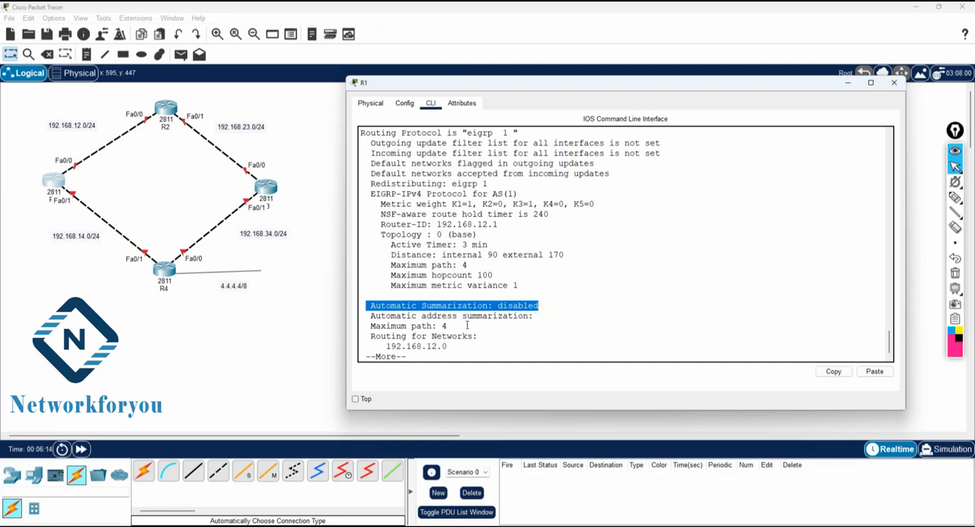
pyautogui.moveTo(459, 326); pyautogui.dragTo(367, 326)
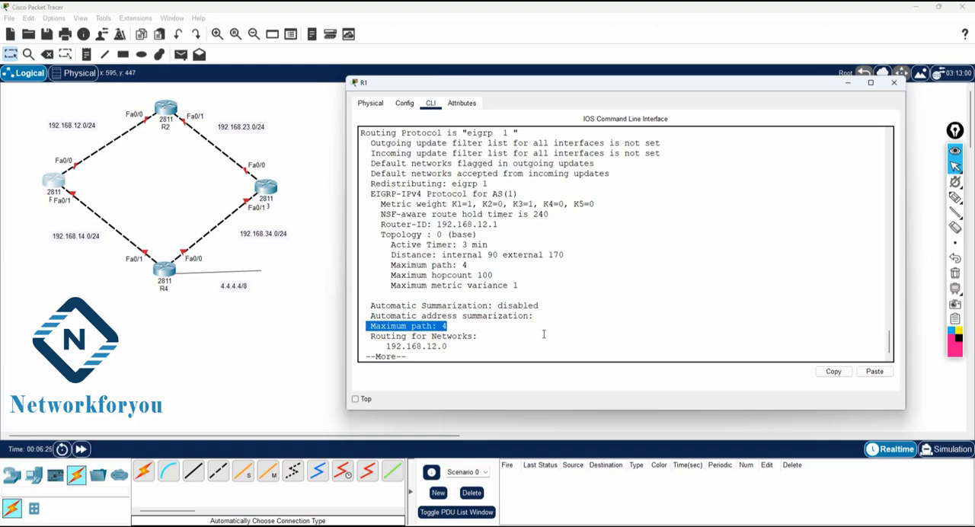
pyautogui.press('Return')
pyautogui.press('Return')
pyautogui.press('Return')
pyautogui.press('Return')
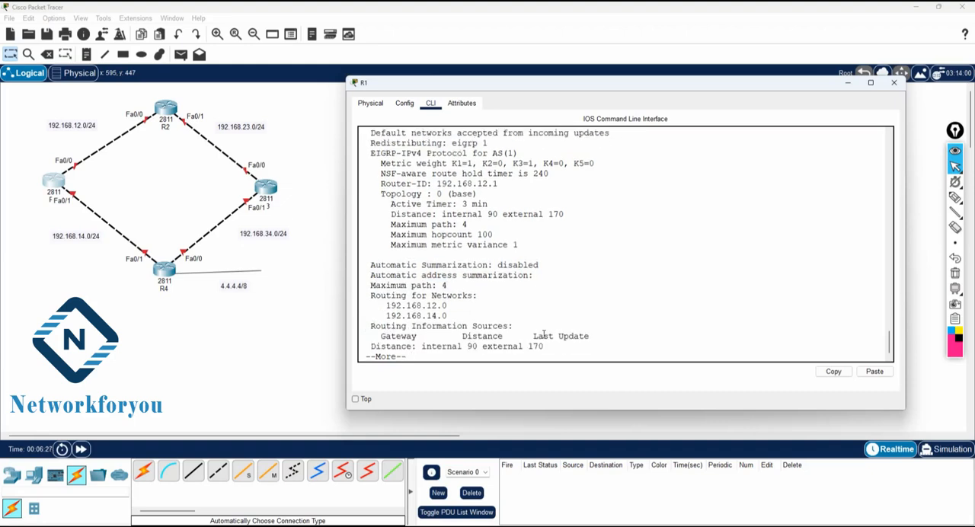
pyautogui.scroll(1, 544, 335)
pyautogui.moveTo(459, 316); pyautogui.dragTo(332, 317)
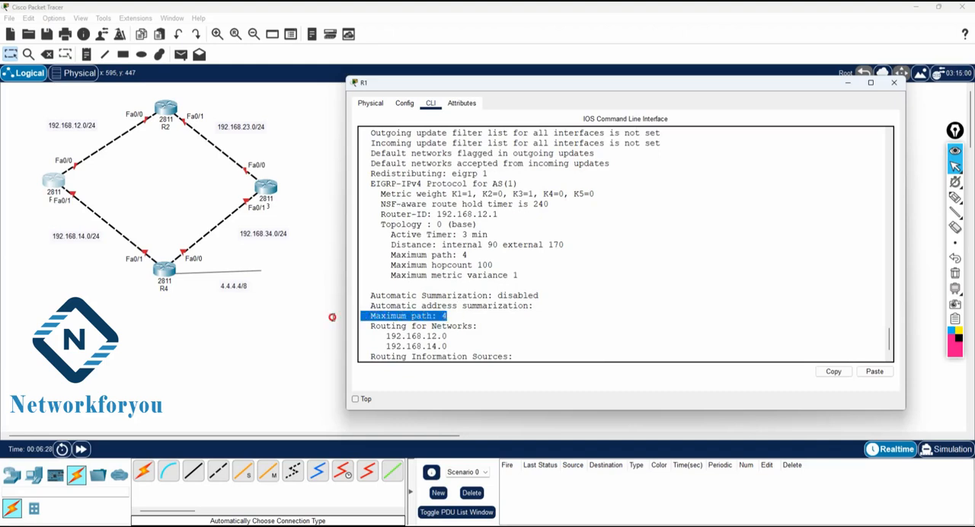
pyautogui.scroll(-1, 561, 338)
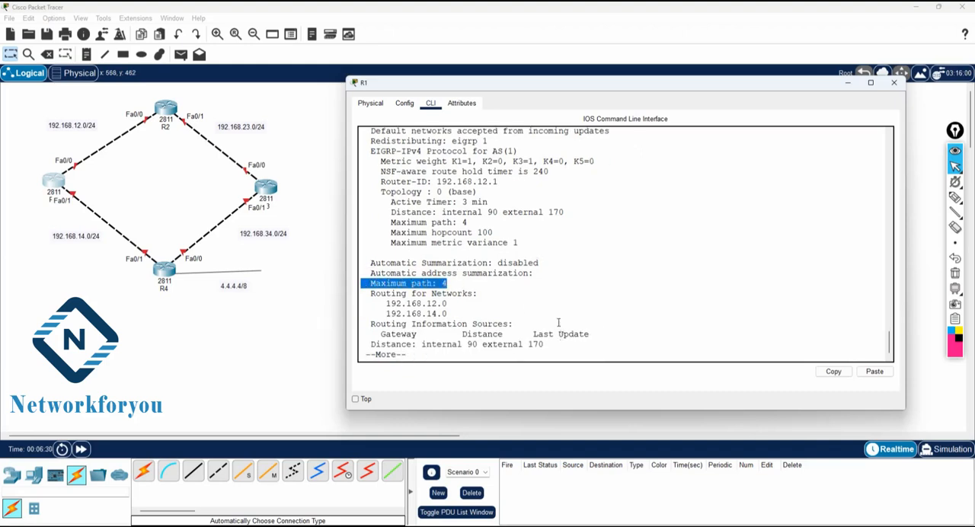
pyautogui.moveTo(542, 263); pyautogui.dragTo(364, 263)
pyautogui.click(677, 294)
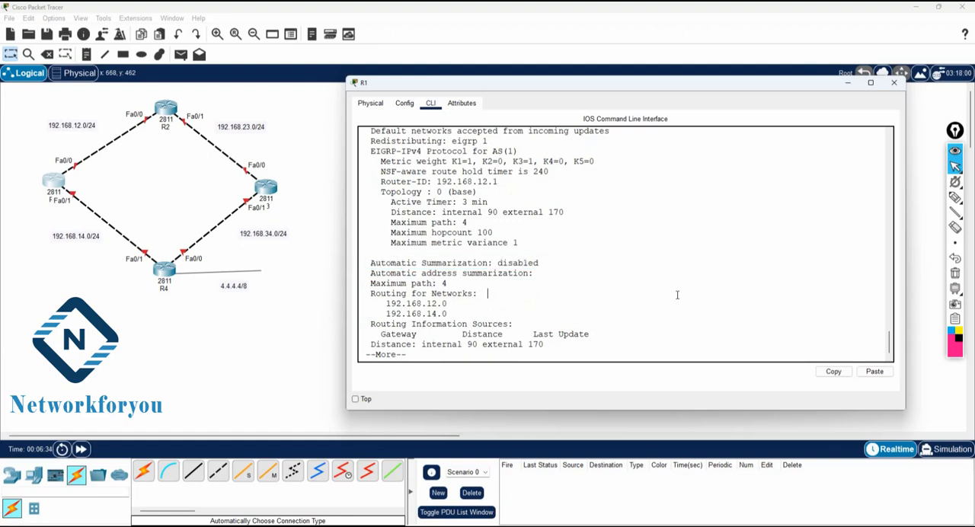
pyautogui.press('Return')
pyautogui.press('Return')
pyautogui.press('Return')
pyautogui.write('config r')
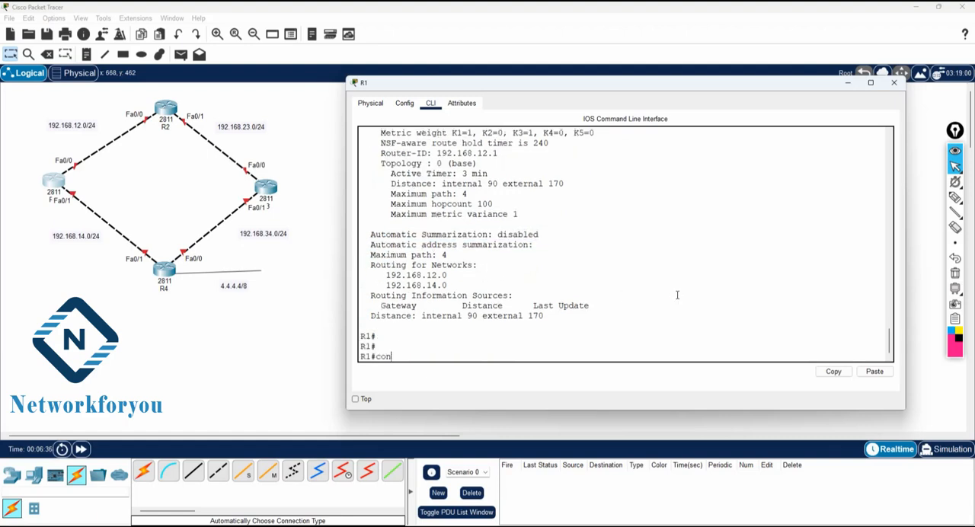
pyautogui.press('Return')
pyautogui.write('config r')
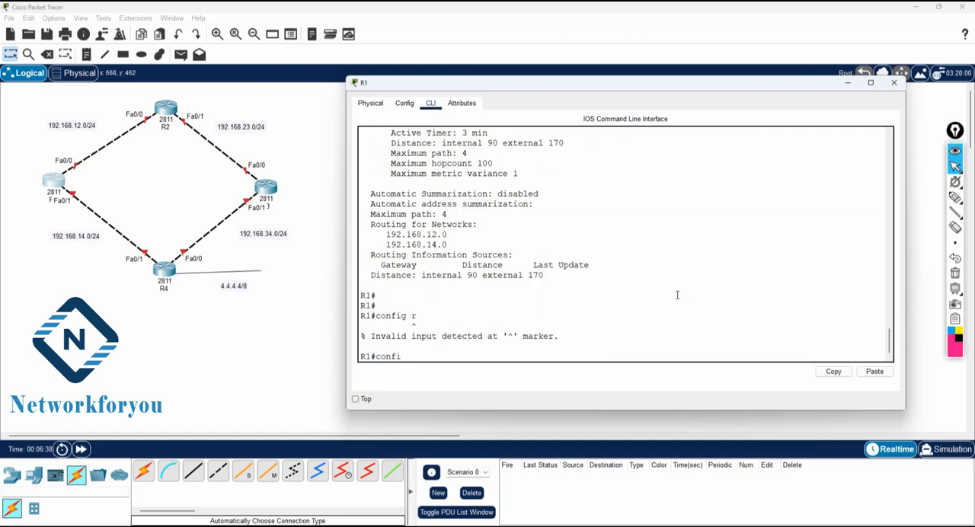
pyautogui.press('Return')
# Step: Enter configuration mode with config t and apply no auto-summary under router eigrp 1 on R1
pyautogui.write('config')
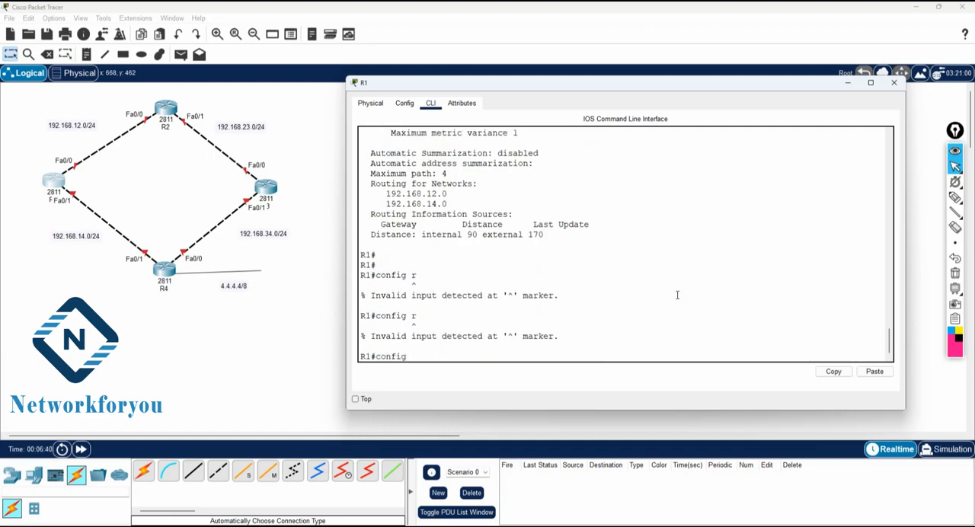
pyautogui.write(' t')
pyautogui.press('Return')
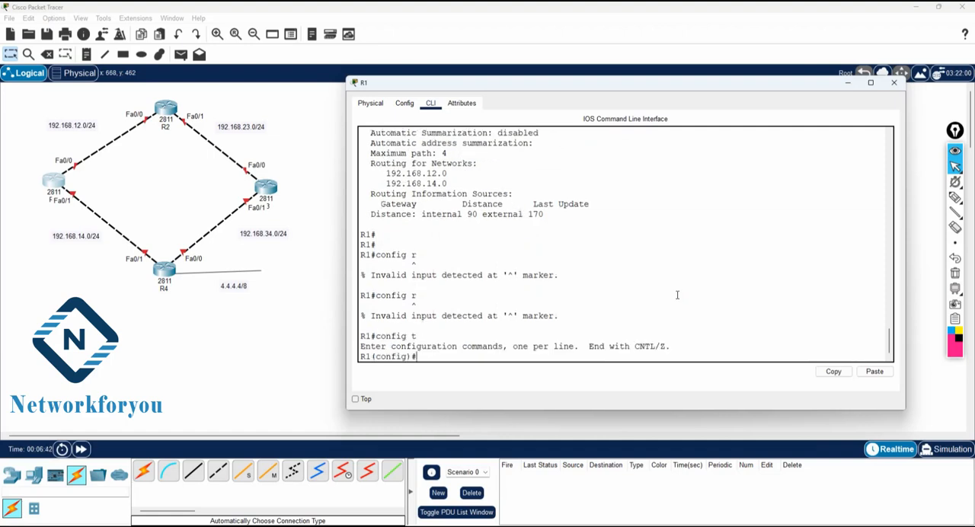
pyautogui.write('router ei')
pyautogui.press('Tab')
pyautogui.write('1')
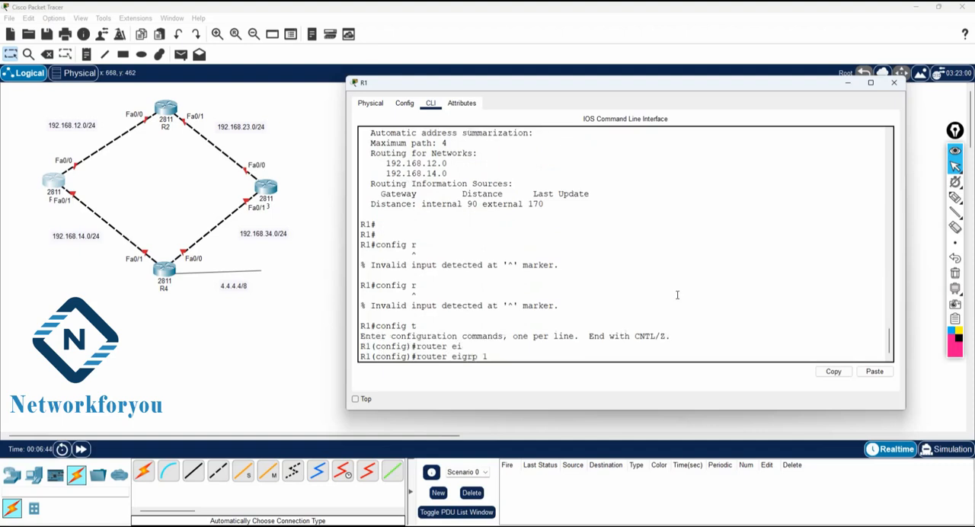
pyautogui.press('Return')
pyautogui.write('no au')
pyautogui.press('Tab')
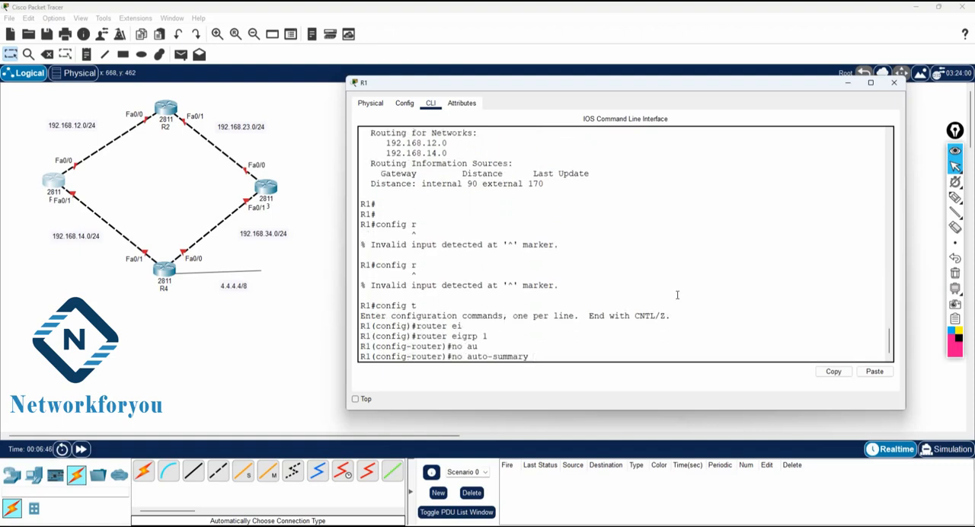
pyautogui.press('Return')
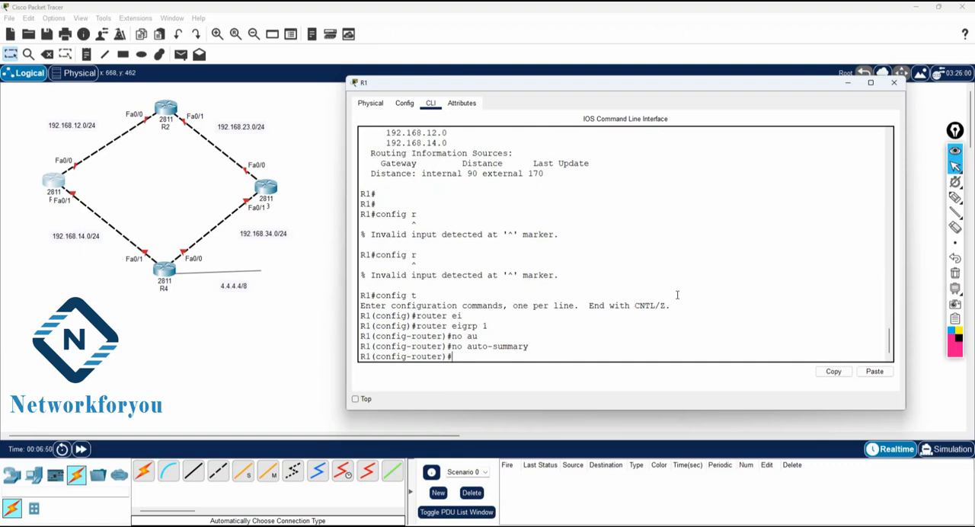
# Step: Exit to privileged EXEC mode on R1 and save the configuration with wr
pyautogui.write('exit')
pyautogui.press('Return')
pyautogui.press('Return')
pyautogui.press('Return')
pyautogui.write('e')
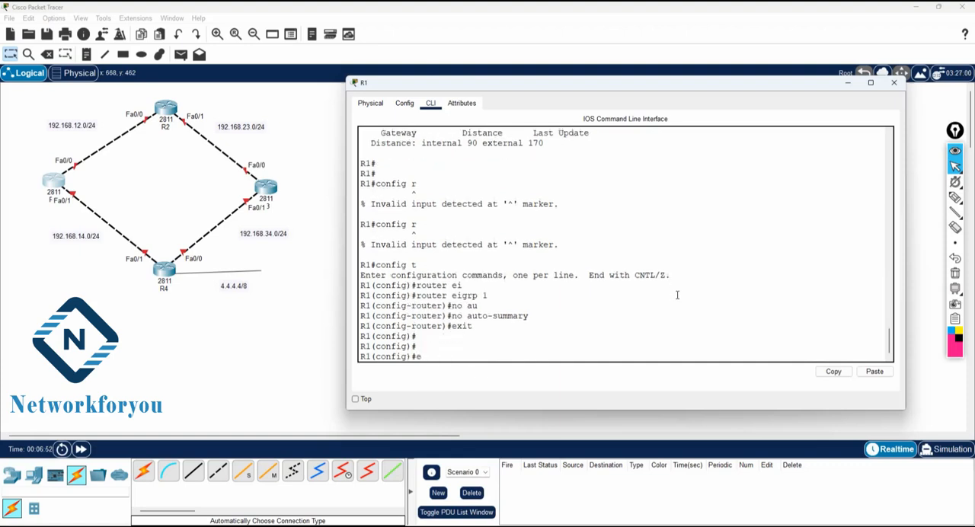
pyautogui.write('xit')
pyautogui.press('Return')
pyautogui.press('Return')
pyautogui.write('wr')
pyautogui.press('Return')
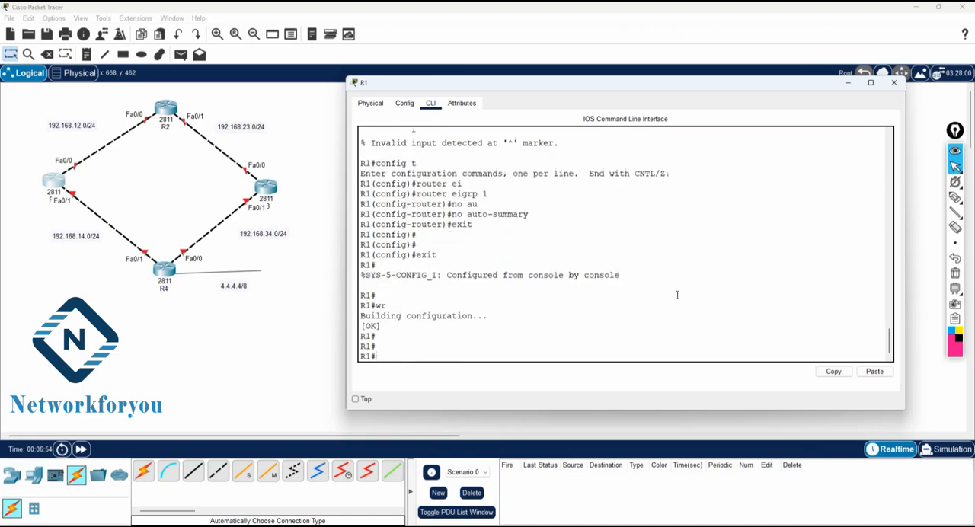
pyautogui.press('Return')
pyautogui.press('Return')
pyautogui.press('Return')
pyautogui.press('Return')
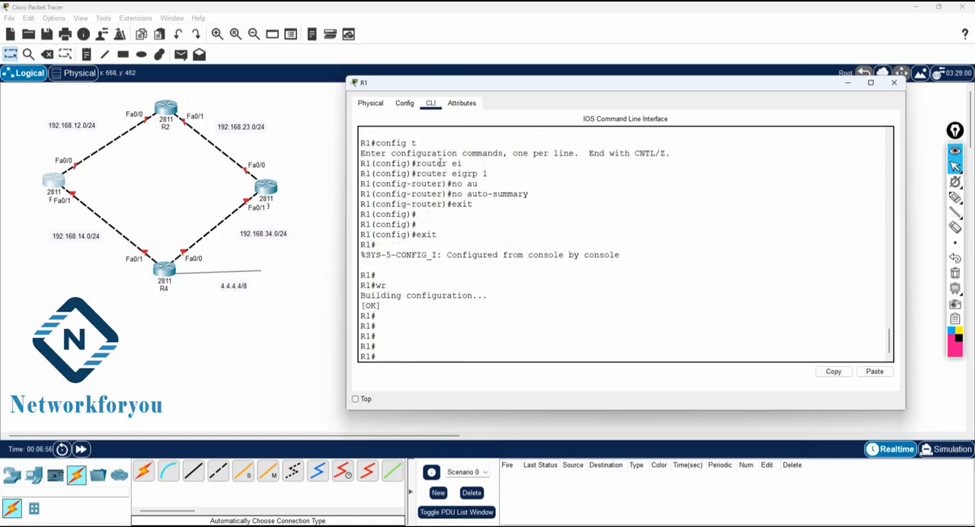
# Step: Open R2's command line, decline the initial configuration dialog with no, and enter privileged EXEC mode with en
pyautogui.click(165, 111)
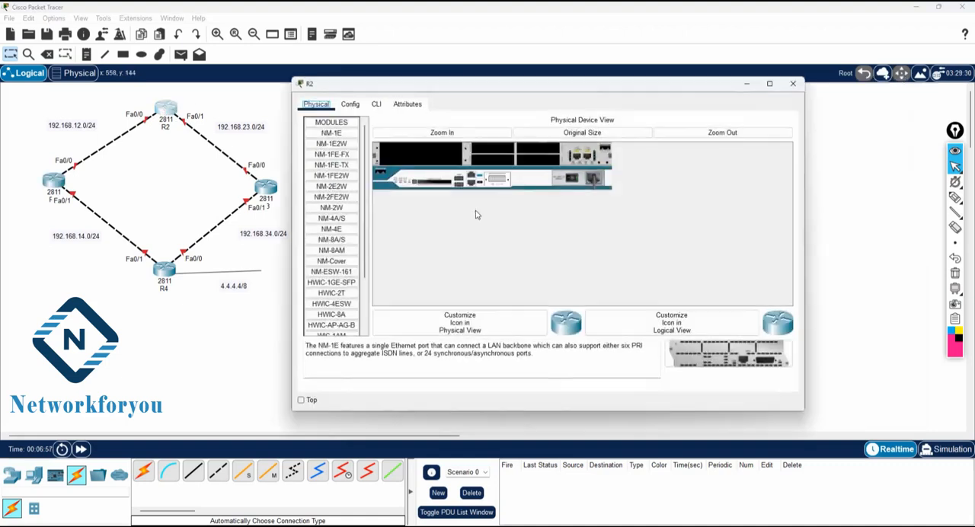
pyautogui.click(376, 105)
pyautogui.write('no')
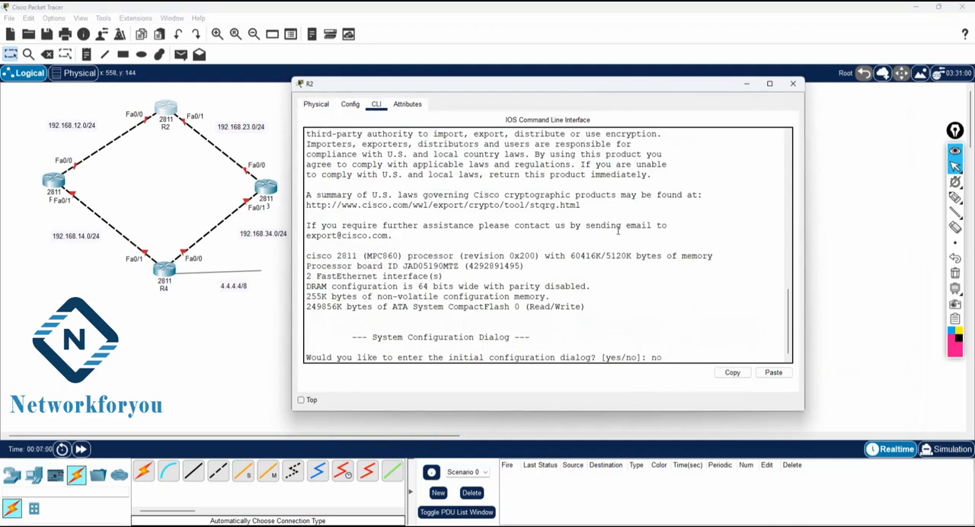
pyautogui.press('Return')
pyautogui.press('Return')
pyautogui.write('en')
pyautogui.press('Return')
# Step: Enter global configuration mode with config t and set the router's hostname to R2
pyautogui.write('config t')
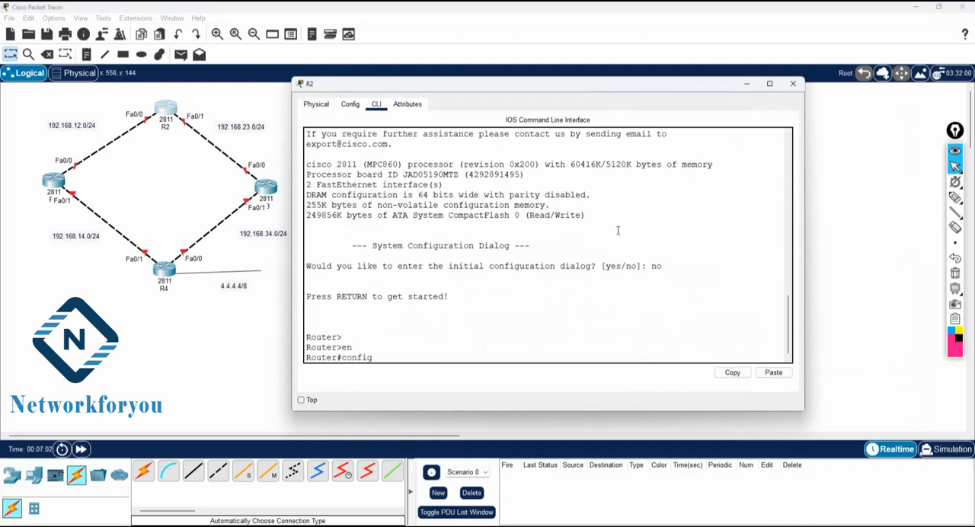
pyautogui.press('Return')
pyautogui.write('host')
pyautogui.press('Tab')
pyautogui.write('R2')
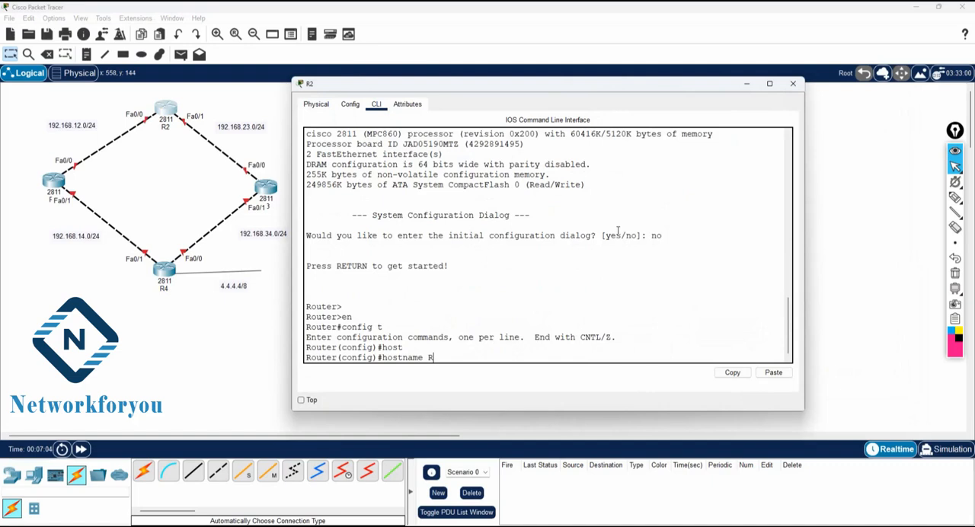
pyautogui.press('Return')
pyautogui.press('Return')
# Step: Assign 192.168.12.2 255.255.255.0 to R2's interface f0/0 and enable it with no sh
pyautogui.write('int f')
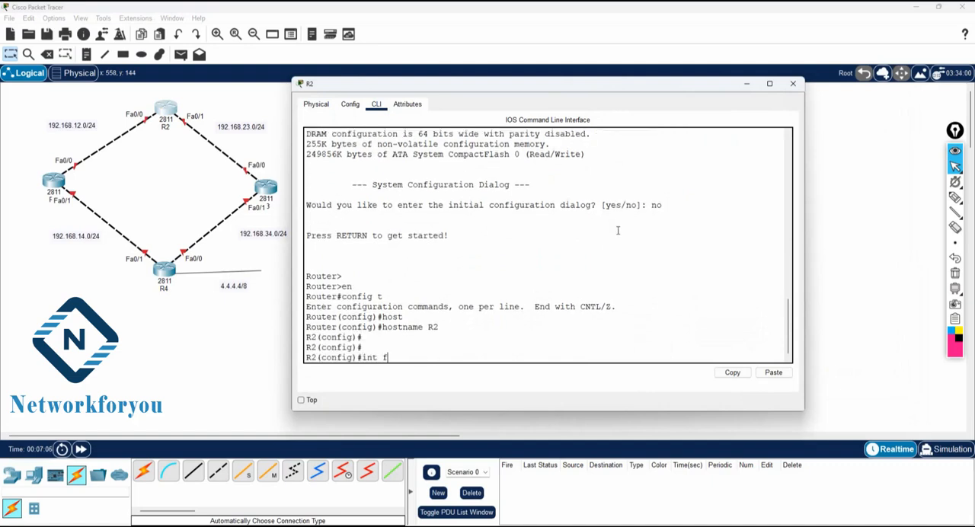
pyautogui.write('0/0')
pyautogui.press('Return')
pyautogui.write('i')
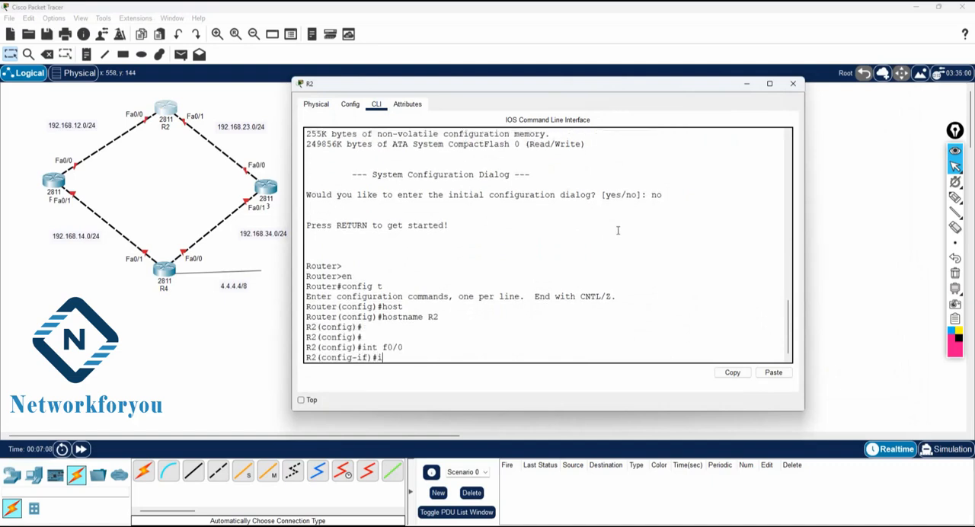
pyautogui.write('p add 192.168.12.2 255.255')
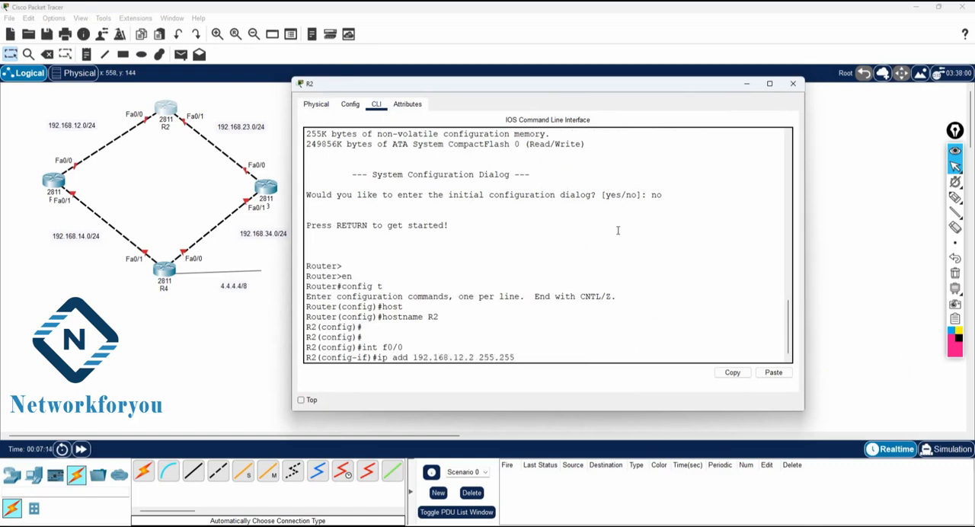
pyautogui.write('.255.0')
pyautogui.press('Return')
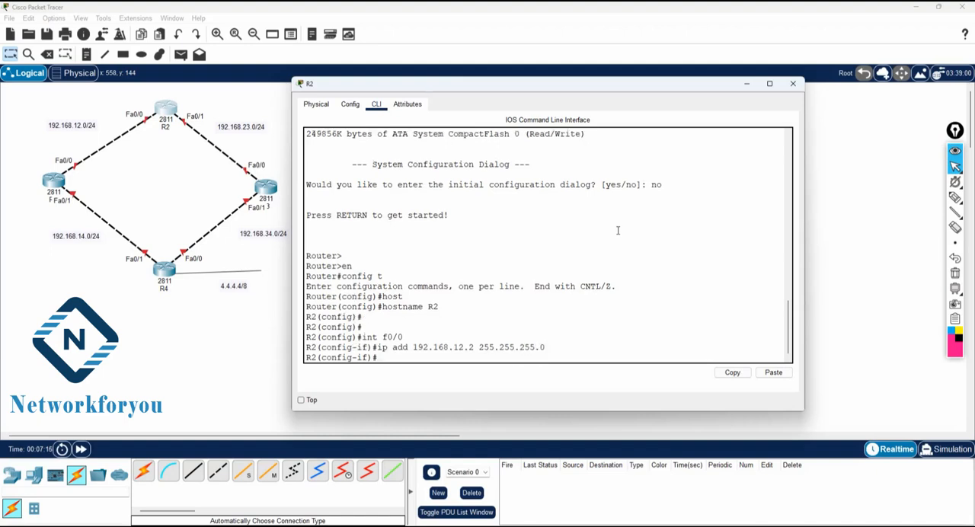
pyautogui.write('no sh')
pyautogui.press('Return')
# Step: Assign the address 192.168.23.1 with mask 255.255.255.0 to R2's interface f0/1
pyautogui.write('int f')
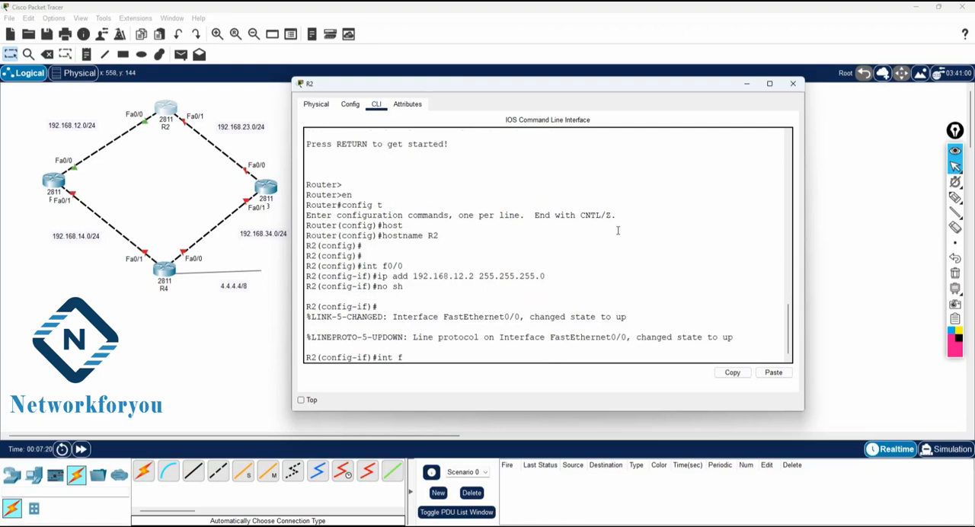
pyautogui.write('0/1')
pyautogui.press('Return')
pyautogui.write('ip')
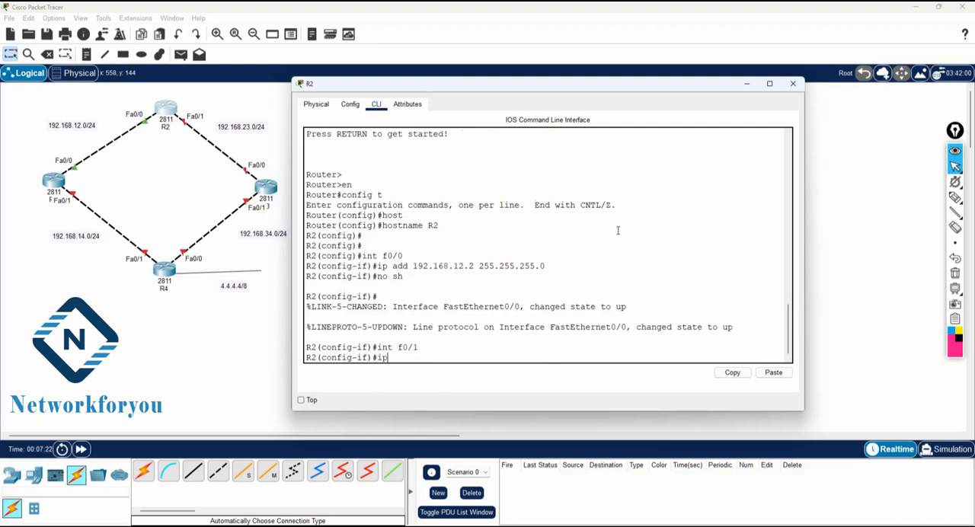
pyautogui.write(' add 192.168.23.1 255.255.255.0')
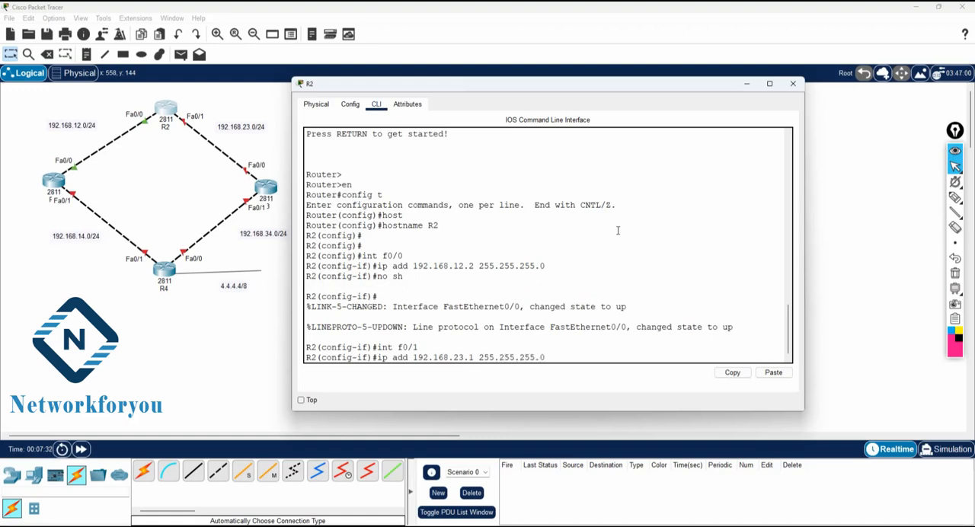
pyautogui.press('Return')
# Step: Enable R2's interface f0/1 with no sh
pyautogui.write('no sh')
pyautogui.press('Return')
pyautogui.press('Return')
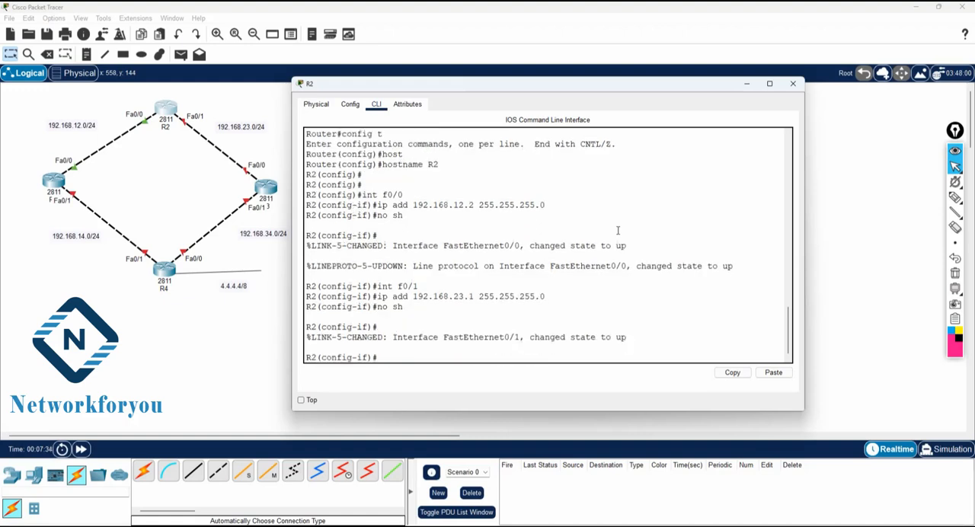
pyautogui.press('Return')
pyautogui.press('Return')
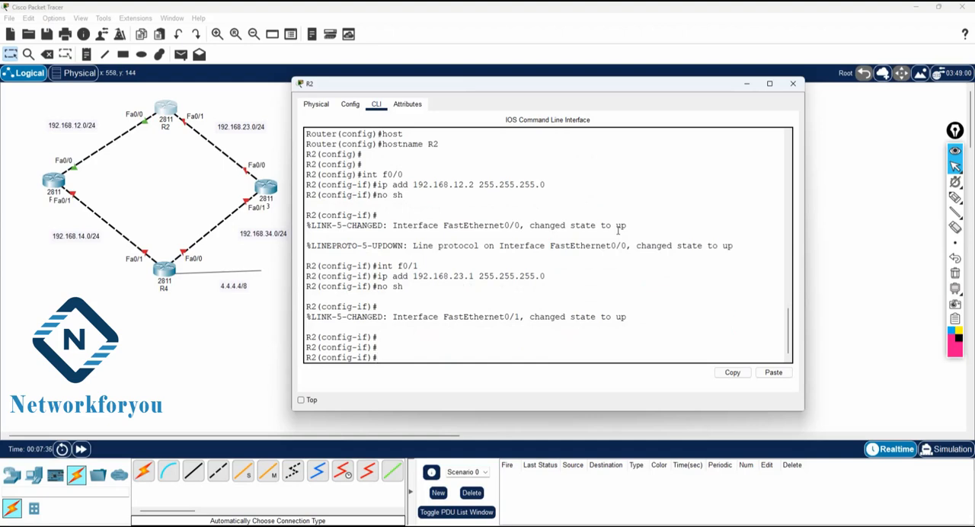
pyautogui.write('router ei')
pyautogui.press('Tab')
pyautogui.press('Return')
# Step: Exit interface configuration on R2 and start the routing process with router eigrp 1
pyautogui.write('exit')
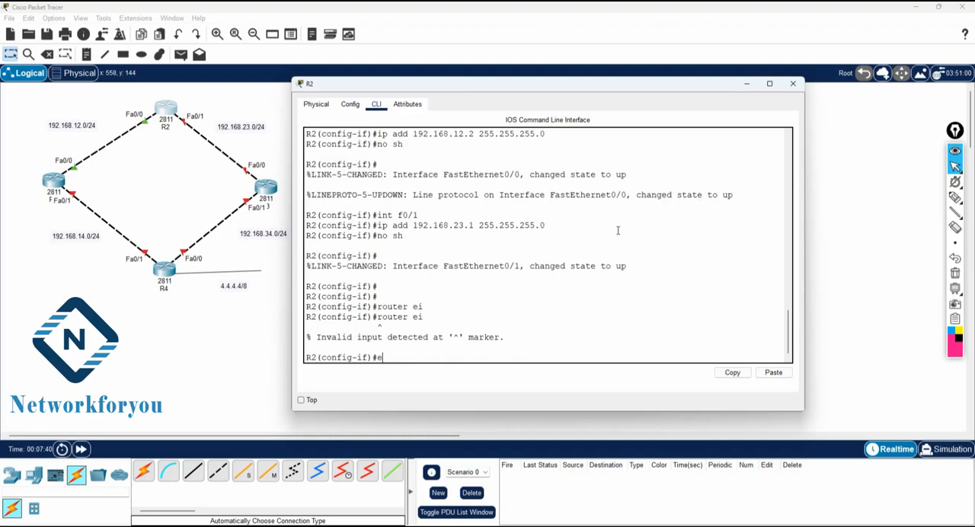
pyautogui.press('Return')
pyautogui.press('Return')
pyautogui.write('rotuer ei')
pyautogui.press('Tab')
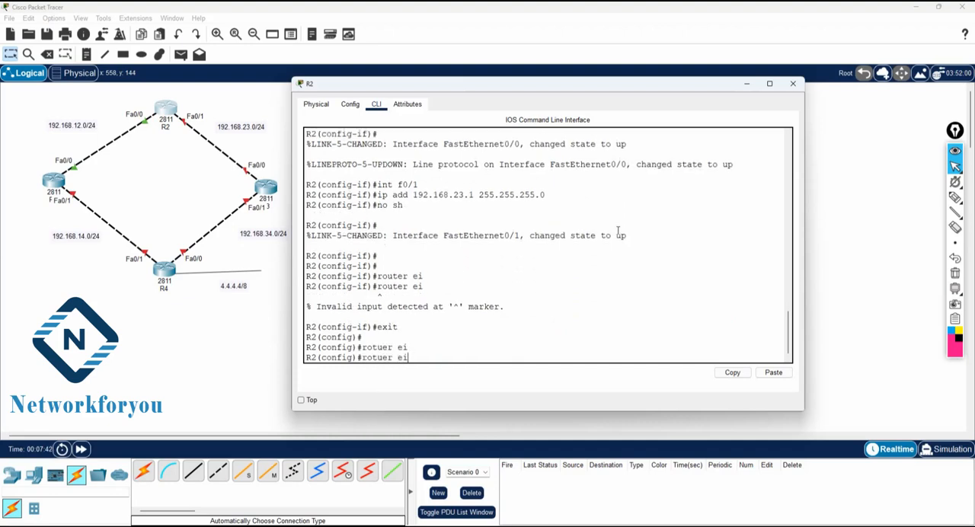
pyautogui.press('BackSpace')
pyautogui.press('BackSpace')
pyautogui.press('BackSpace')
pyautogui.press('BackSpace')
pyautogui.write('uer ei')
pyautogui.press('Tab')
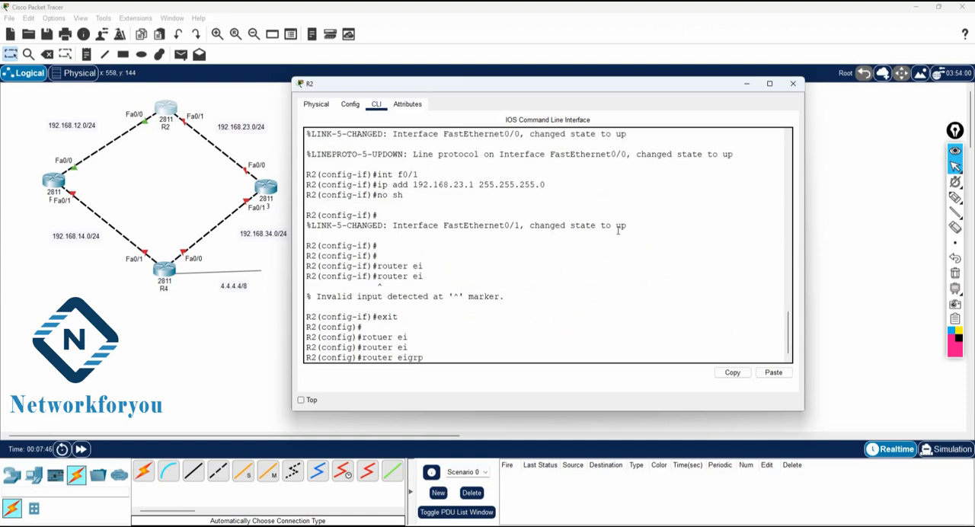
pyautogui.write('1')
pyautogui.press('Return')
# Step: Advertise network 192.168.12.0 in R2's EIGRP 1 process
pyautogui.write('net')
pyautogui.press('Tab')
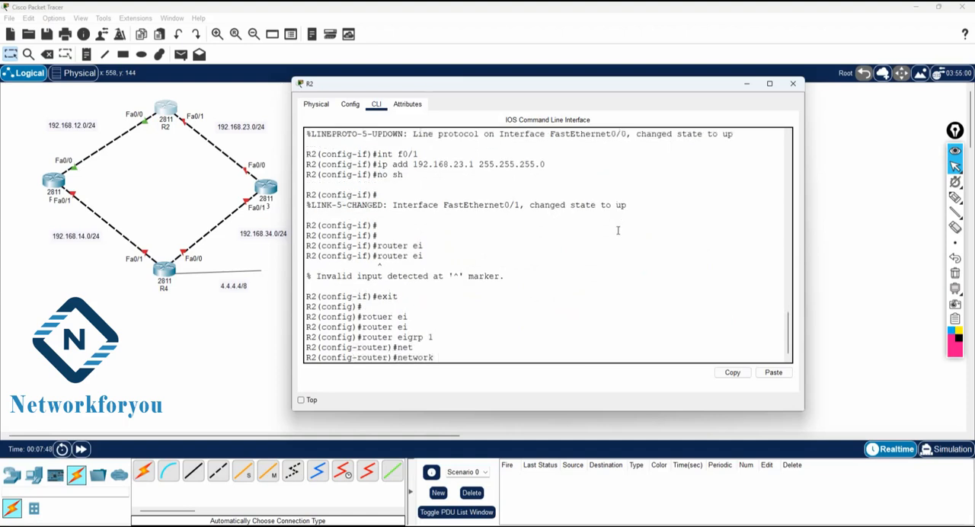
pyautogui.write('192.168.12.0')
pyautogui.press('Return')
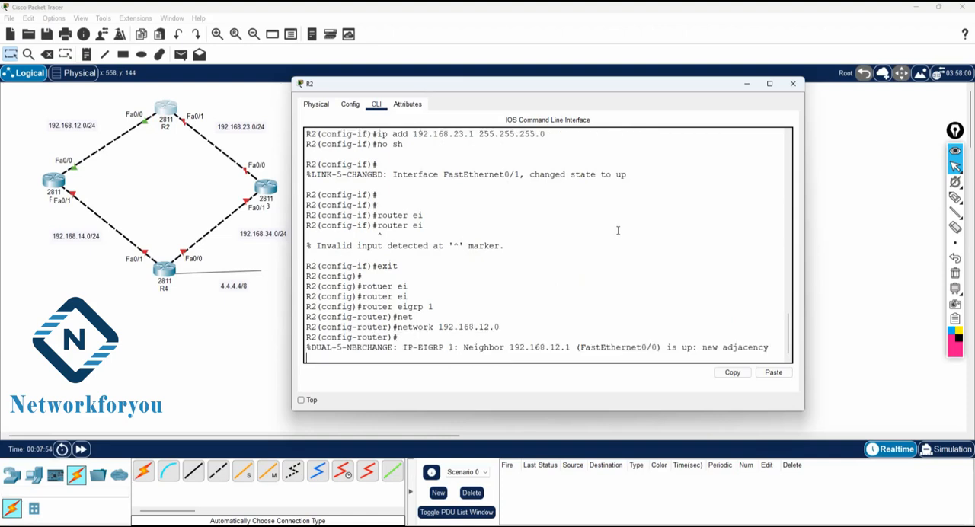
pyautogui.press('Return')
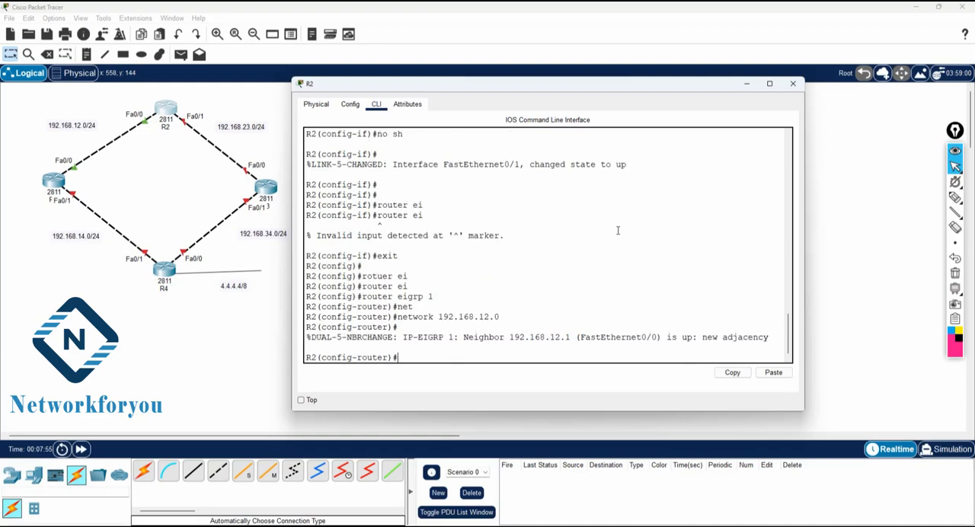
# Step: Add network 192.168.23.0 to R2's EIGRP 1 process
pyautogui.press('Up')
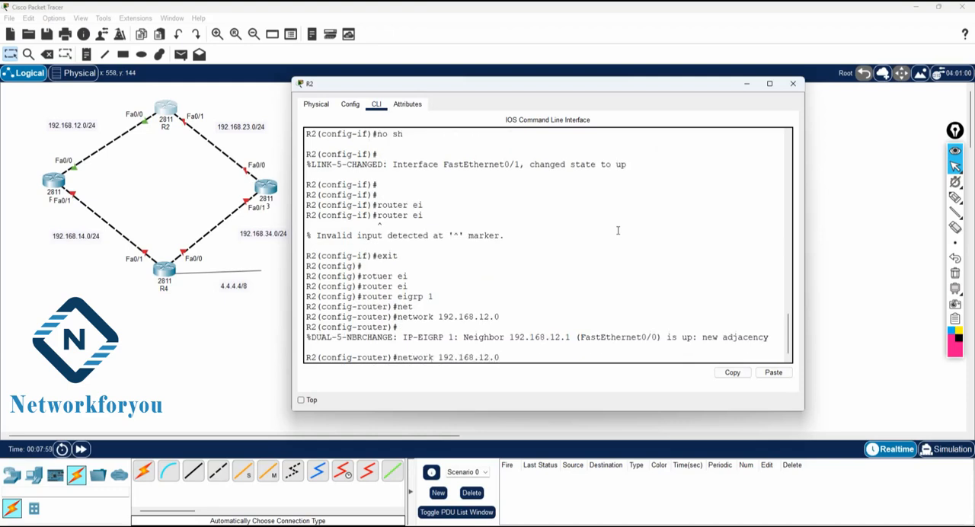
pyautogui.press('BackSpace')
pyautogui.press('BackSpace')
pyautogui.write('23')
pyautogui.press('Return')
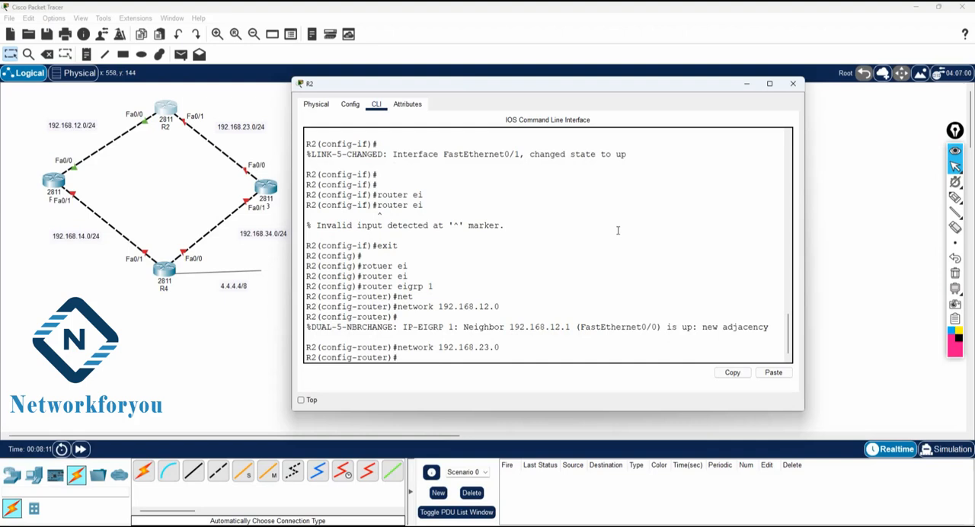
# Step: Exit to privileged EXEC mode on R2 and save the configuration with wr
pyautogui.write('exit')
pyautogui.press('Return')
pyautogui.press('Return')
pyautogui.write('exit')
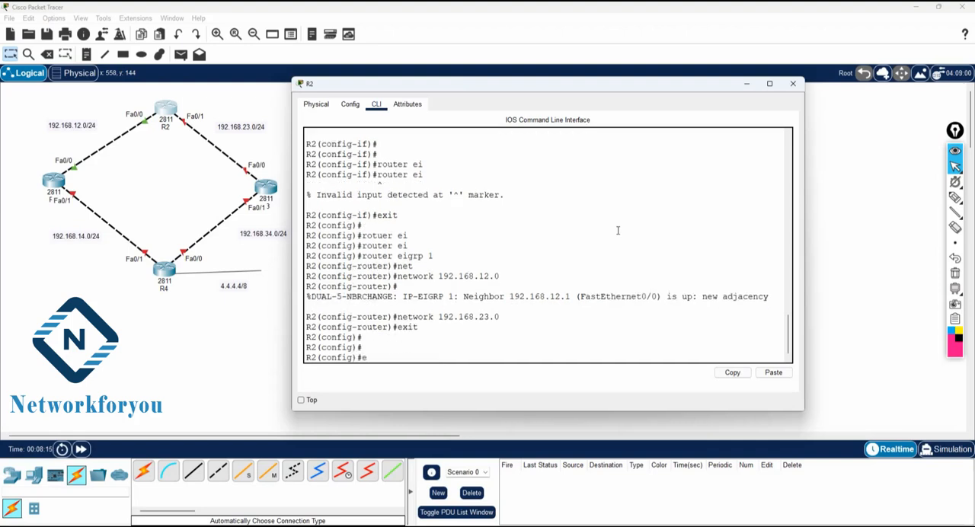
pyautogui.press('Return')
pyautogui.press('Return')
pyautogui.write('wr')
pyautogui.press('Return')
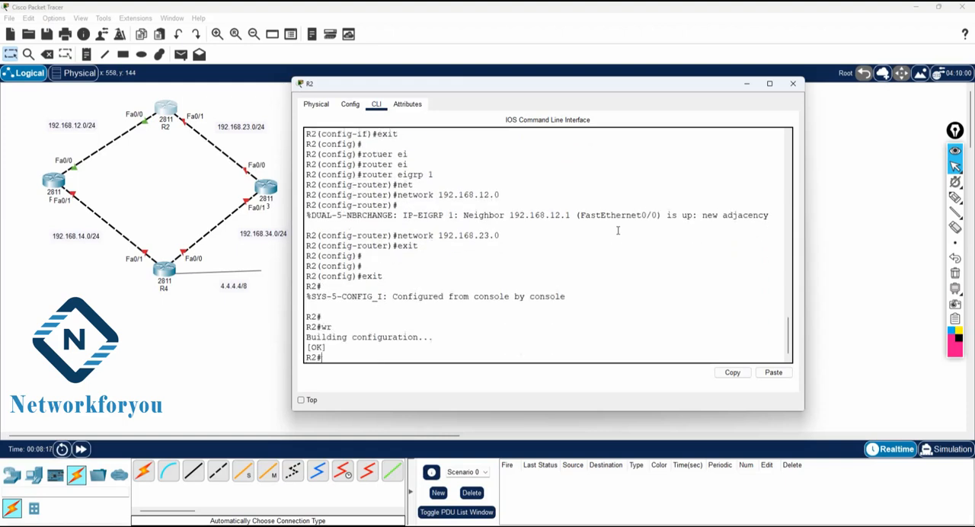
pyautogui.press('Return')
pyautogui.press('Return')
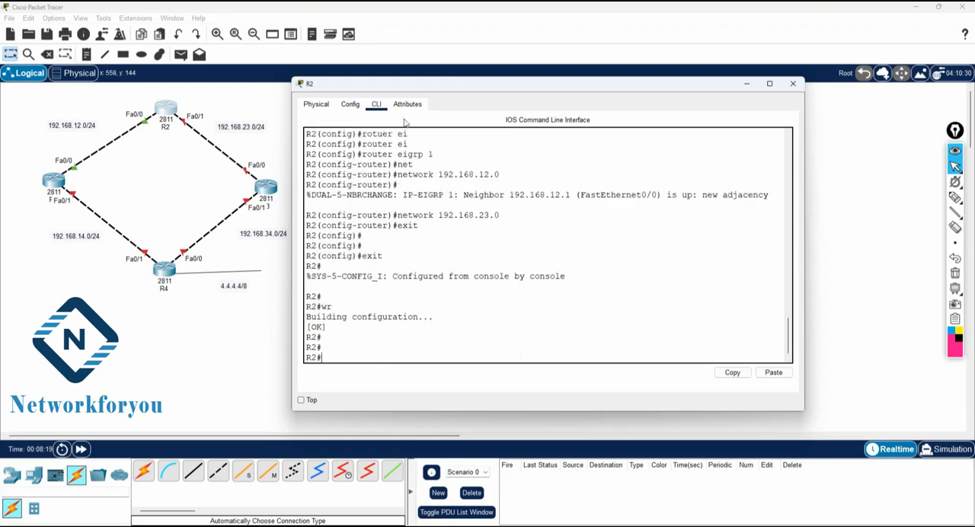
# Step: Open R3's command line, decline the initial configuration dialog with no, and enter privileged EXEC mode with en
pyautogui.click(275, 196)
pyautogui.click(376, 104)
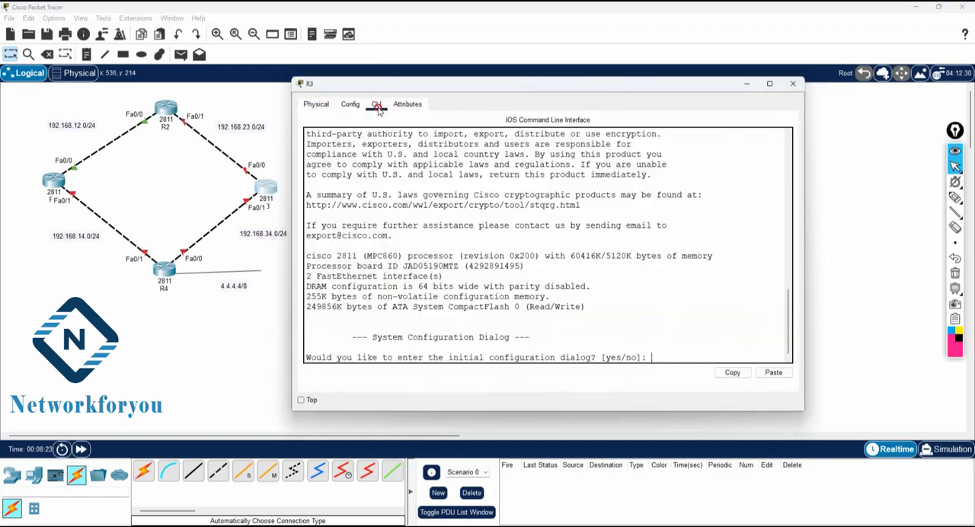
pyautogui.write('no')
pyautogui.press('Return')
pyautogui.press('Return')
pyautogui.write('en')
pyautogui.press('Return')
# Step: Enter global configuration mode with config t and set the router's hostname to R3
pyautogui.write('config t')
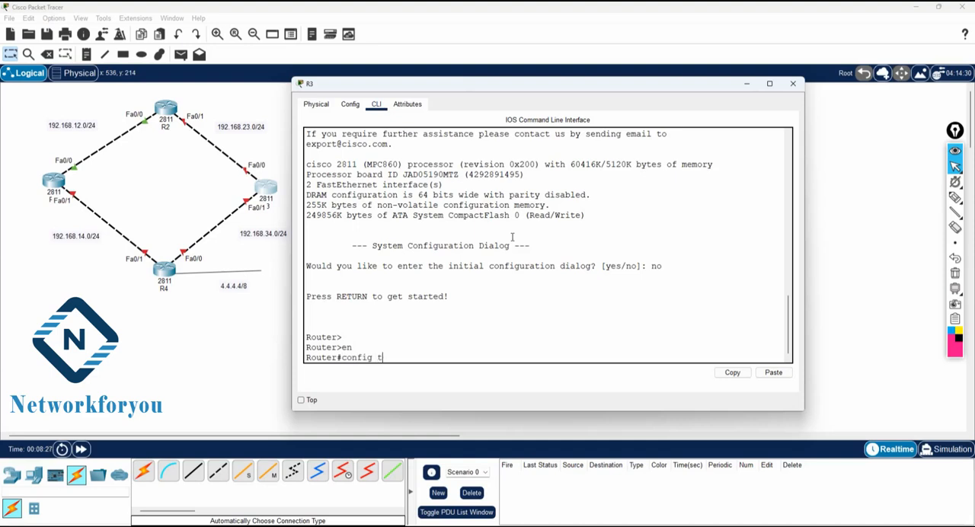
pyautogui.press('Return')
pyautogui.write('host')
pyautogui.press('Tab')
pyautogui.write('R')
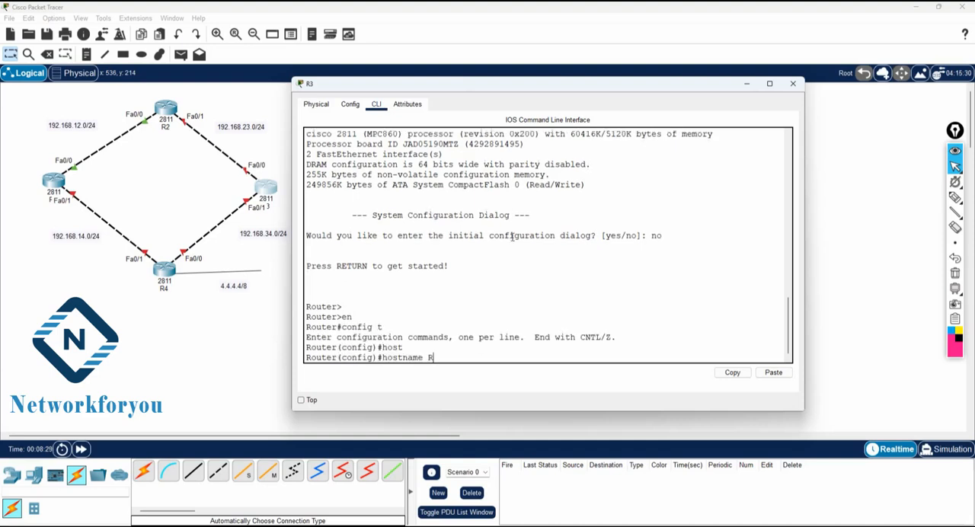
pyautogui.write('3')
pyautogui.press('Return')
pyautogui.press('Return')
# Step: Assign 192.168.23.2 255.255.255.0 to R3's interface f0/0 and enable it with no sh
pyautogui.write('int')
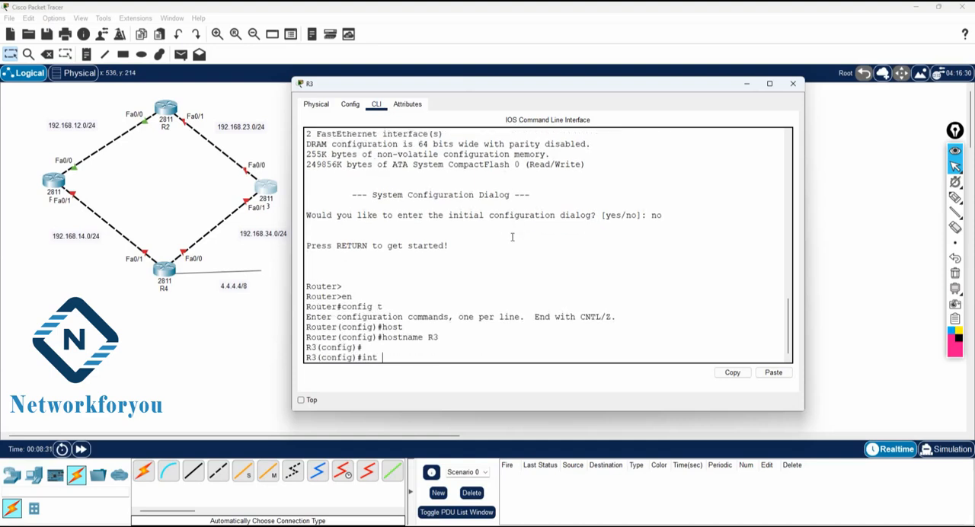
pyautogui.write(' f0/0')
pyautogui.press('Return')
pyautogui.write('ip')
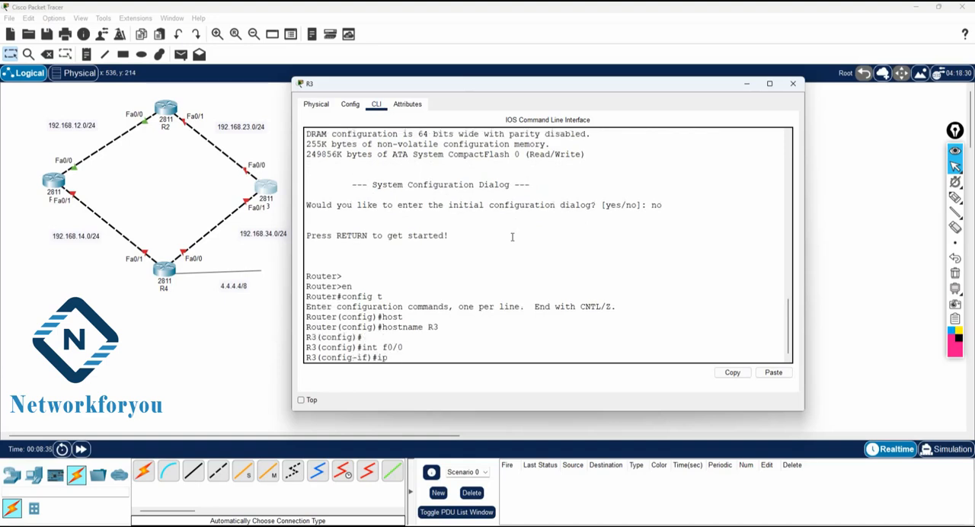
pyautogui.write(' add 192.168.23.2 255')
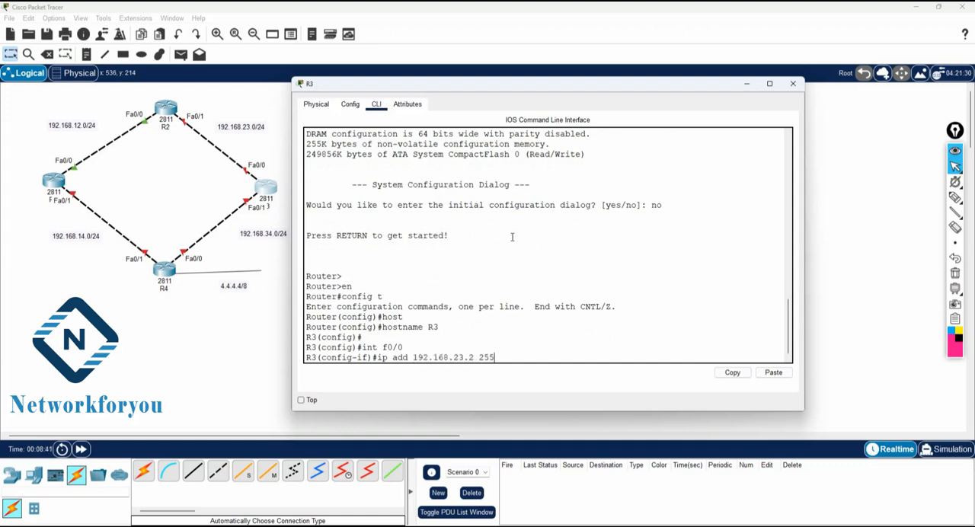
pyautogui.write('.255.255.0')
pyautogui.press('Return')
pyautogui.write('no sh')
pyautogui.press('Return')
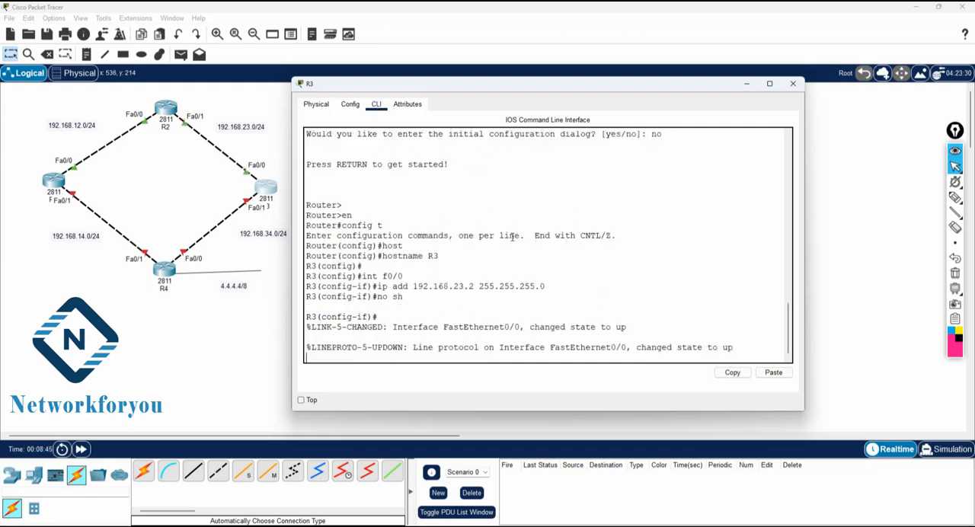
pyautogui.press('Return')
# Step: Assign the address 192.168.34.1 with mask 255.255.255.0 to R3's interface f0/1
pyautogui.write('int f')
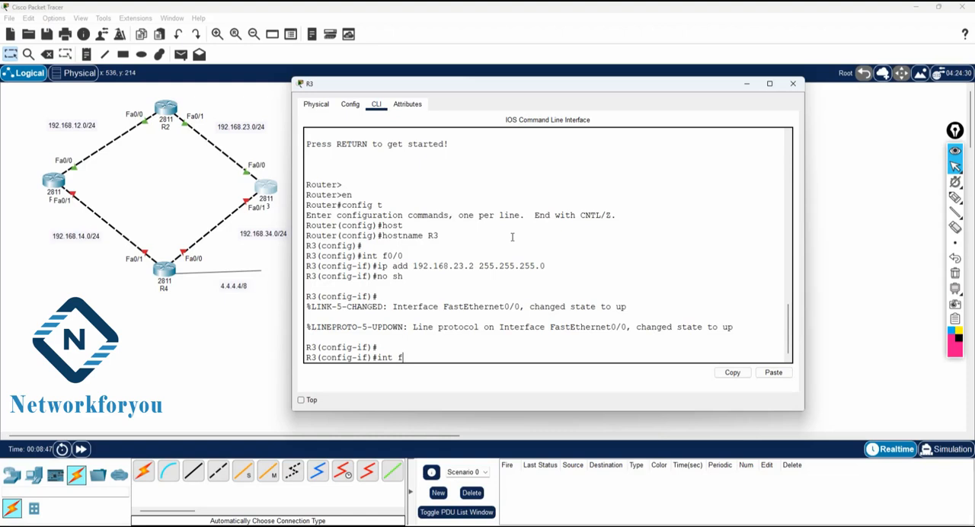
pyautogui.write('0/1')
pyautogui.press('Return')
pyautogui.write('ip add')
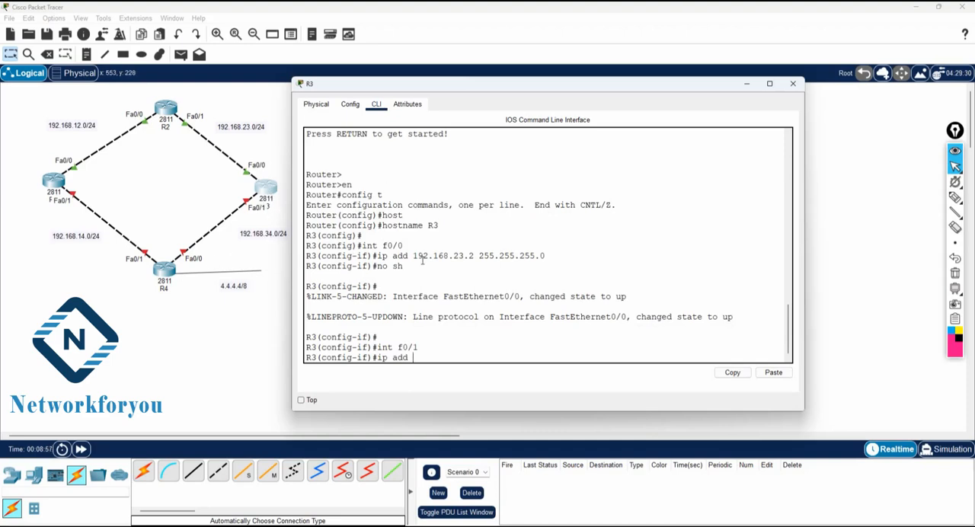
pyautogui.write('92.168.34.1 255.255.255.0')
pyautogui.press('Return')
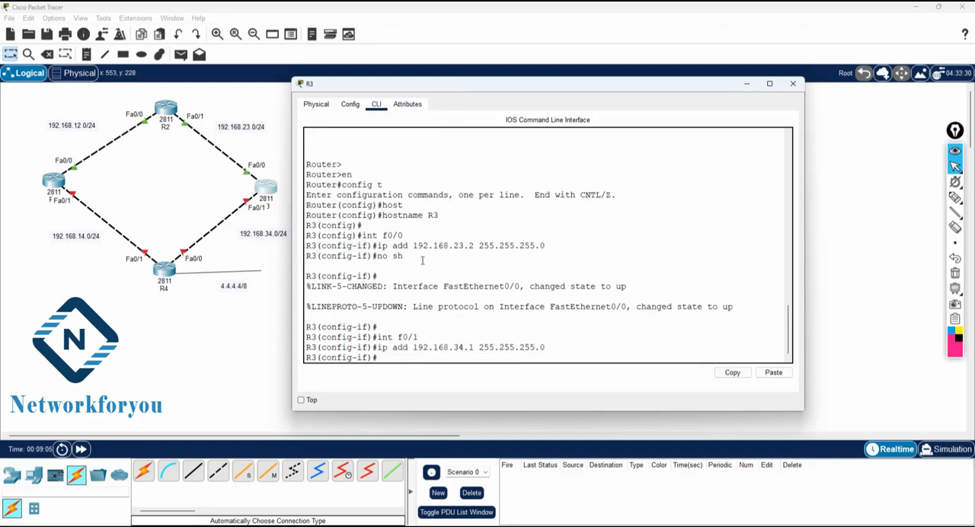
# Step: Enable R3's interface f0/1 with no sh
pyautogui.write('no sh')
pyautogui.press('Return')
pyautogui.press('Return')
pyautogui.press('Return')
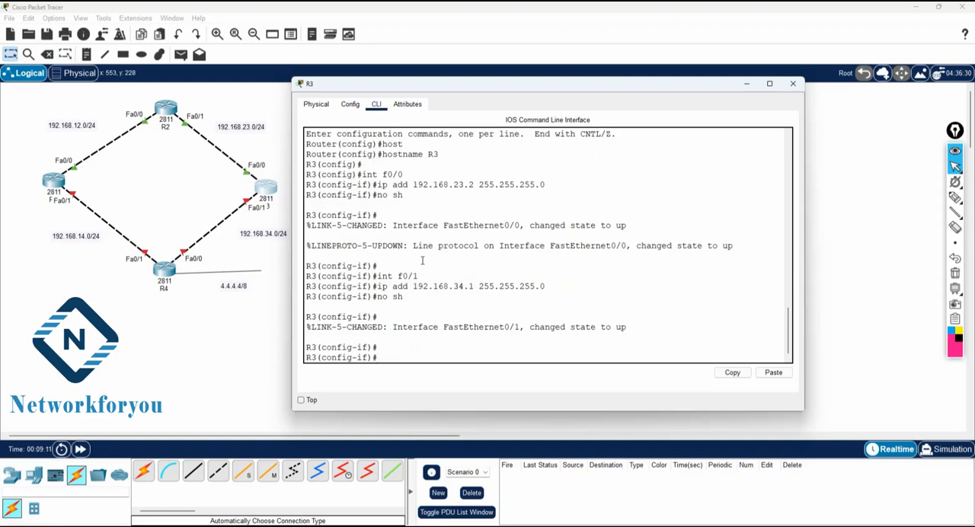
# Step: Leave R3's interface configuration and start EIGRP with autonomous system number 1 using router eigrp 1
pyautogui.write('exit')
pyautogui.press('Return')
pyautogui.write('rout')
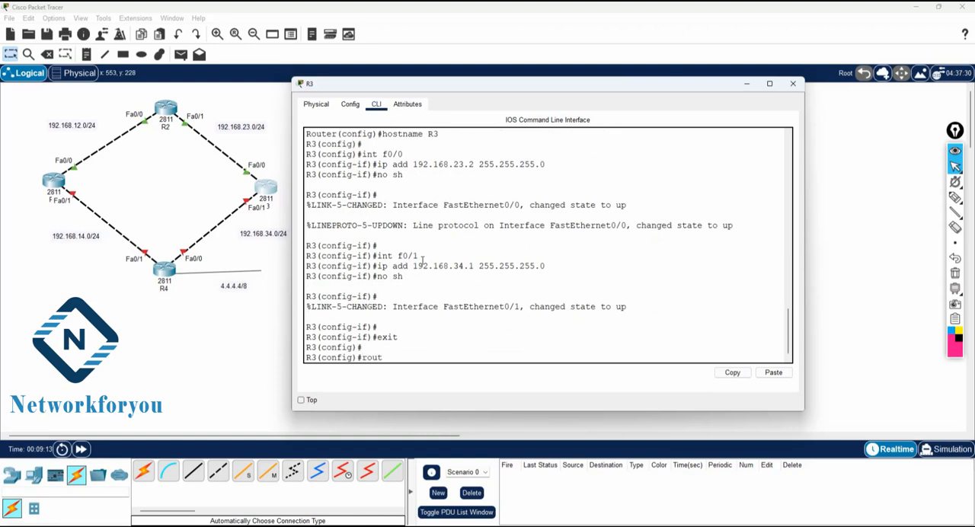
pyautogui.write('er rip')
pyautogui.press('BackSpace')
pyautogui.press('BackSpace')
pyautogui.press('BackSpace')
pyautogui.write('ei')
pyautogui.press('Tab')
pyautogui.write('1')
pyautogui.press('Return')
# Step: Advertise the network 192.168.23.0 in R3's EIGRP 1 process
pyautogui.write('net')
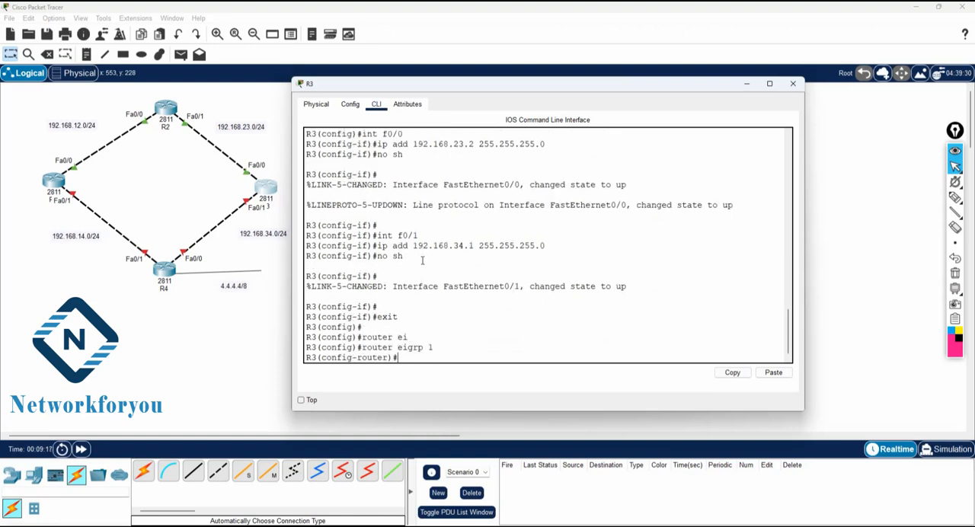
pyautogui.press('Tab')
pyautogui.write('1')
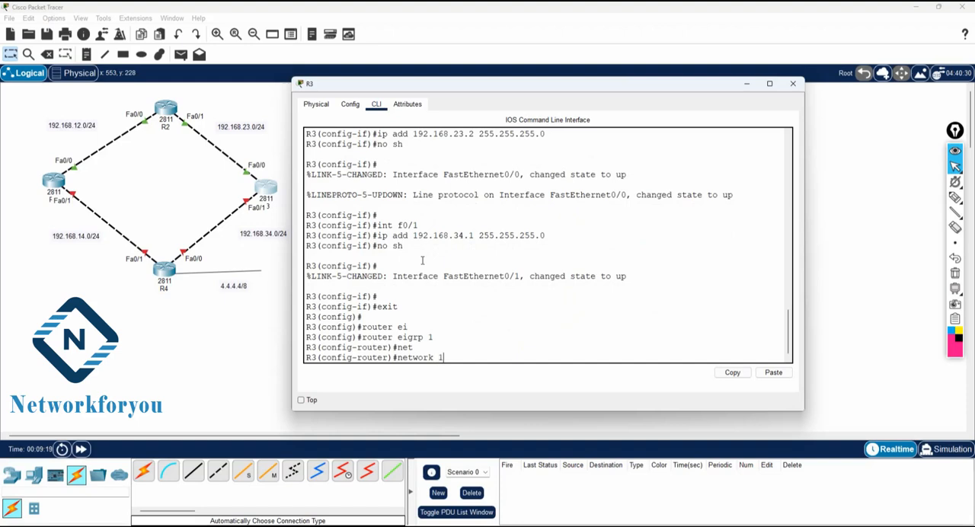
pyautogui.write('92.168.23.0')
pyautogui.press('Return')
pyautogui.press('Return')
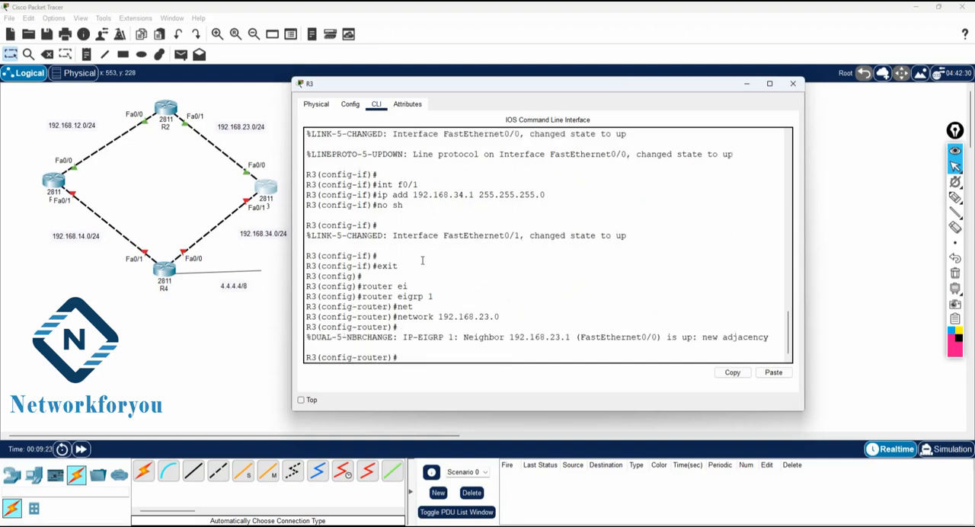
# Step: Add the network 192.168.34.0 to R3's EIGRP 1 process
pyautogui.press('Up')
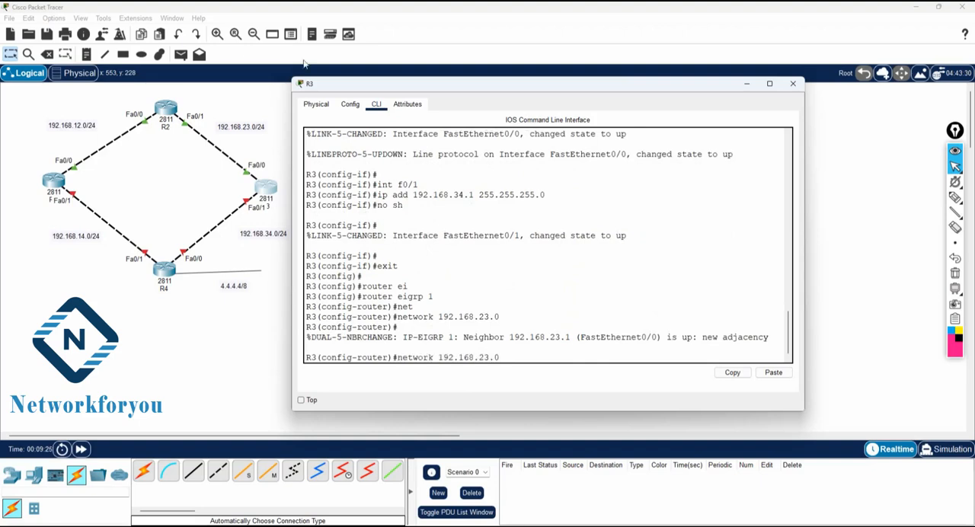
pyautogui.press('BackSpace')
pyautogui.press('BackSpace')
pyautogui.press('BackSpace')
pyautogui.write('34.0')
pyautogui.press('Return')
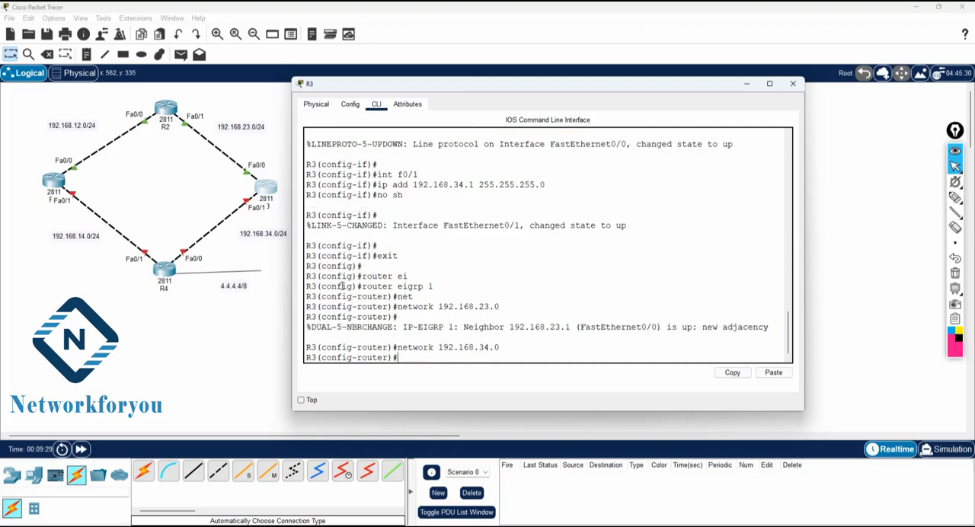
# Step: Exit R3's configuration modes back to privileged EXEC and save the configuration with wr
pyautogui.write('exit')
pyautogui.press('Return')
pyautogui.press('Return')
pyautogui.press('Return')
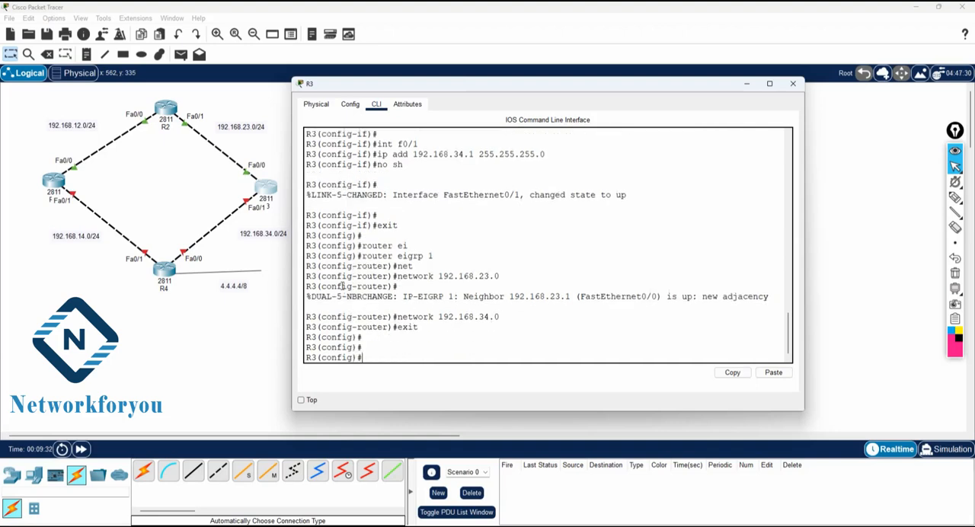
pyautogui.write('exit')
pyautogui.press('Return')
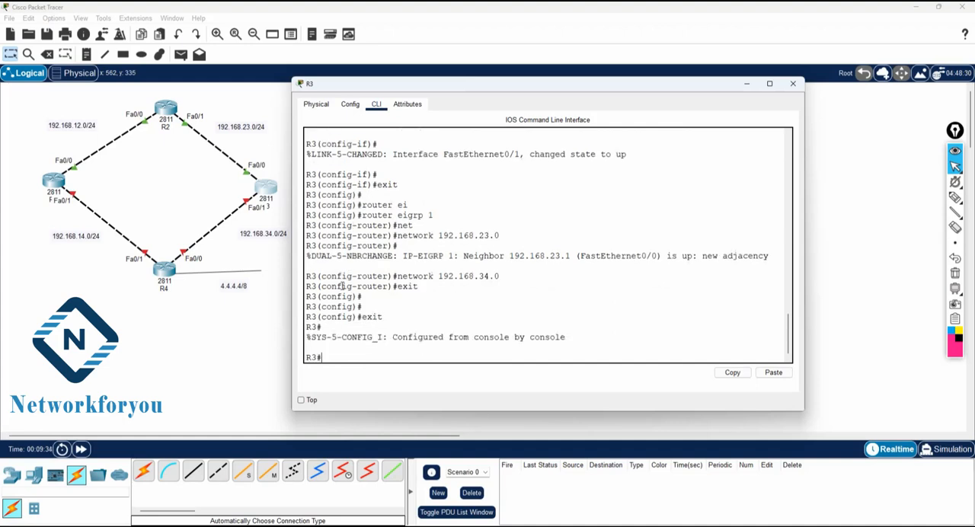
pyautogui.press('Return')
pyautogui.write('wr')
pyautogui.press('Return')
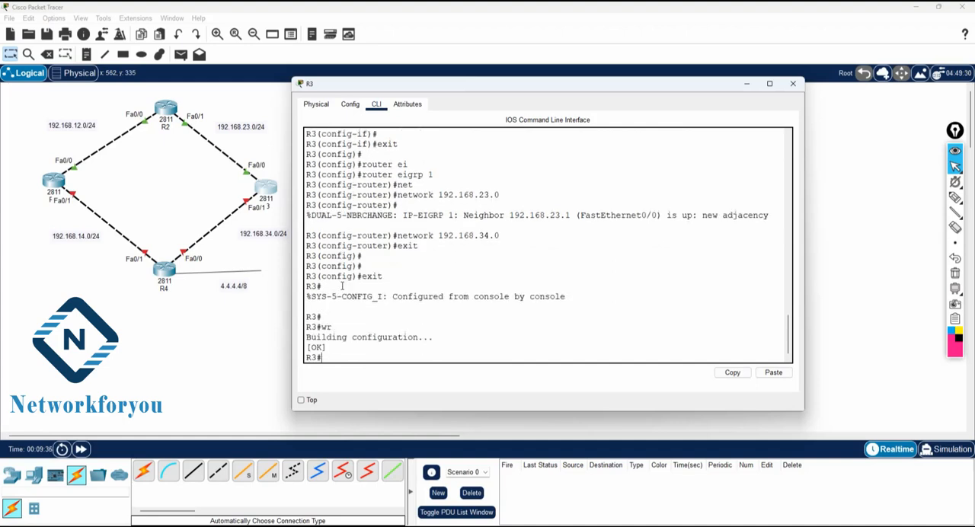
# Step: Open router R4's command line, answer no to the initial configuration dialog and enter privileged mode with en
pyautogui.click(173, 271)
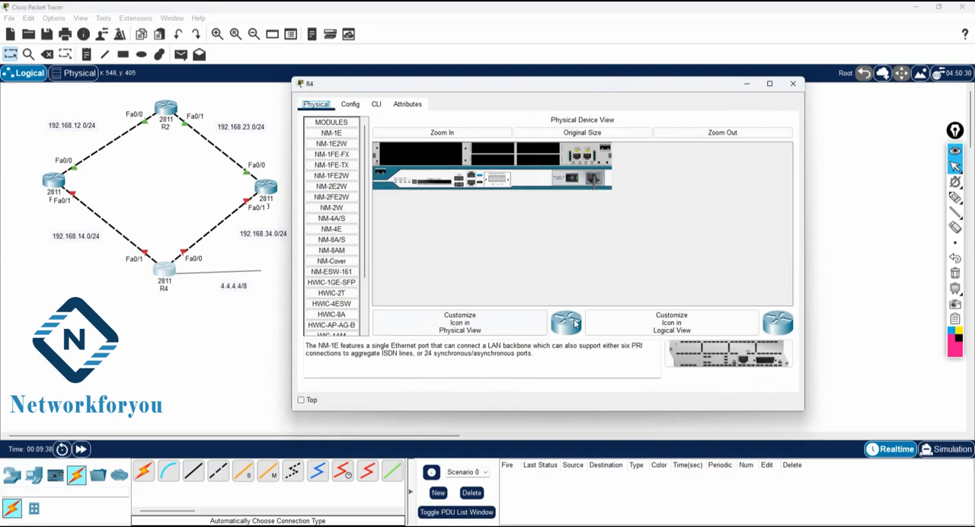
pyautogui.click(376, 104)
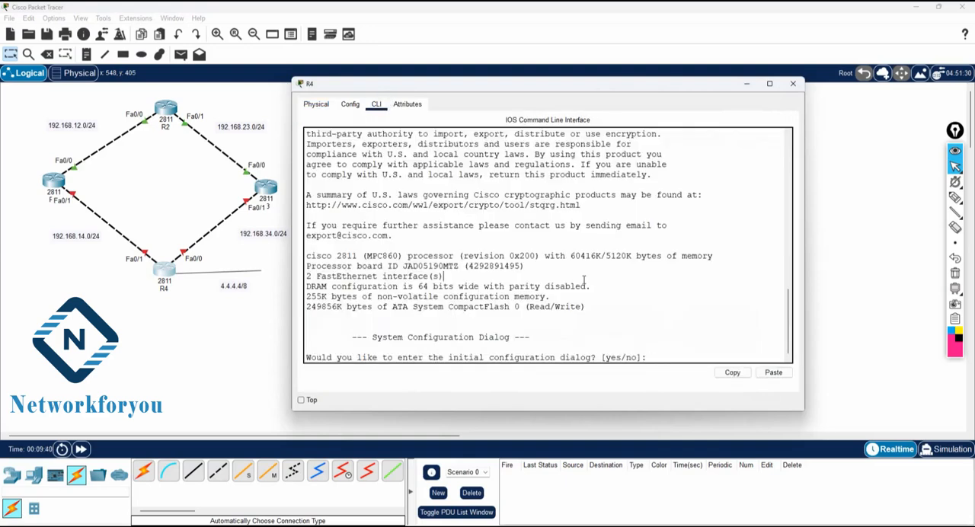
pyautogui.write('no')
pyautogui.press('Return')
pyautogui.press('Return')
pyautogui.press('Return')
pyautogui.write('en')
pyautogui.press('Return')
# Step: Enter global configuration mode with config t and set the router's hostname to R4
pyautogui.write('confi')
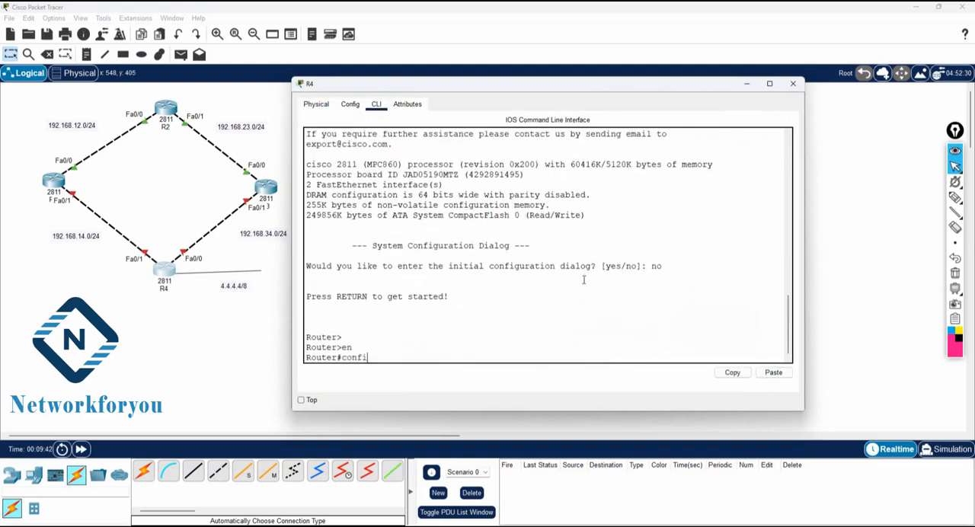
pyautogui.write('g t')
pyautogui.press('Return')
pyautogui.write('host')
pyautogui.press('Tab')
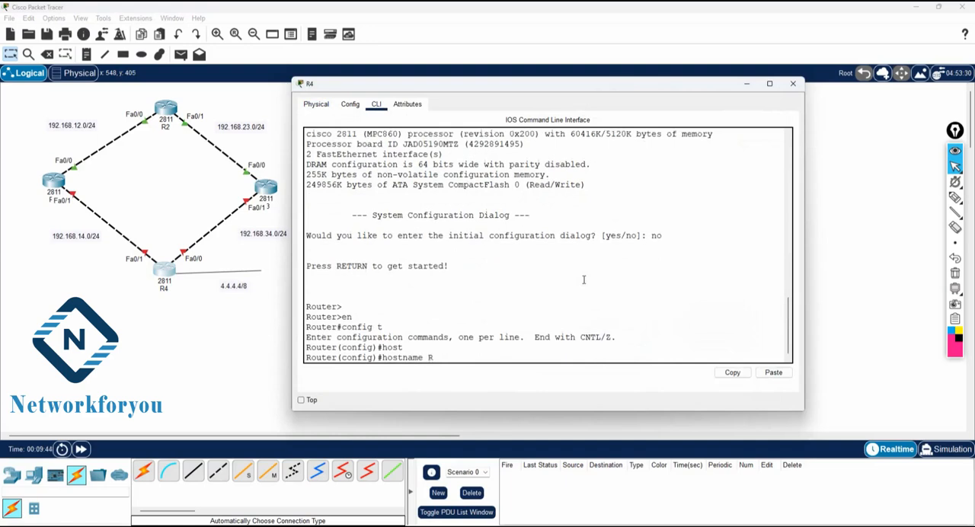
pyautogui.write('R4')
pyautogui.press('Return')
pyautogui.press('Return')
# Step: Assign 192.168.14.2 255.255.255.0 to R4's interface f0/1 and enable it with no sh
pyautogui.write('int')
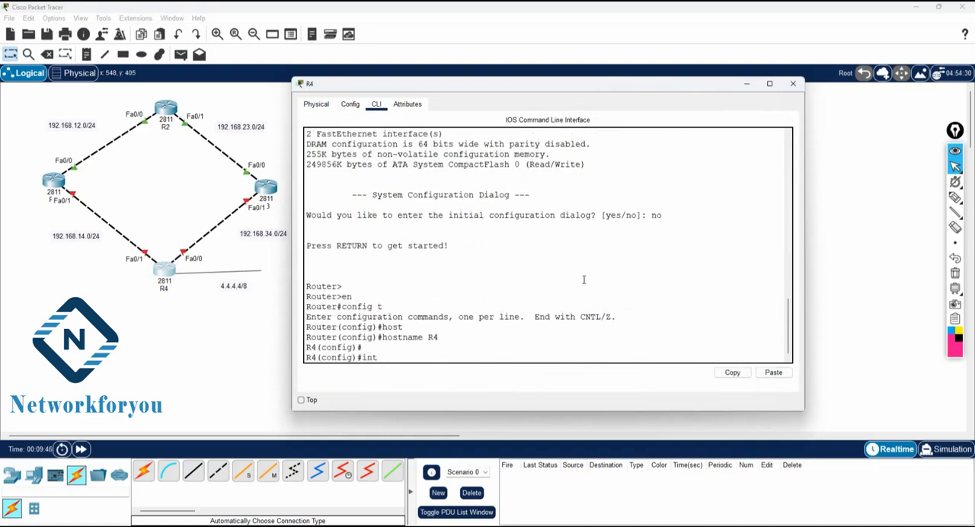
pyautogui.write(' f0/1')
pyautogui.press('Return')
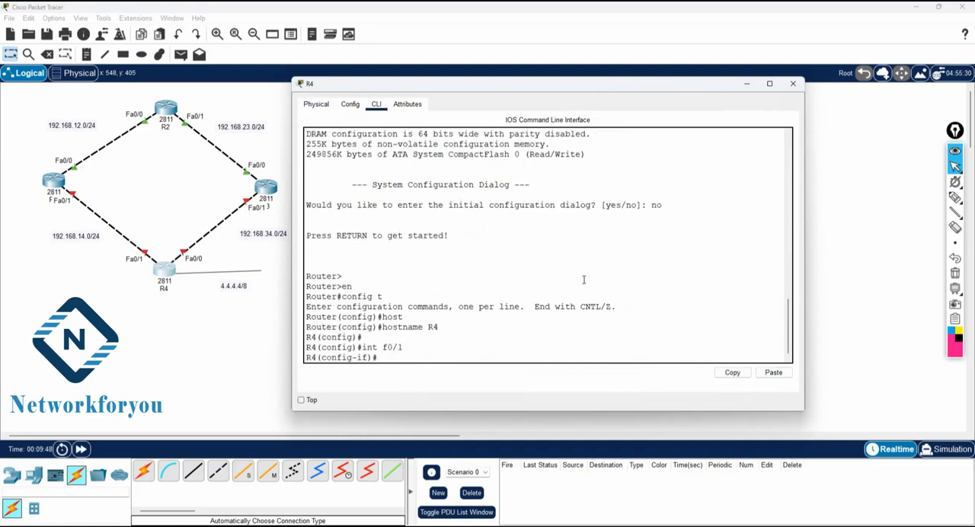
pyautogui.write('ip add 192.168.14.2 255')
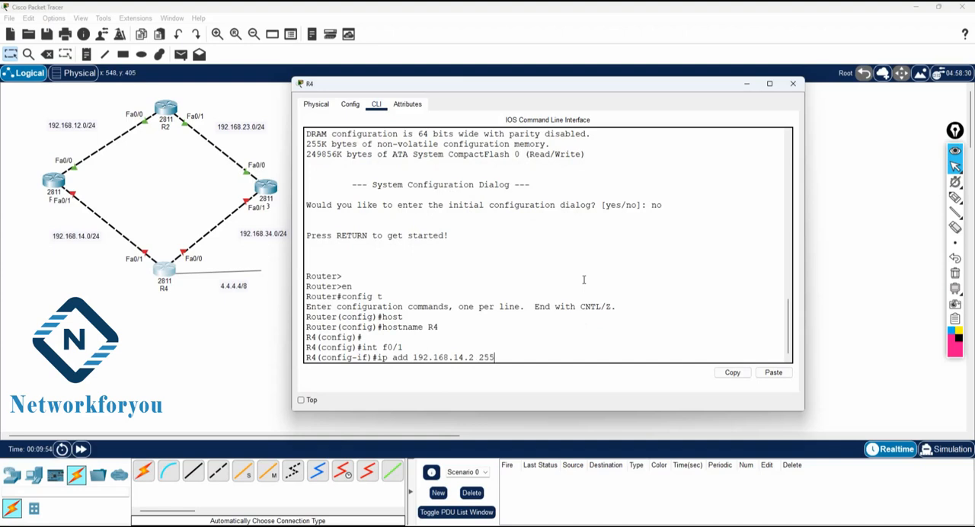
pyautogui.write('.255.255.0')
pyautogui.press('Return')
pyautogui.write('no sh')
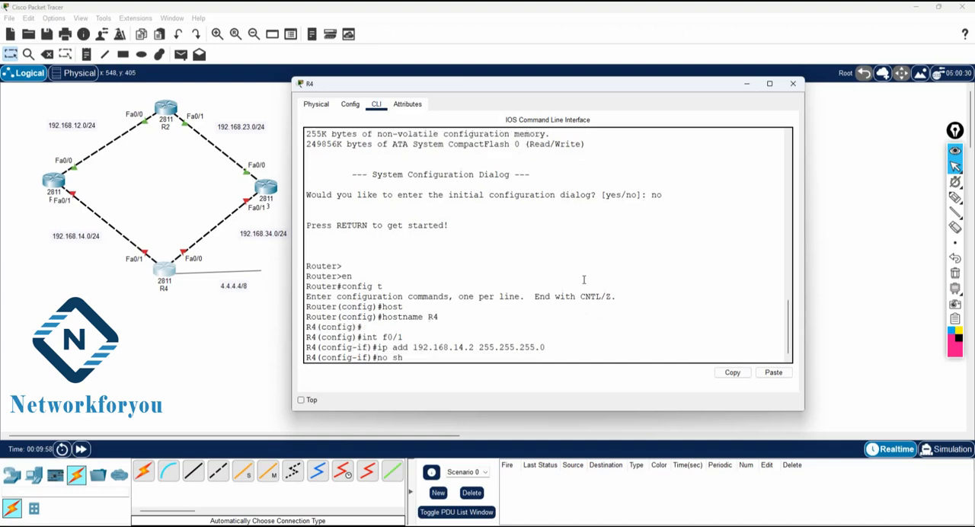
pyautogui.press('Return')
pyautogui.press('Return')
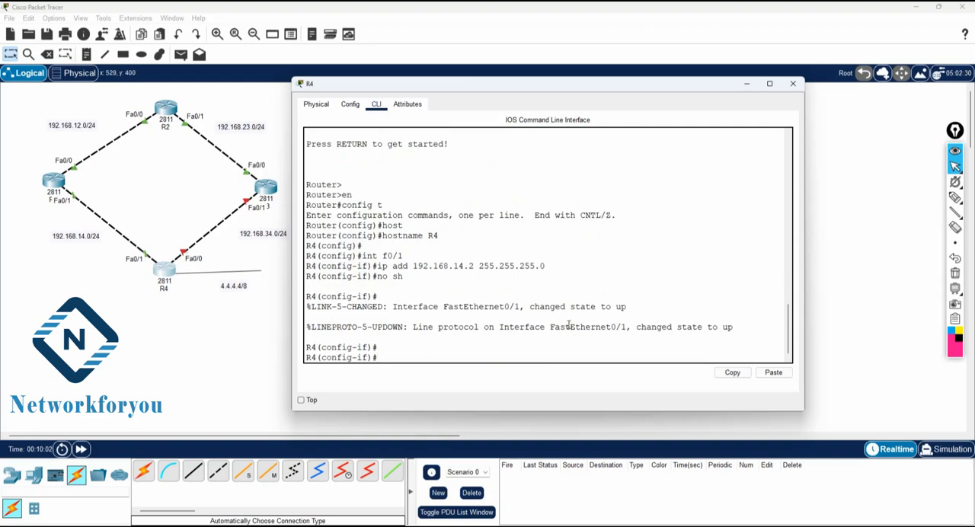
# Step: Assign 192.168.34.2 255.255.255.0 to R4's interface f0/0 and enable it with no sh
pyautogui.write('int f0/0')
pyautogui.press('Return')
pyautogui.write('ip ad')
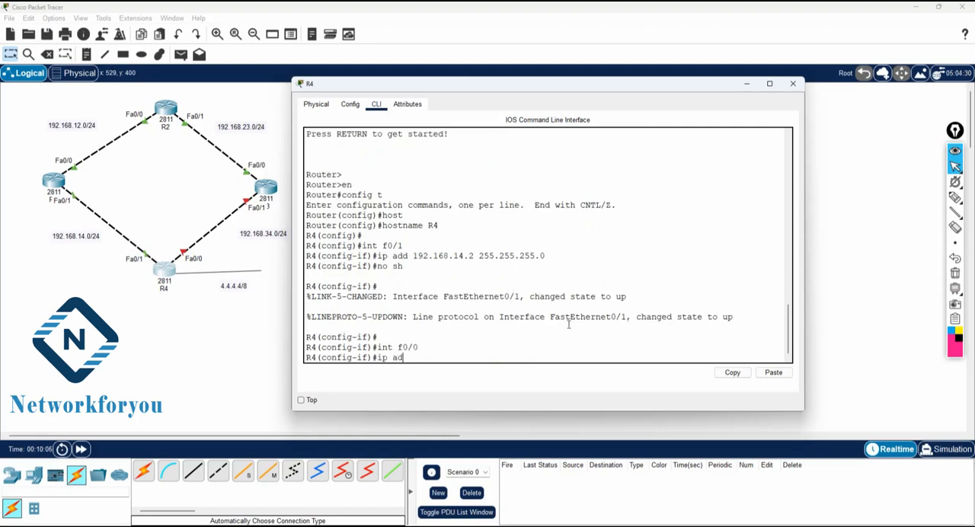
pyautogui.write('d 192.168.34.2 25.5.255.255')
pyautogui.write('.0')
pyautogui.press('Return')
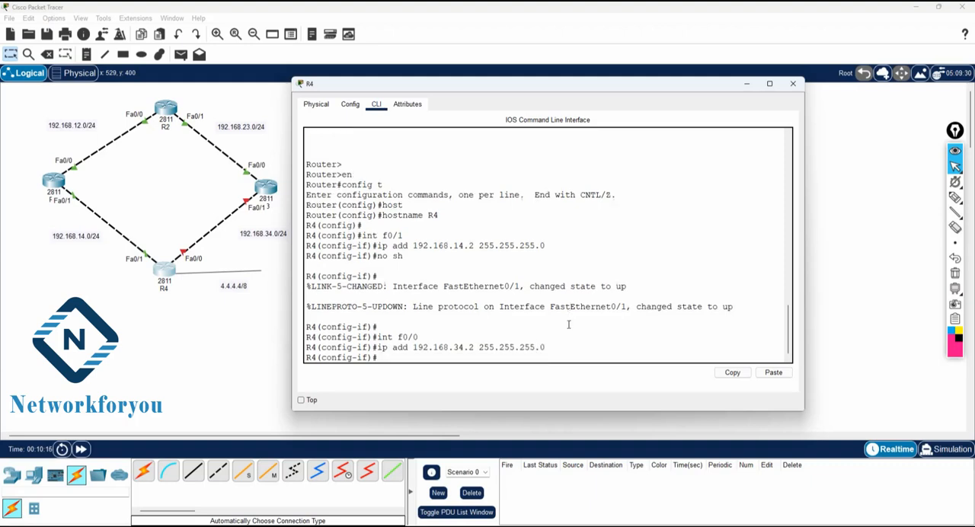
pyautogui.write('no sh')
pyautogui.press('Return')
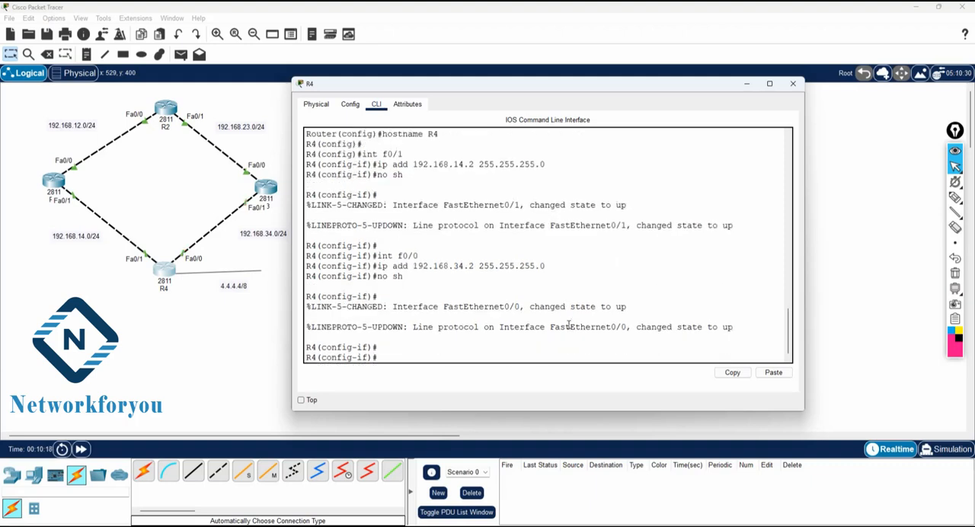
# Step: Create loopback interface lo 0 on R4 with the address 4.4.4.4 and mask 255.0.0.0
pyautogui.write('exit')
pyautogui.press('Return')
pyautogui.write('int l')
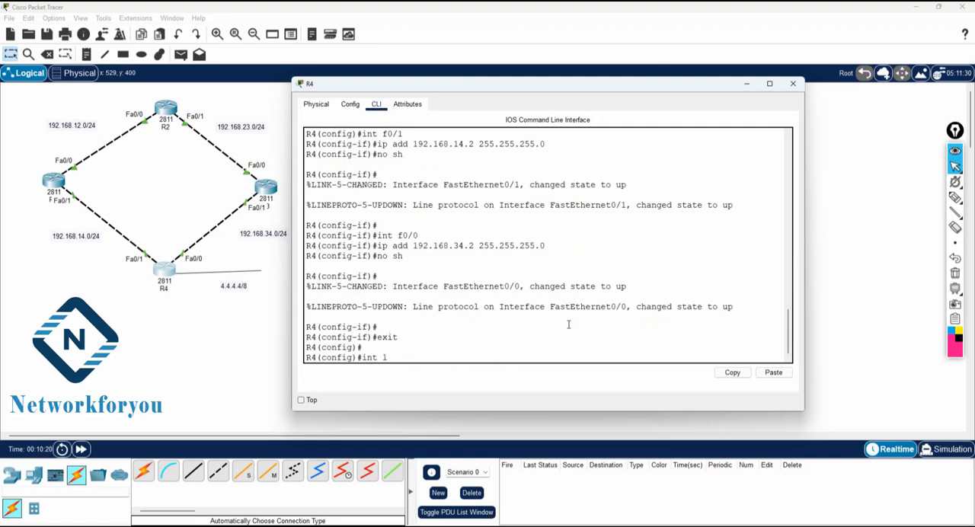
pyautogui.write('o 0')
pyautogui.press('Return')
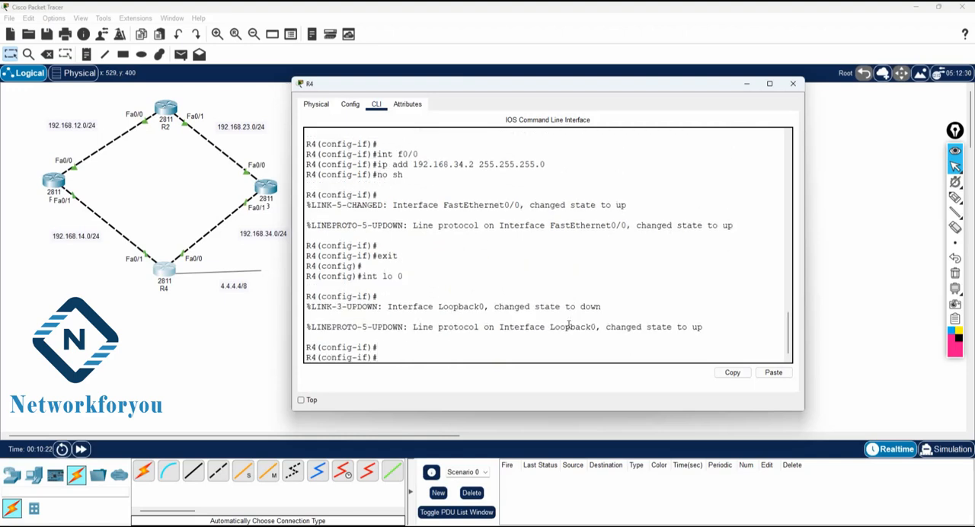
pyautogui.write('ip add 4.4.4.4 255.0.0.0')
pyautogui.press('Return')
pyautogui.write('exit')
pyautogui.press('Return')
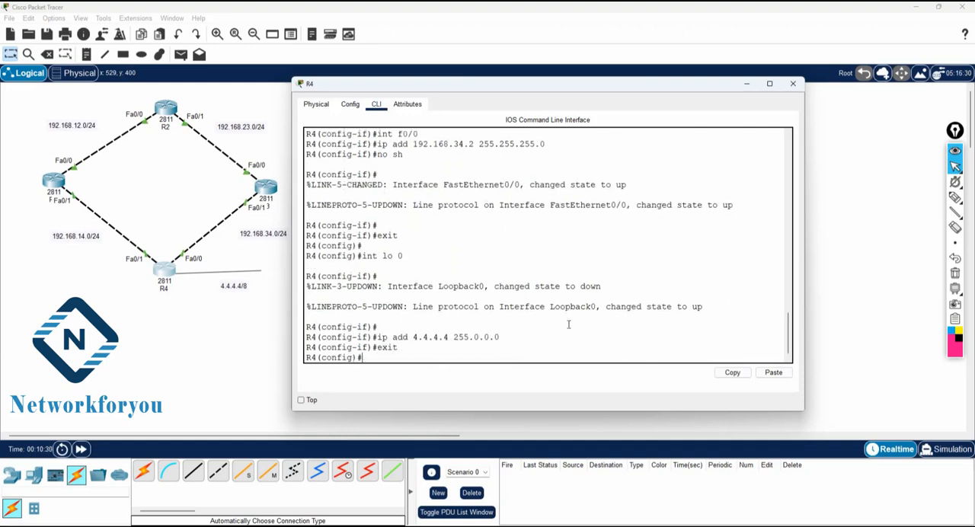
# Step: Start EIGRP with autonomous system number 1 on R4 using router eigrp 1
pyautogui.press('Return')
pyautogui.write('router ei')
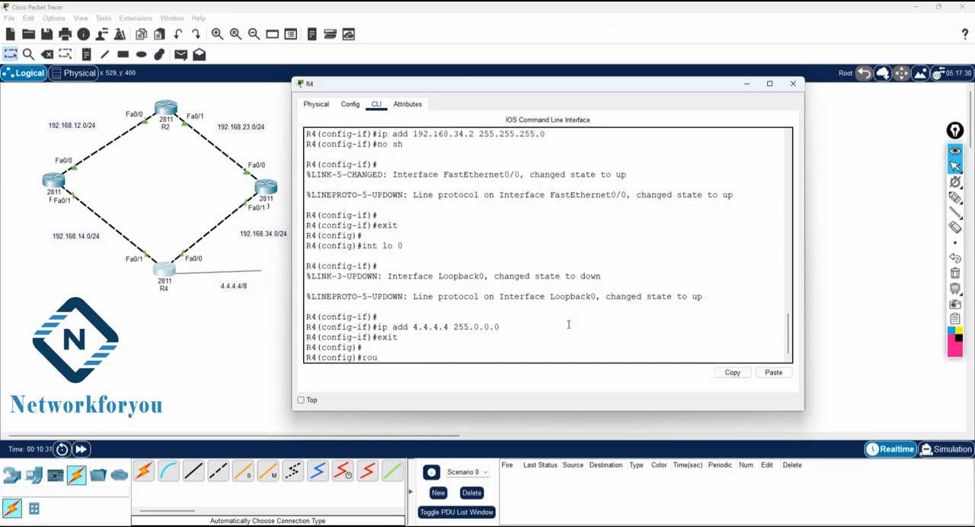
pyautogui.press('Tab')
pyautogui.write('1')
pyautogui.press('Return')
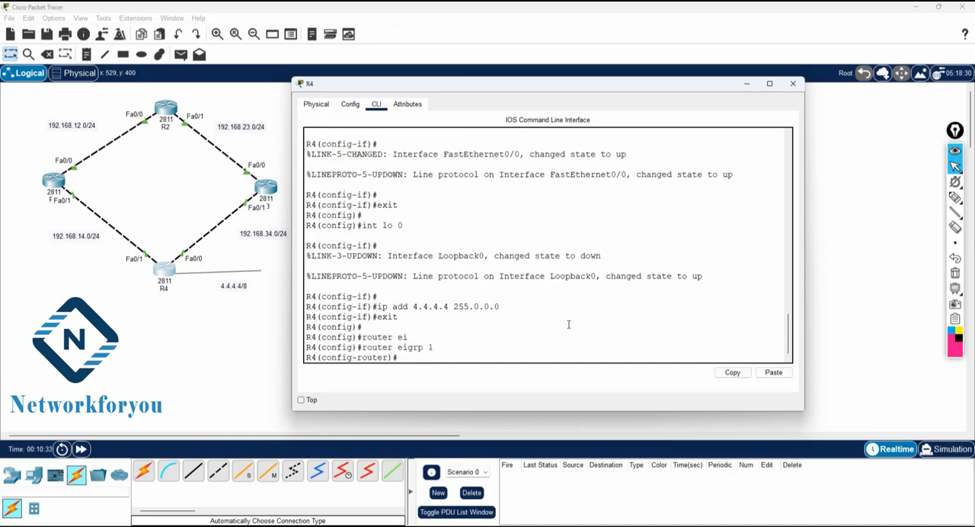
# Step: Advertise the network 192.168.34.0 in R4's EIGRP 1 process
pyautogui.write('net')
pyautogui.press('Tab')
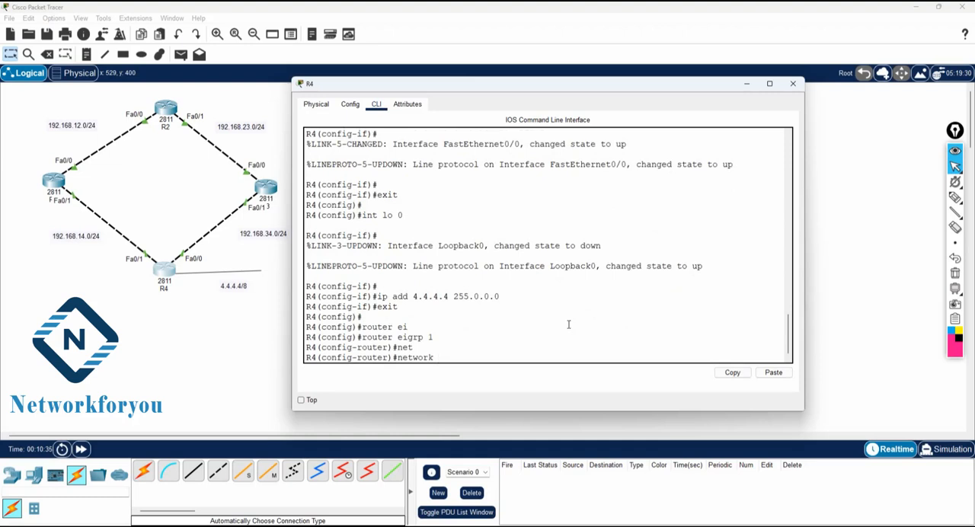
pyautogui.write('192.168.34.0')
pyautogui.press('Return')
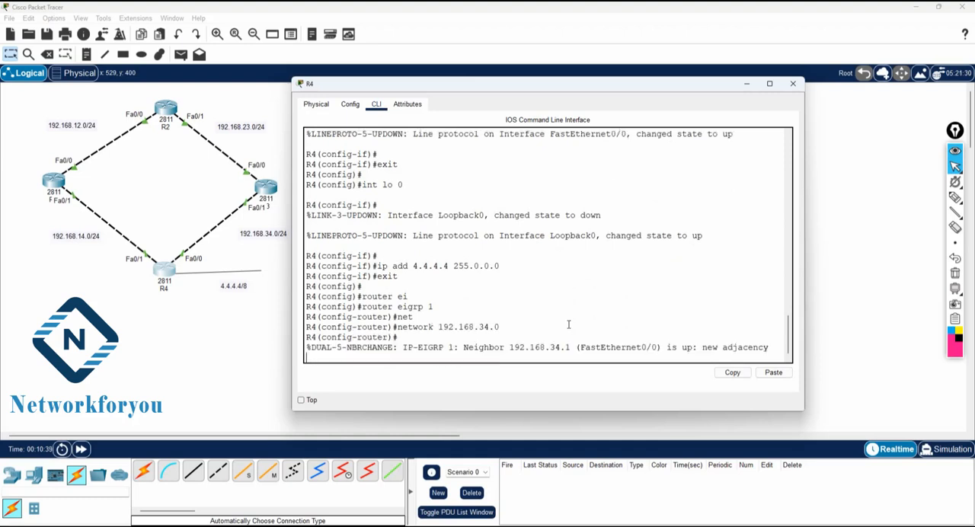
# Step: Add the network 192.168.14.0 to R4's EIGRP 1 process
pyautogui.press('Up')
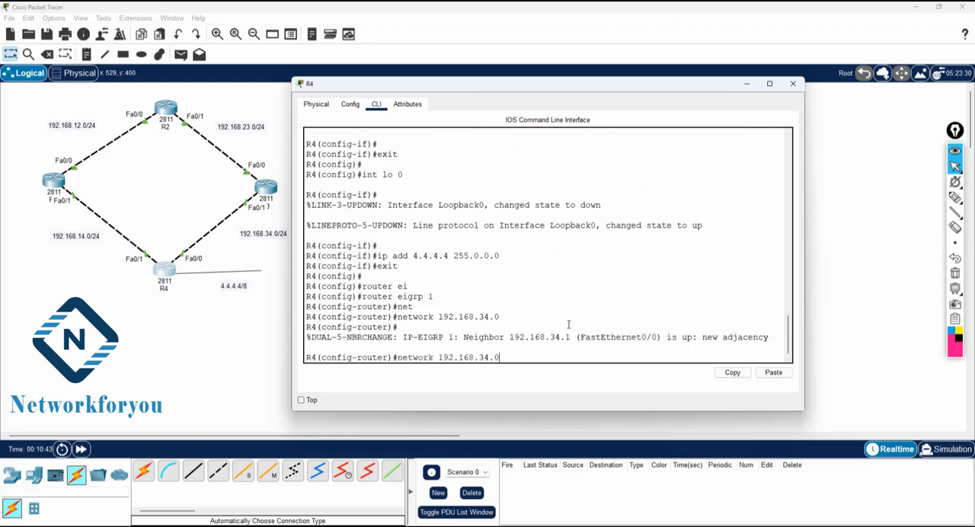
pyautogui.press('BackSpace')
pyautogui.press('BackSpace')
pyautogui.press('BackSpace')
pyautogui.write('0')
pyautogui.press('Return')
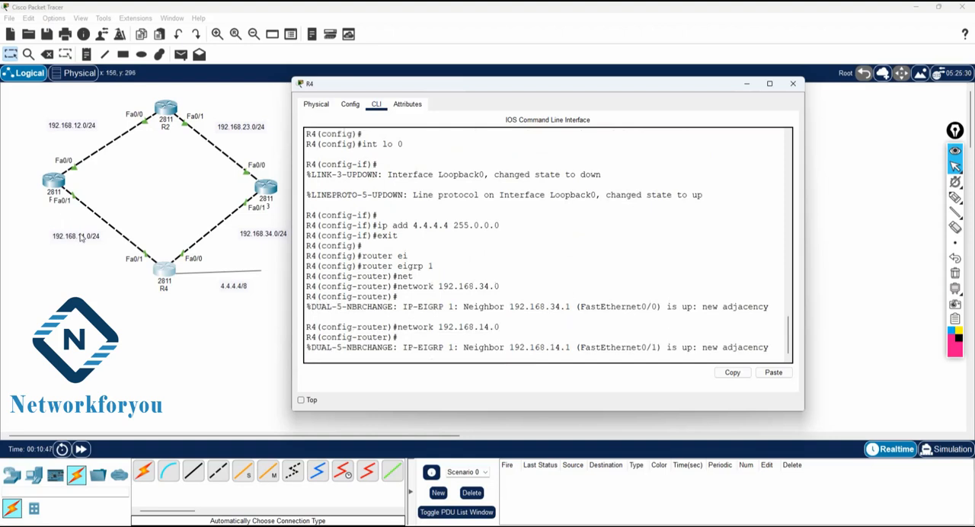
pyautogui.press('Return')
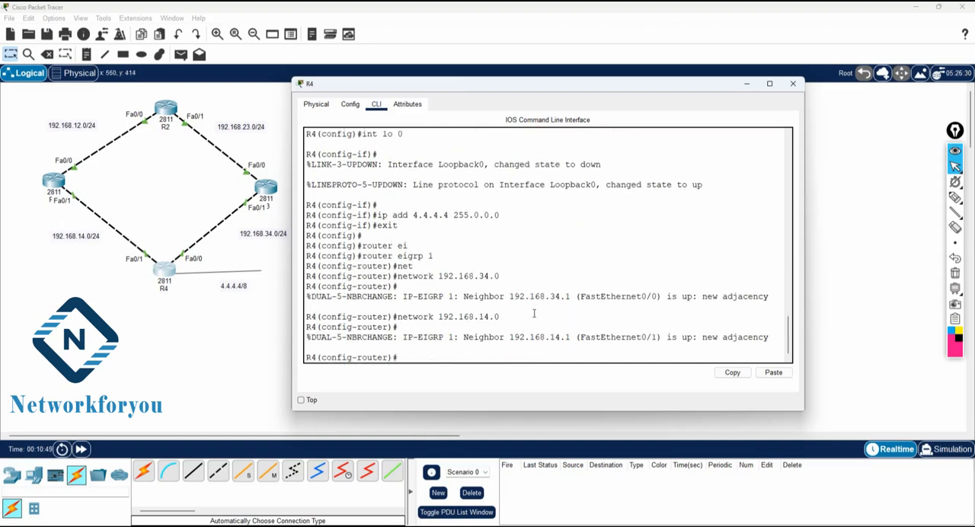
# Step: Add the loopback network 4.0.0.0 to R4's EIGRP 1 process
pyautogui.press('Up')
pyautogui.press('BackSpace')
pyautogui.press('BackSpace')
pyautogui.press('BackSpace')
pyautogui.press('BackSpace')
pyautogui.press('BackSpace')
pyautogui.press('BackSpace')
pyautogui.press('BackSpace')
pyautogui.press('BackSpace')
pyautogui.write('4.0.0.0')
pyautogui.press('Return')
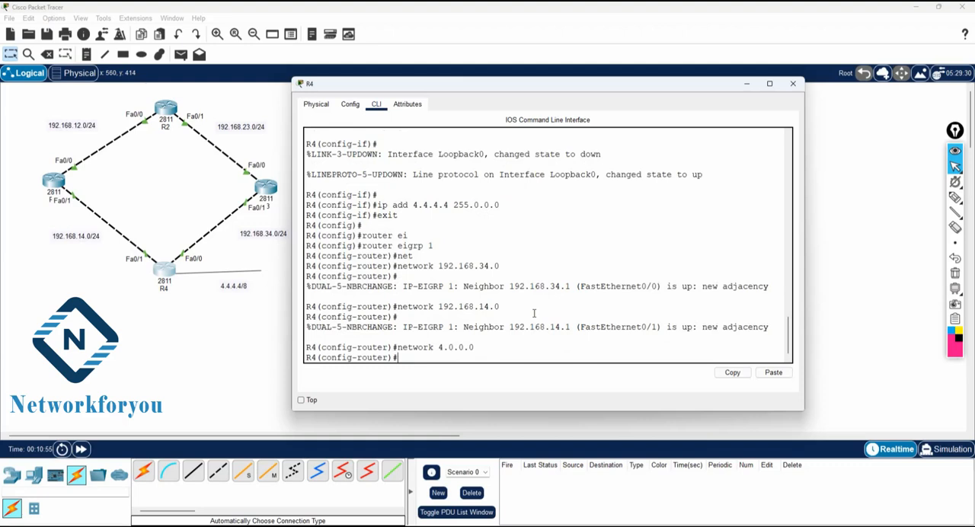
# Step: Leave R4's EIGRP router configuration and global configuration modes to return to privileged EXEC mode
pyautogui.write('exit')
pyautogui.press('Return')
pyautogui.press('Return')
pyautogui.press('Return')
pyautogui.press('Return')
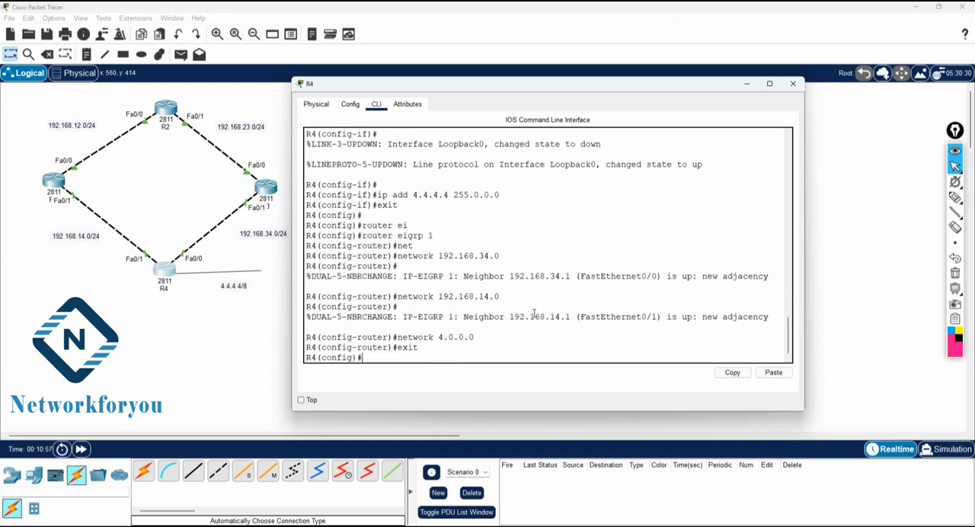
pyautogui.write('exit')
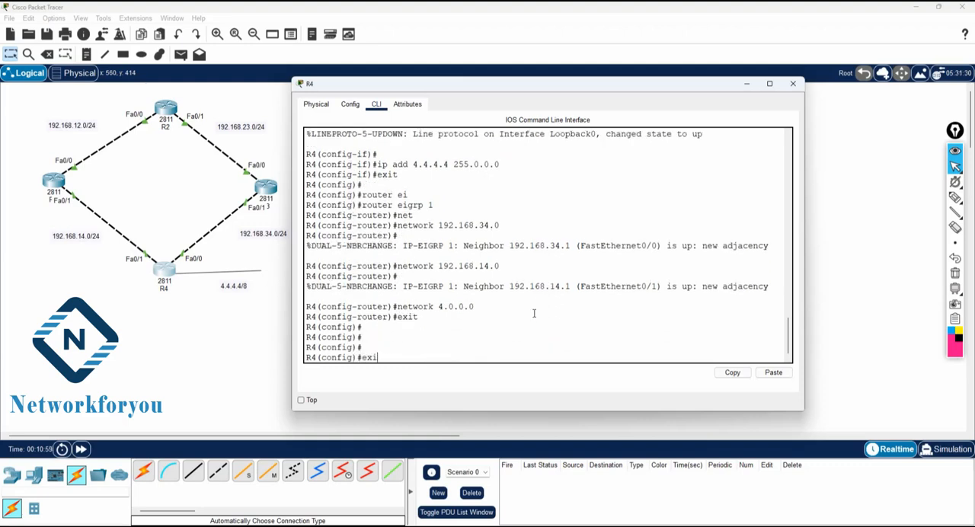
pyautogui.press('Return')
pyautogui.press('Return')
# Step: Display R4's IP routing table with sh ip route
pyautogui.write('sh ip route')
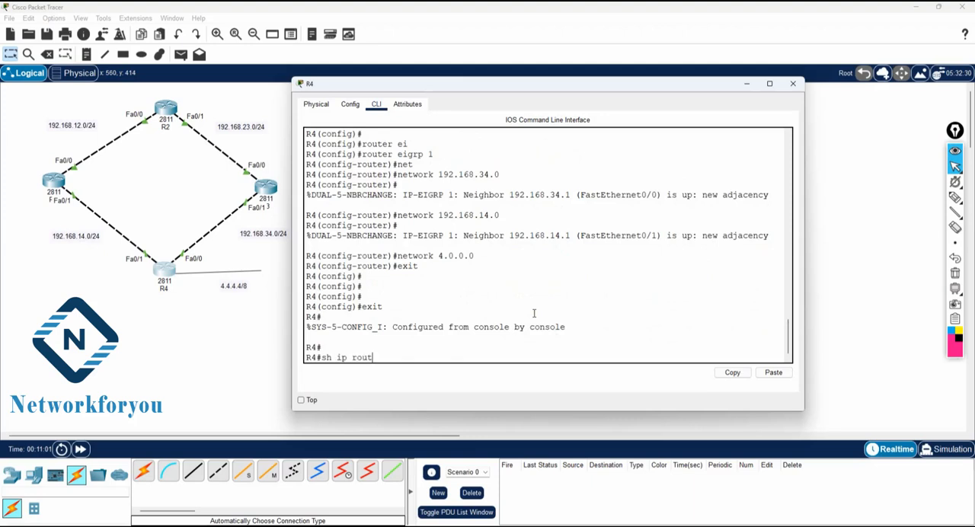
pyautogui.press('Return')
pyautogui.press('Return')
pyautogui.press('Return')
pyautogui.press('Return')
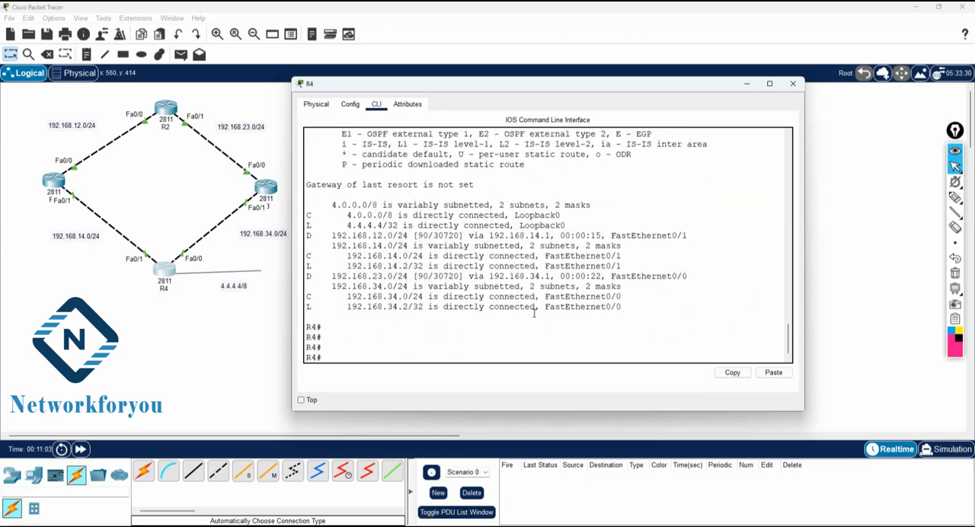
# Step: Examine the EIGRP route to 192.168.12.0/24 in R4's routing table, including its code, next hop, outgoing interface, administrative distance and metric
pyautogui.scroll(3, 534, 313)
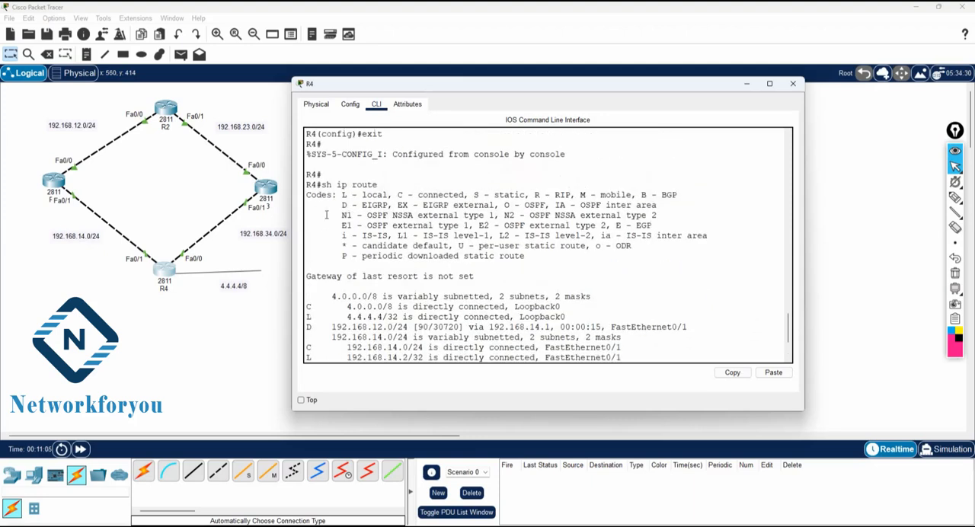
pyautogui.moveTo(337, 205); pyautogui.dragTo(388, 205)
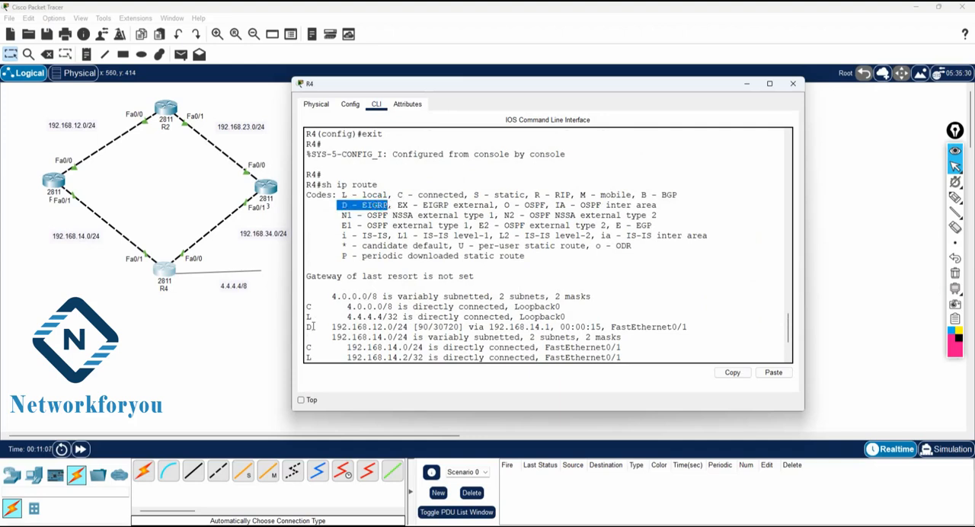
pyautogui.moveTo(306, 326); pyautogui.dragTo(414, 327)
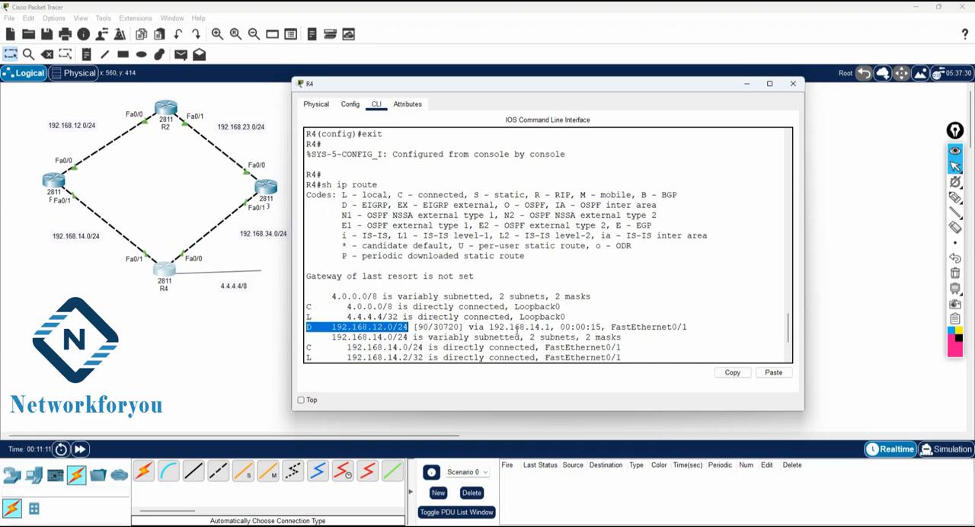
pyautogui.moveTo(488, 327); pyautogui.dragTo(713, 327)
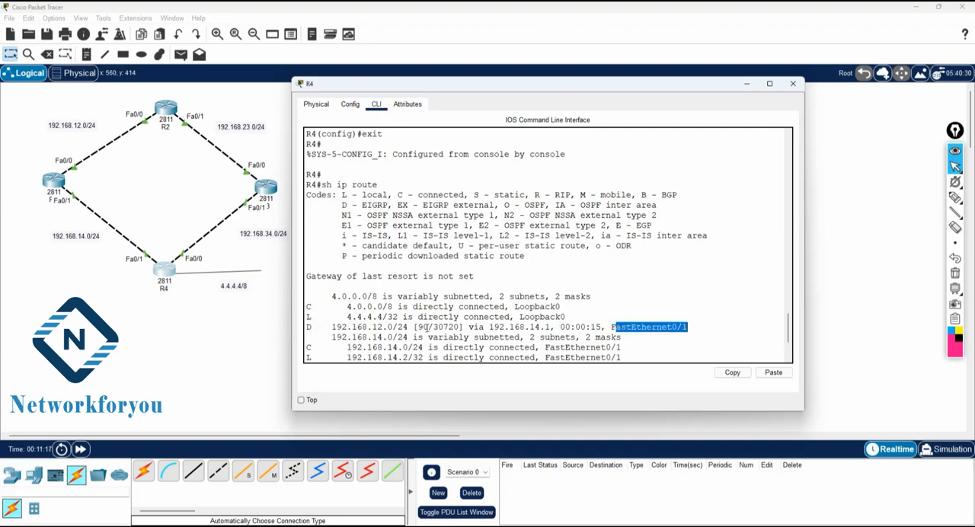
pyautogui.click(421, 327)
pyautogui.doubleClick(421, 327)
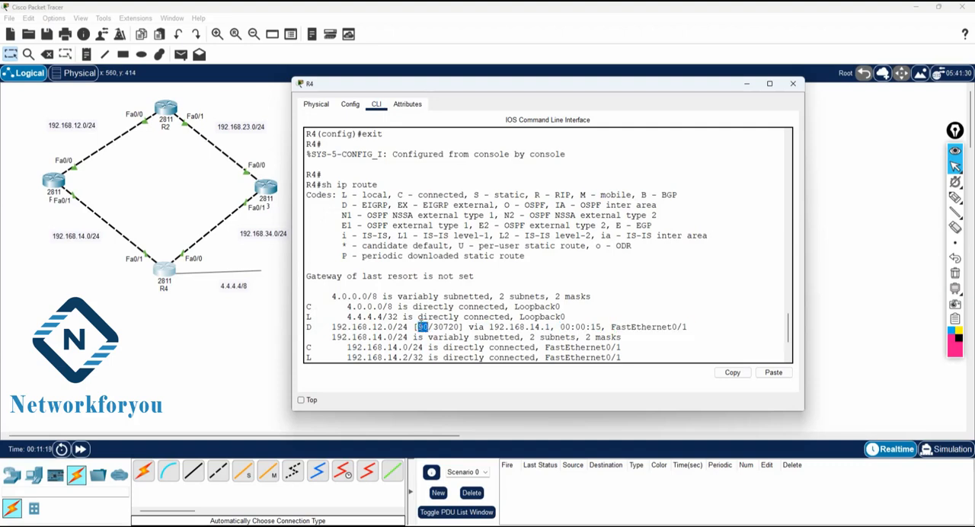
pyautogui.moveTo(433, 327); pyautogui.dragTo(462, 327)
pyautogui.scroll(-3, 457, 316)
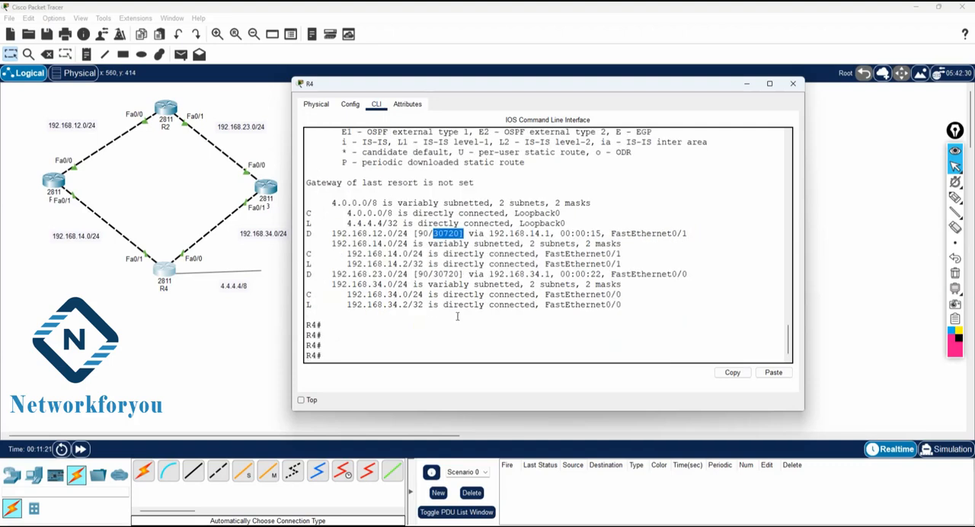
# Step: Open R2's command line and display its IP routing table with sh ip route
pyautogui.click(52, 181)
pyautogui.click(161, 114)
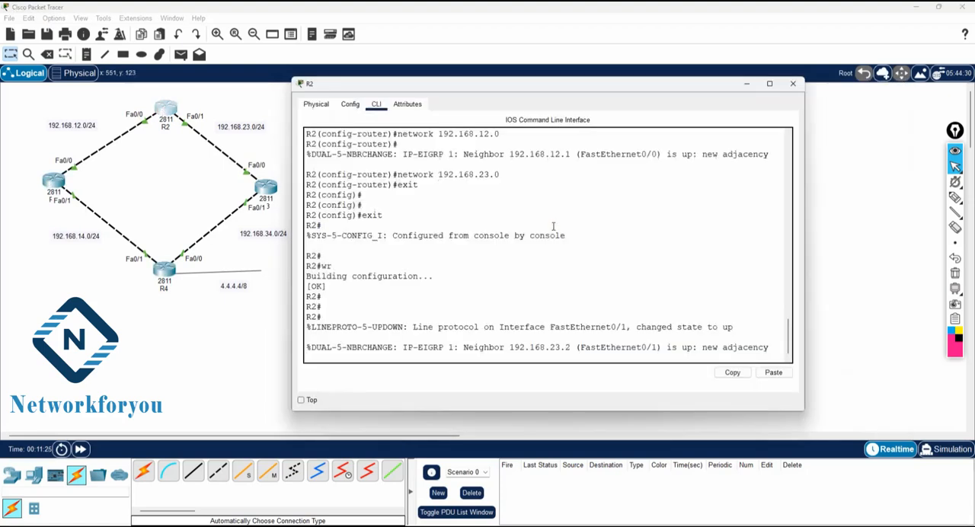
pyautogui.press('Return')
pyautogui.press('Return')
pyautogui.write('sh ip rote')
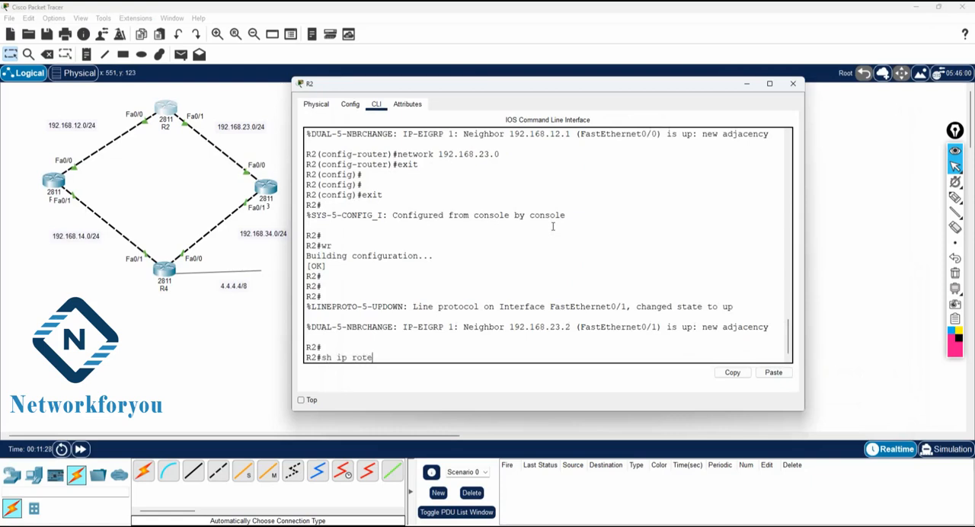
pyautogui.press('Return')
pyautogui.write('sh ip route')
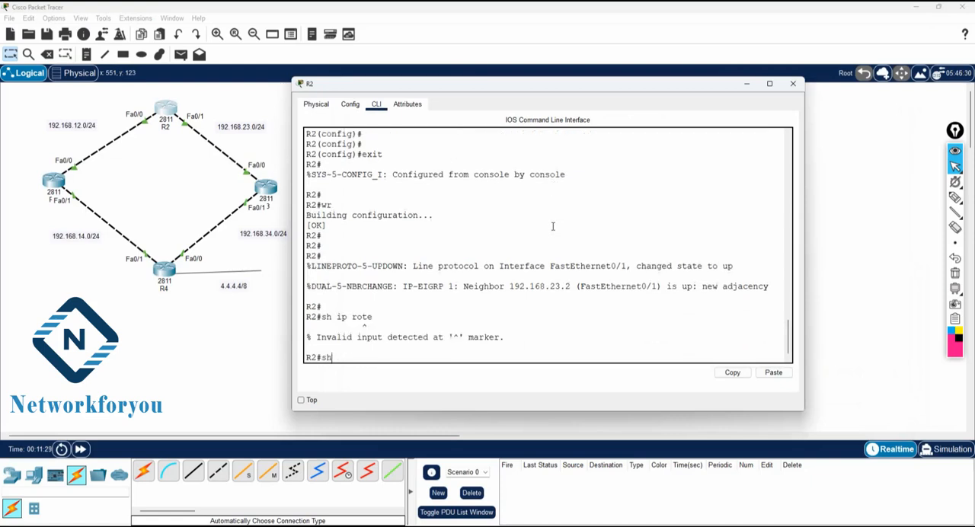
pyautogui.press('Return')
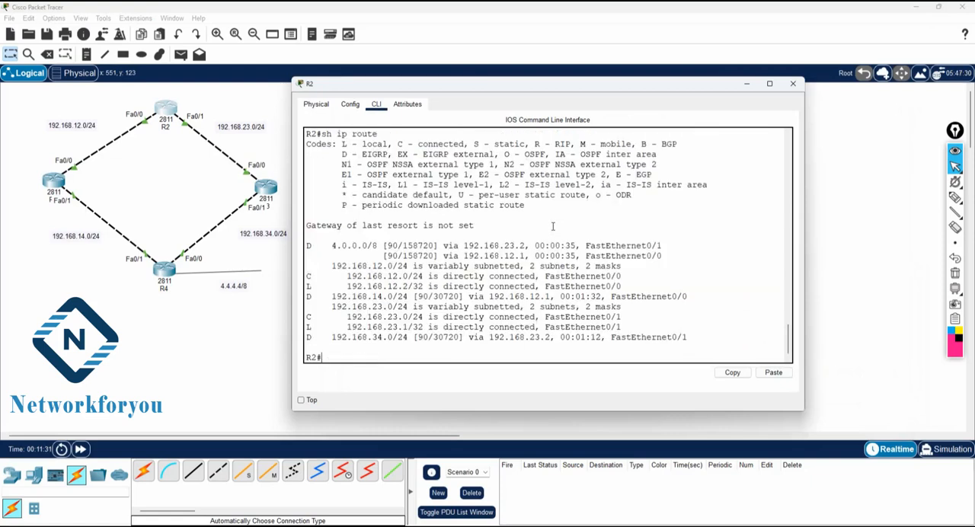
pyautogui.press('Return')
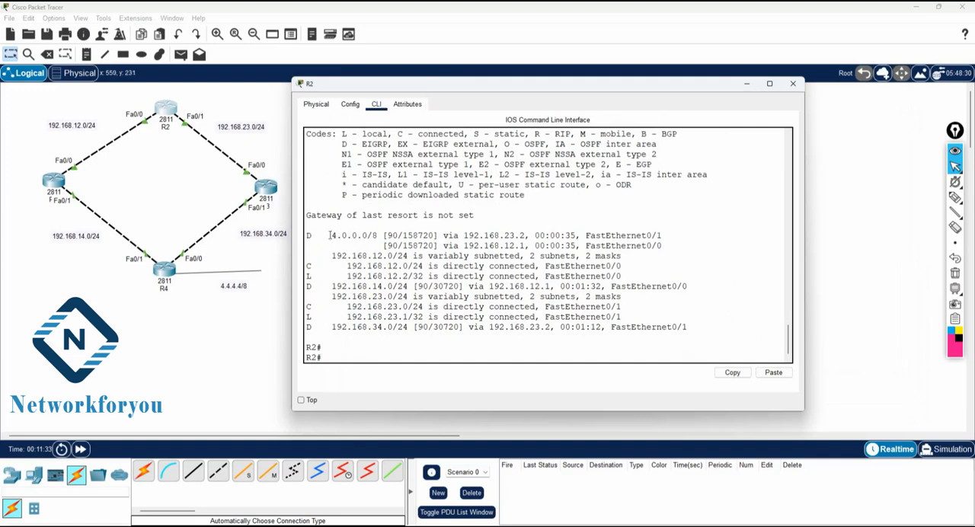
# Step: Examine the D-coded routes to 4.0.0.0/8, 192.168.14.0/24 and 192.168.34.0/24 in R2's routing table against the EIGRP entry in the code legend
pyautogui.moveTo(328, 235); pyautogui.dragTo(306, 235)
pyautogui.scroll(2, 504, 201)
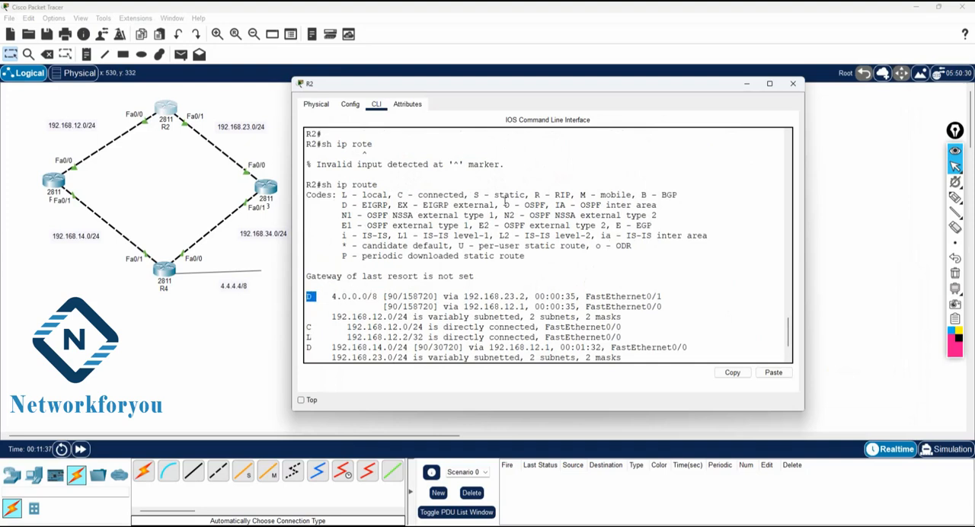
pyautogui.moveTo(339, 206); pyautogui.dragTo(390, 204)
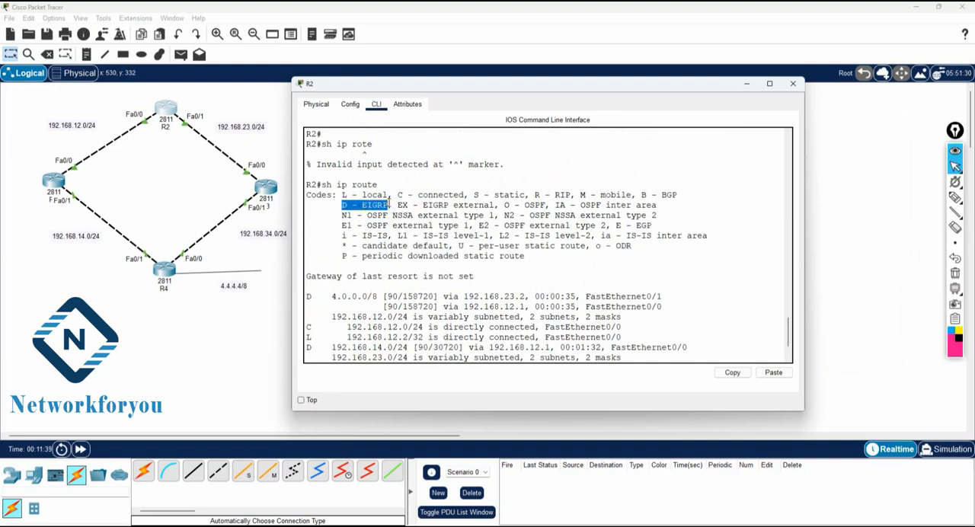
pyautogui.moveTo(318, 348); pyautogui.dragTo(307, 347)
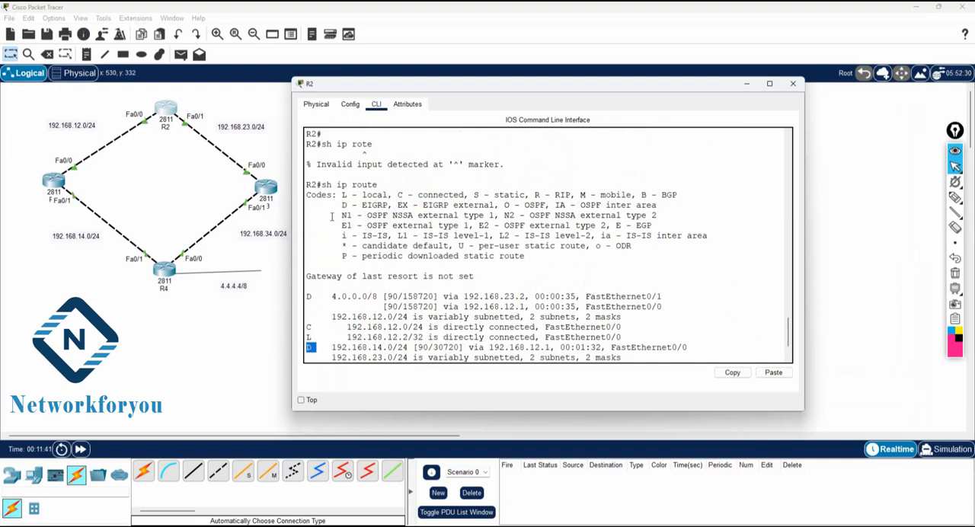
pyautogui.moveTo(336, 205); pyautogui.dragTo(393, 206)
pyautogui.scroll(-2, 393, 206)
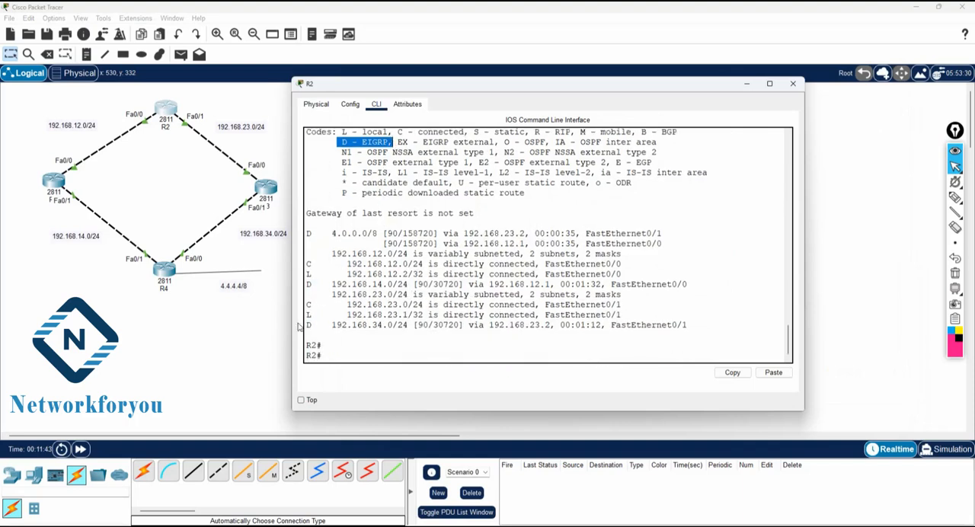
pyautogui.moveTo(306, 325); pyautogui.dragTo(393, 325)
pyautogui.scroll(2, 389, 260)
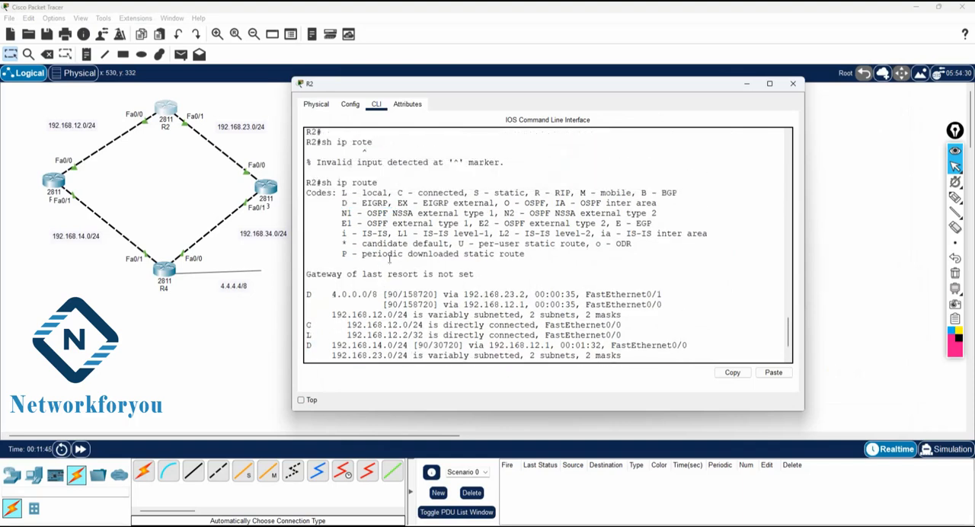
pyautogui.moveTo(339, 202); pyautogui.dragTo(387, 203)
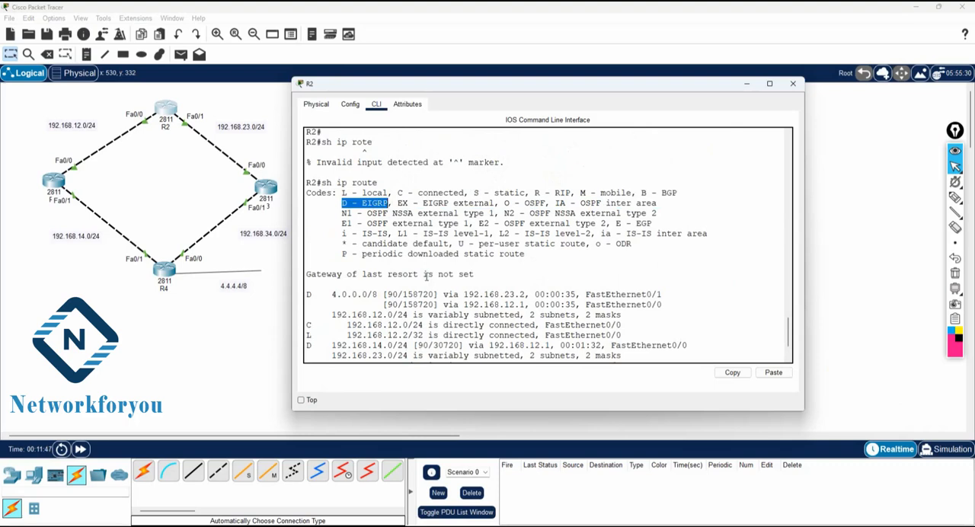
pyautogui.scroll(-2, 424, 273)
# Step: Test connectivity from R2 to R4's loopback by pinging 4.4.4.4
pyautogui.click(428, 325)
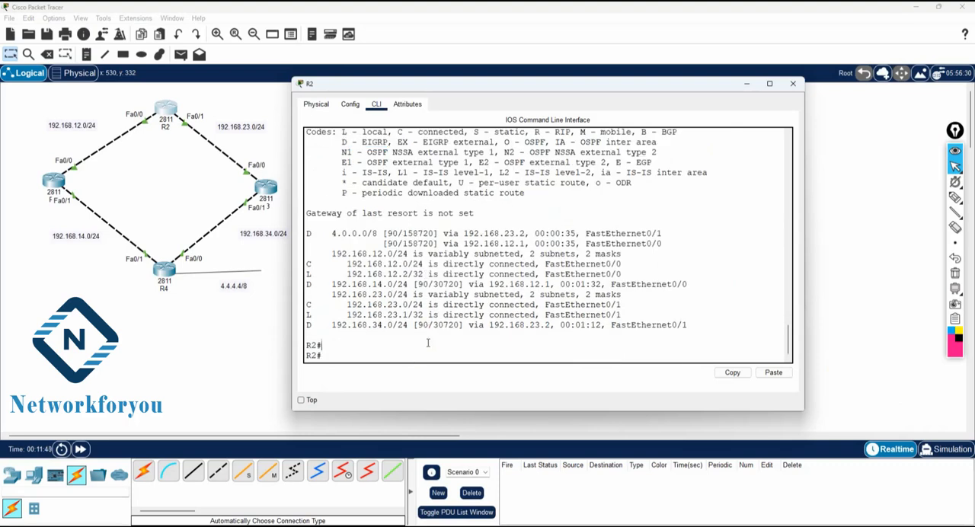
pyautogui.write('ping 4.4.4.4')
pyautogui.press('Return')
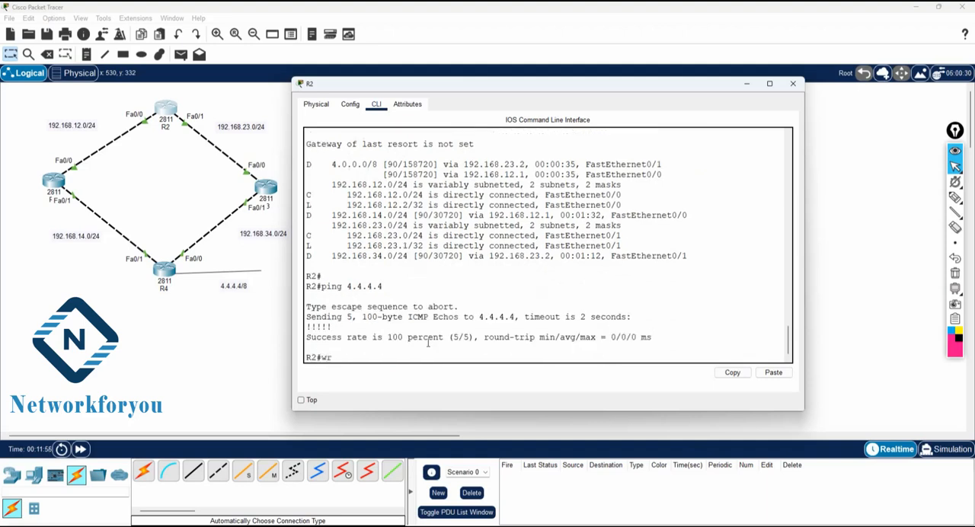
# Step: Save the running configurations of R2 and R4 with the wr command
pyautogui.write('wr')
pyautogui.press('Return')
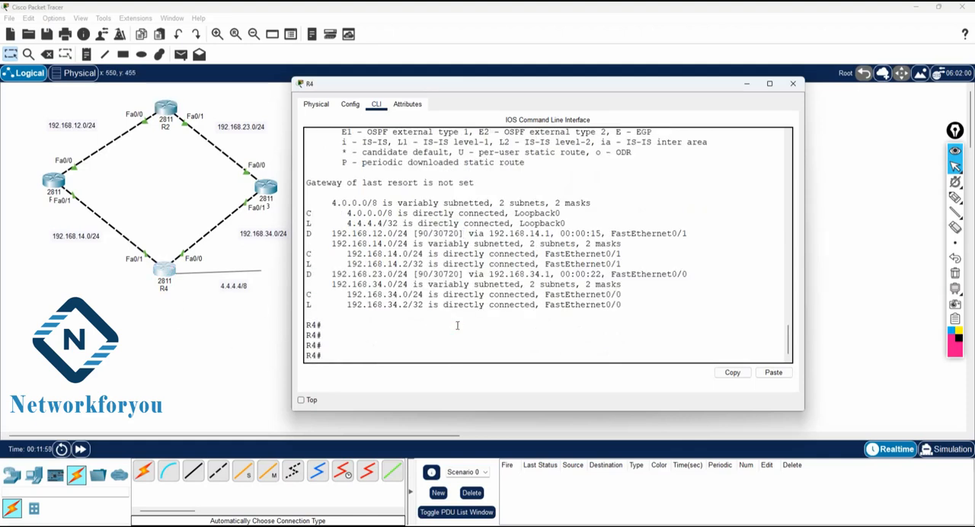
pyautogui.write('wr')
pyautogui.press('Return')
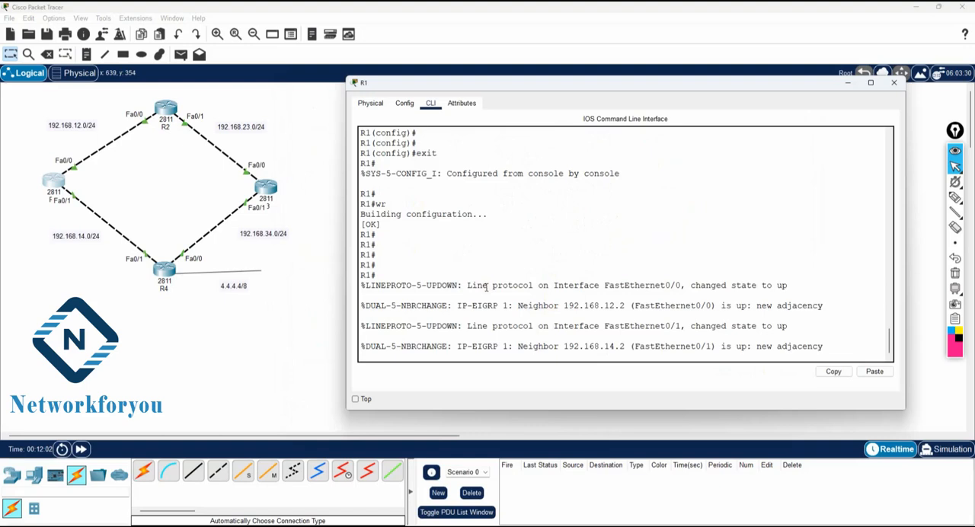
# Step: Save R1's running configuration with the wr command
pyautogui.press('Return')
pyautogui.press('Return')
pyautogui.write('wr')
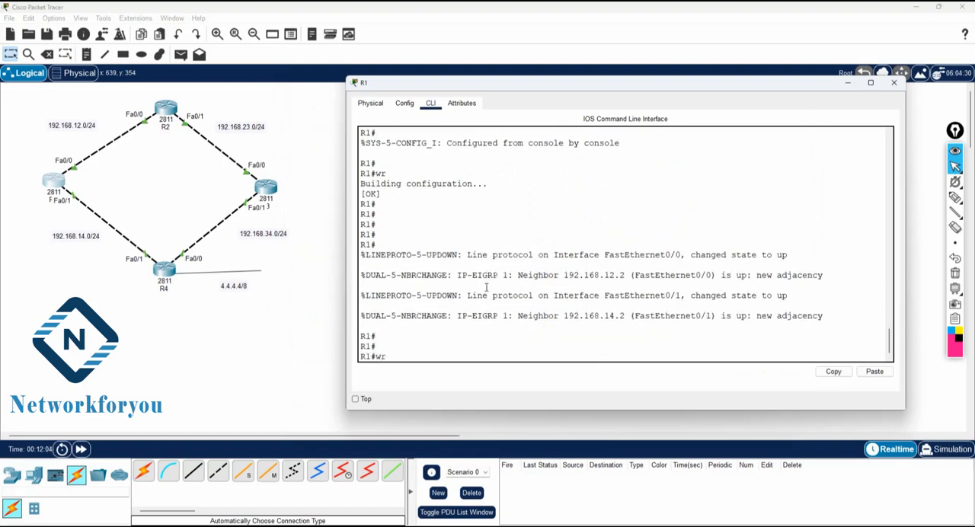
pyautogui.press('Return')
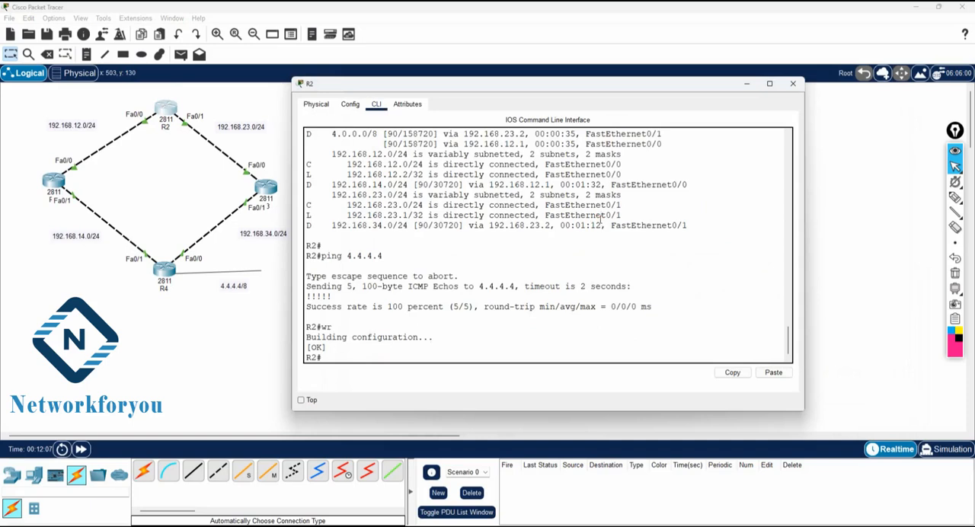
# Step: Open R3's command line and save its running configuration with wr
pyautogui.click(265, 186)
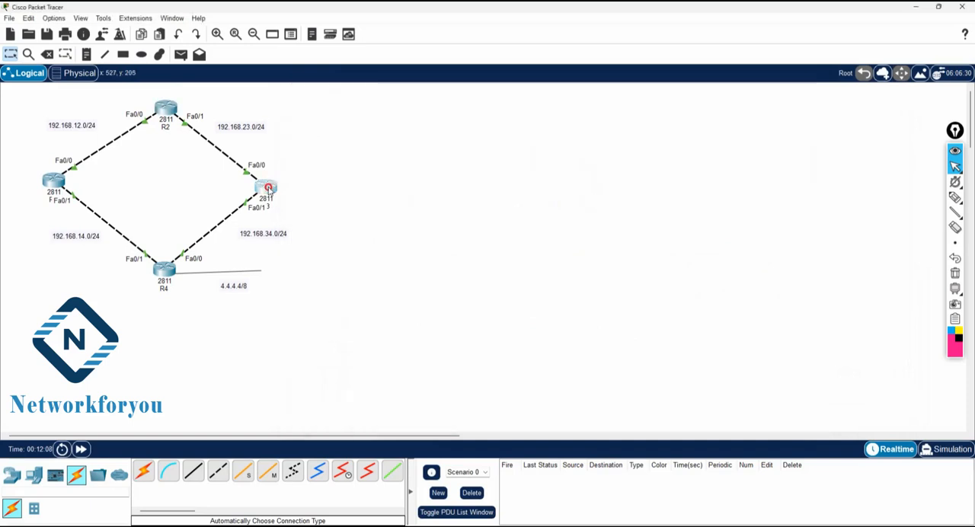
pyautogui.press('Return')
pyautogui.write('wr')
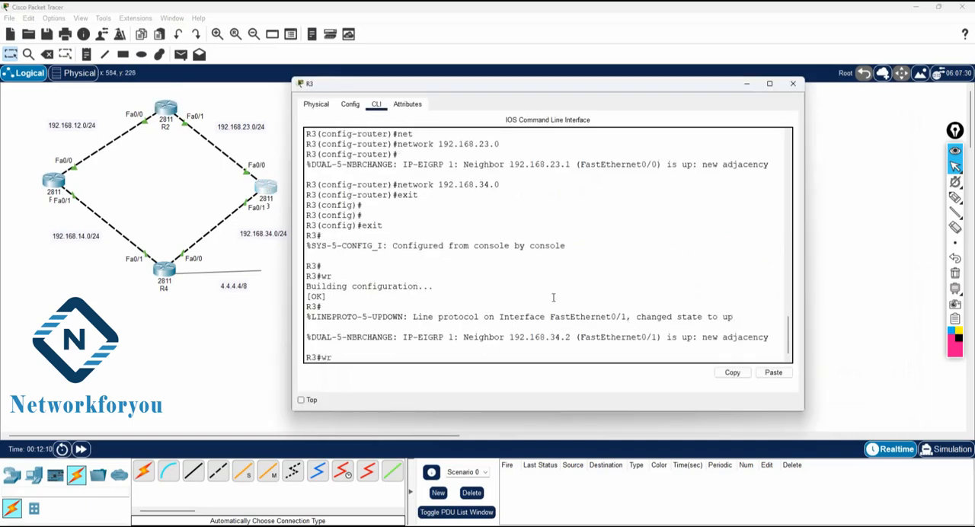
pyautogui.press('Return')
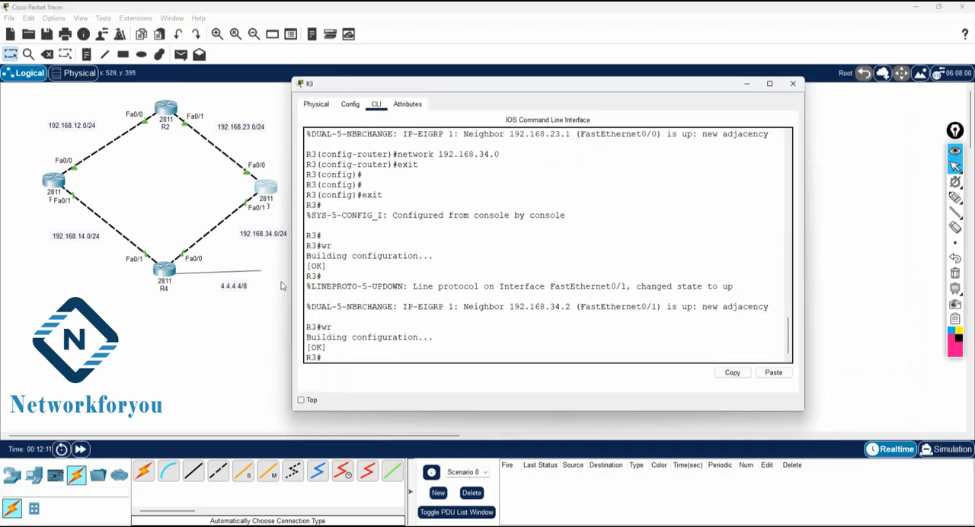
pyautogui.click(163, 268)
pyautogui.click(245, 335)
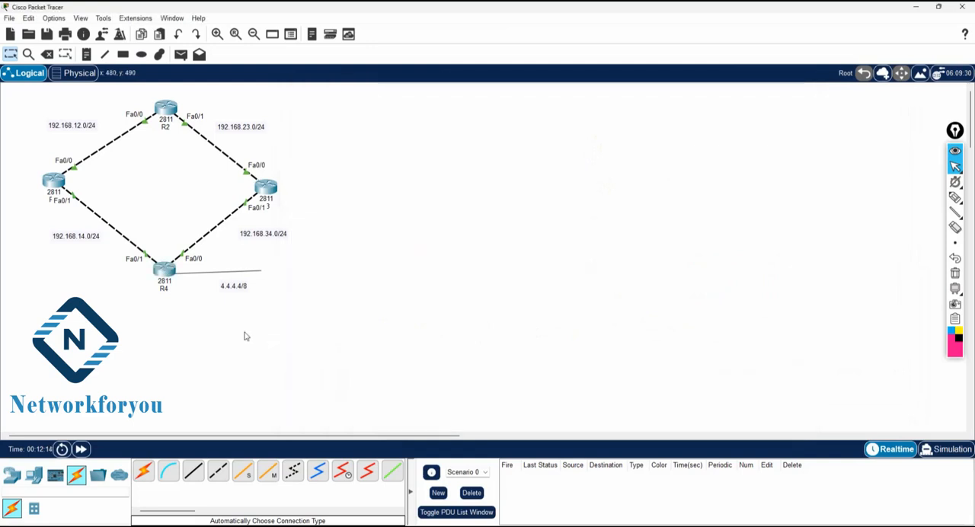